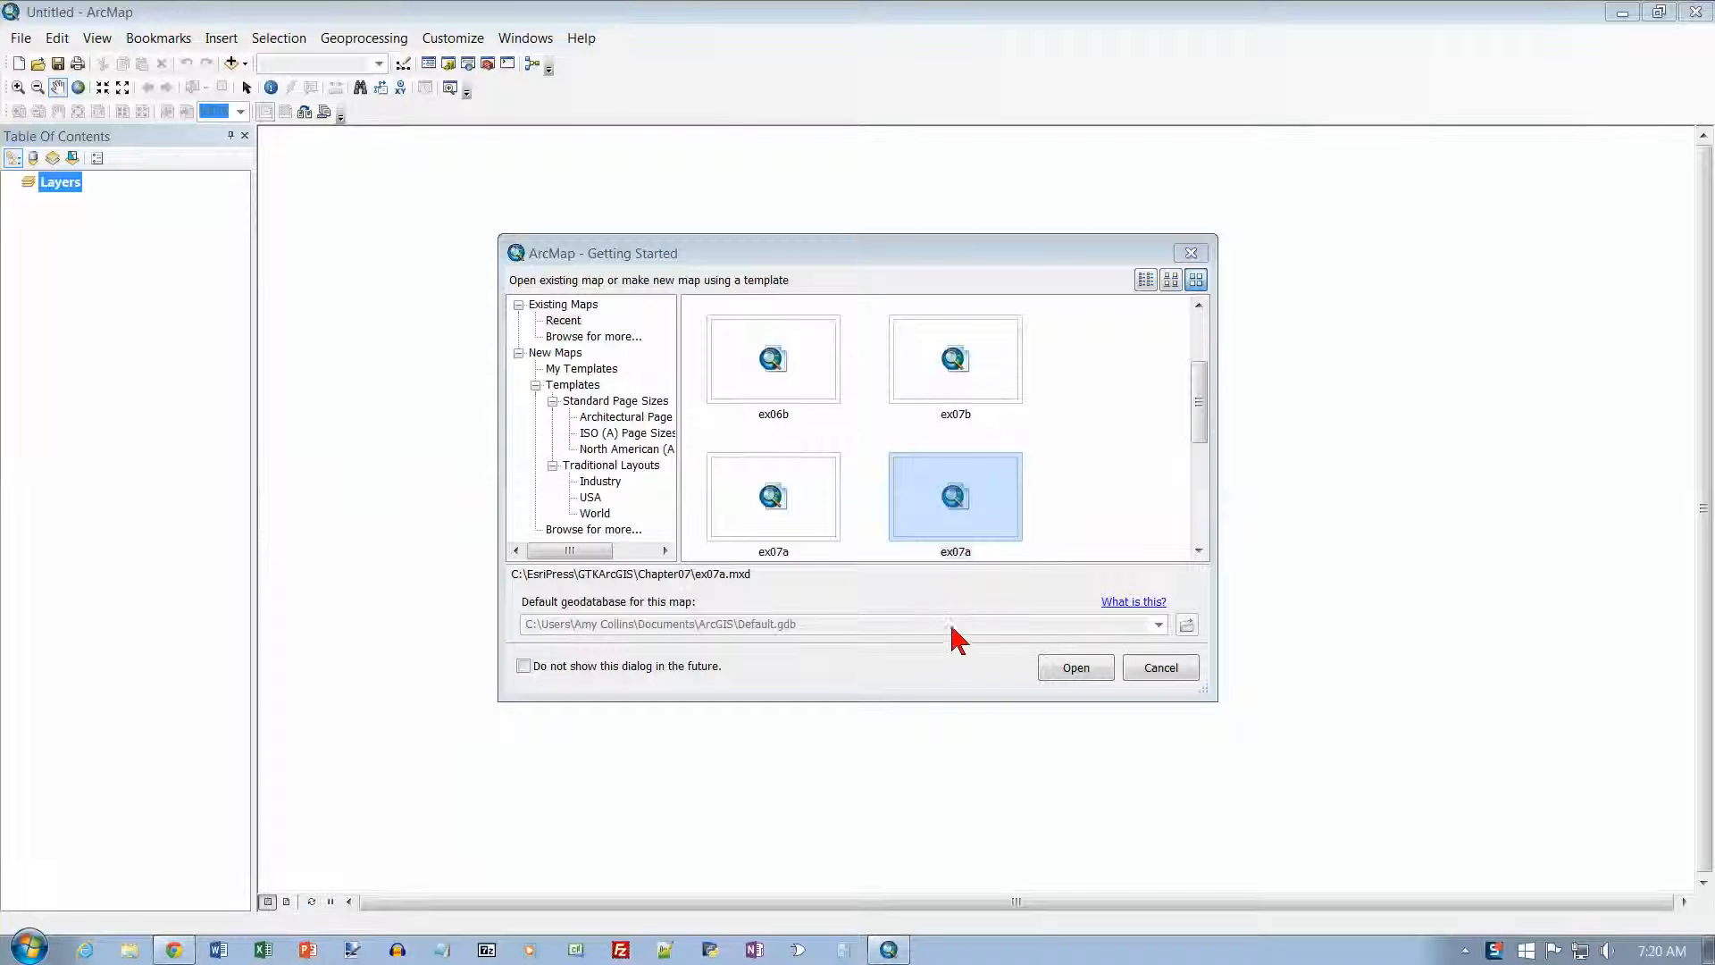
Step: Browse for the existing map document ex08a.mxd in the Chapter08 folder and open it
left_click(589, 339)
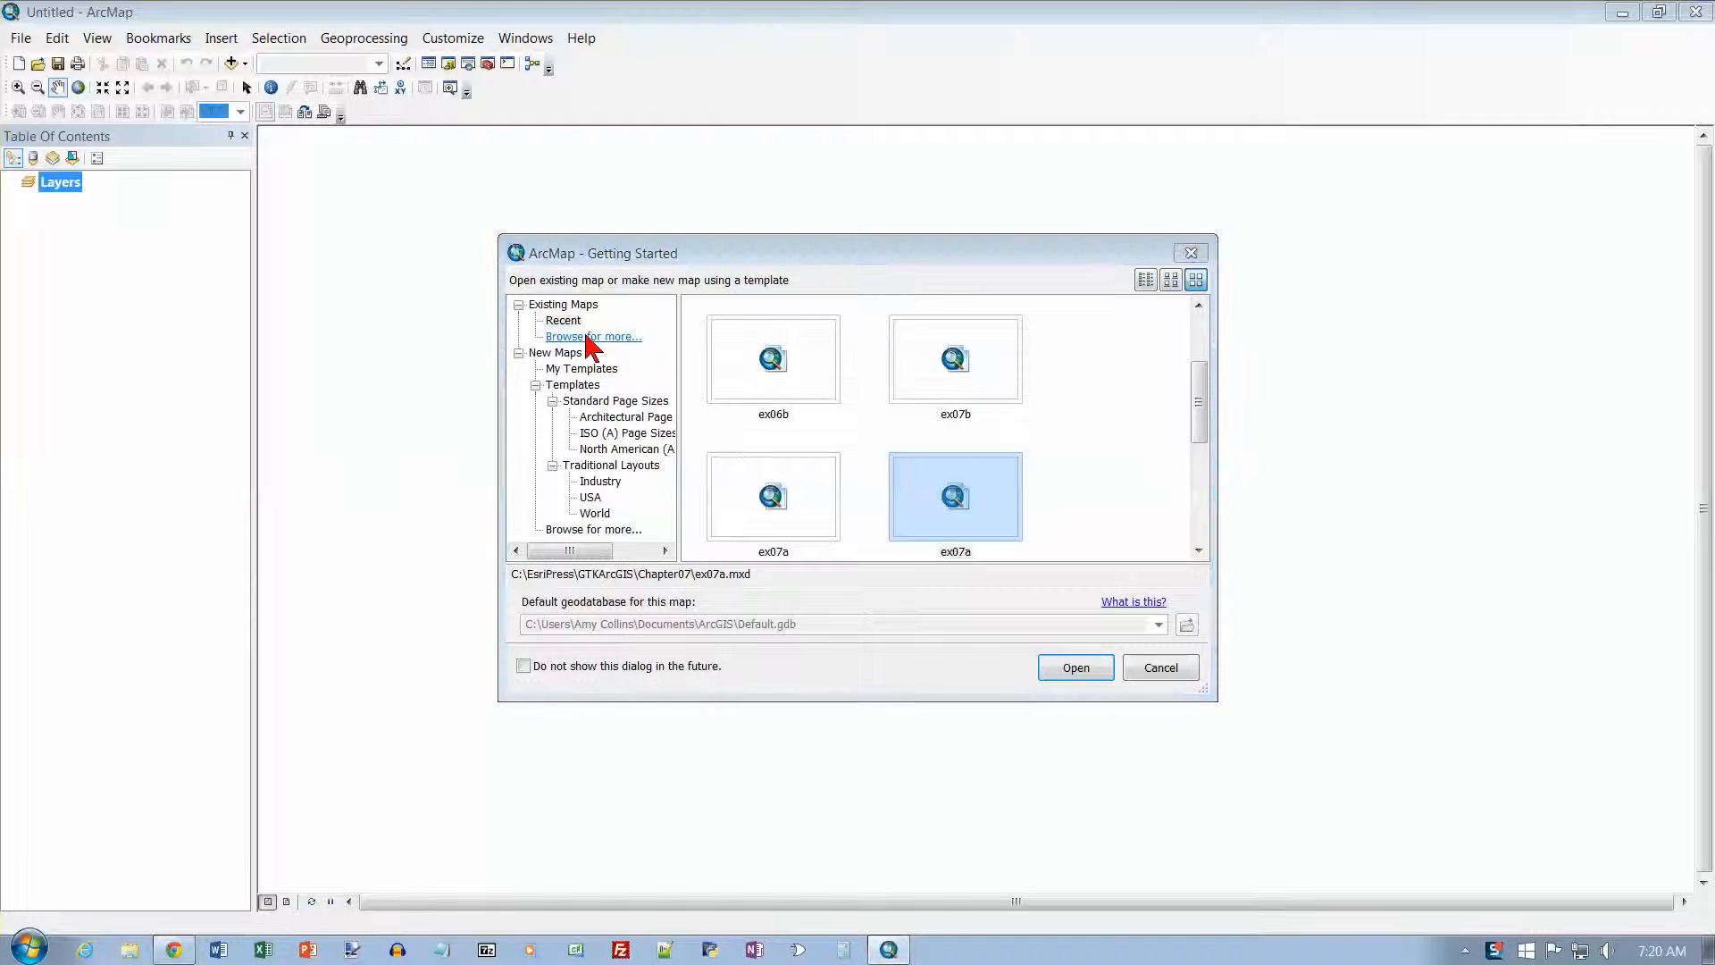
double_click(666, 454)
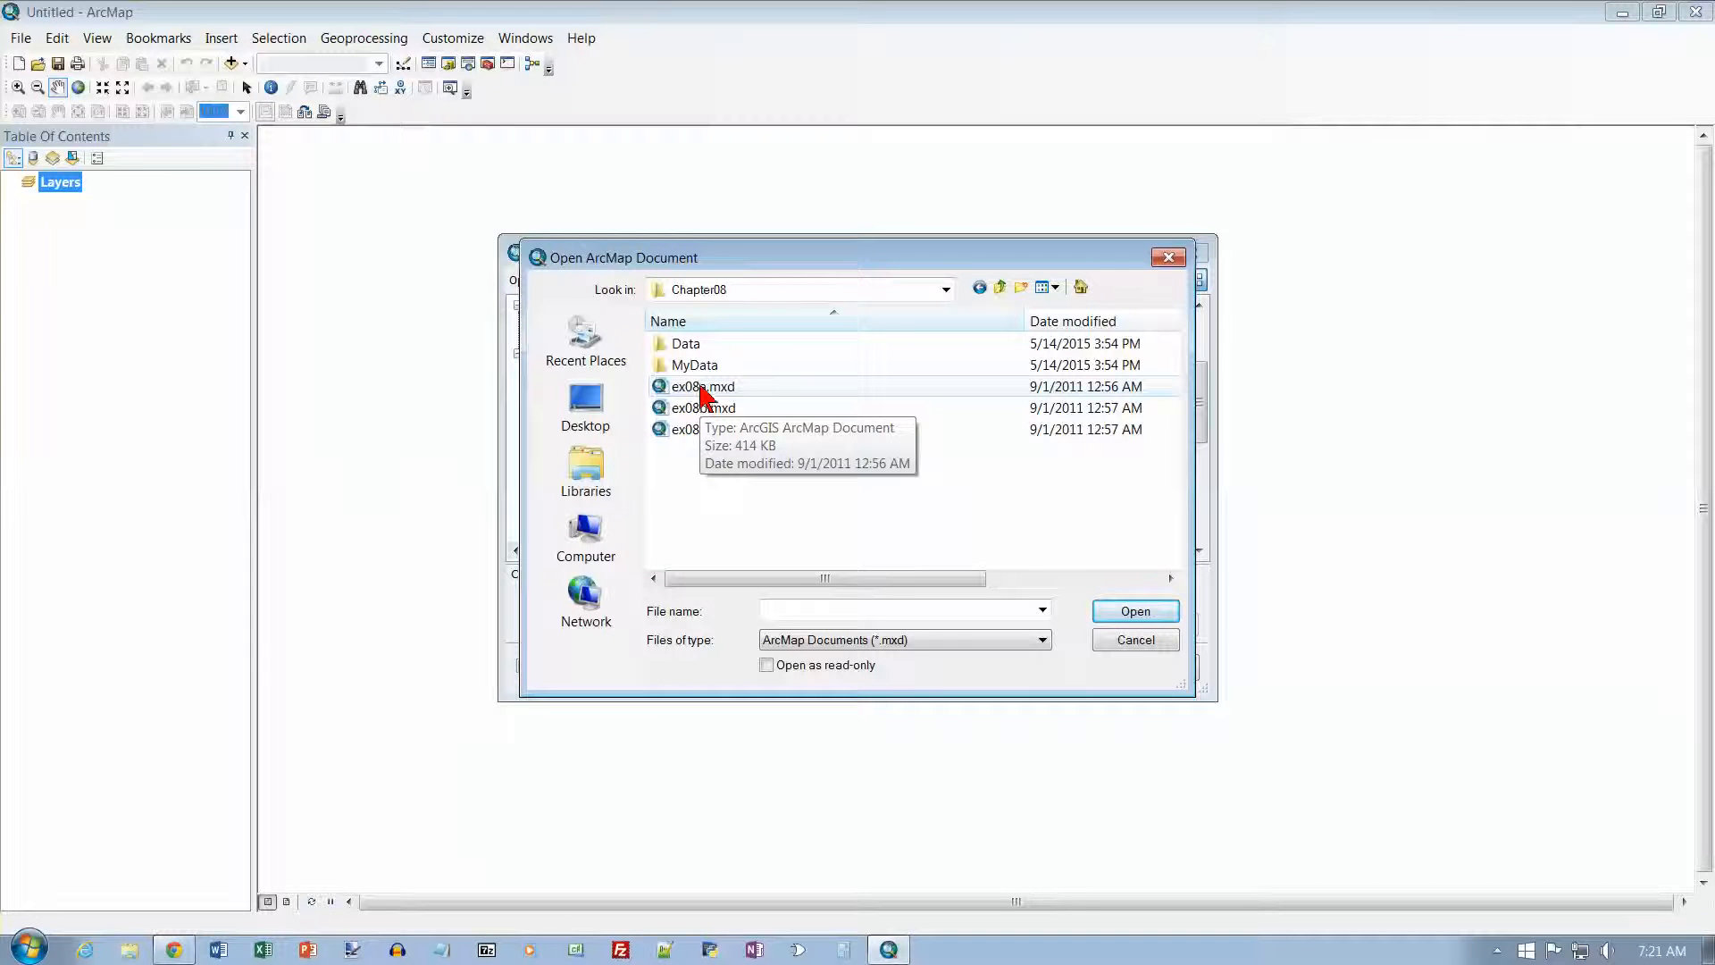
left_click(664, 388)
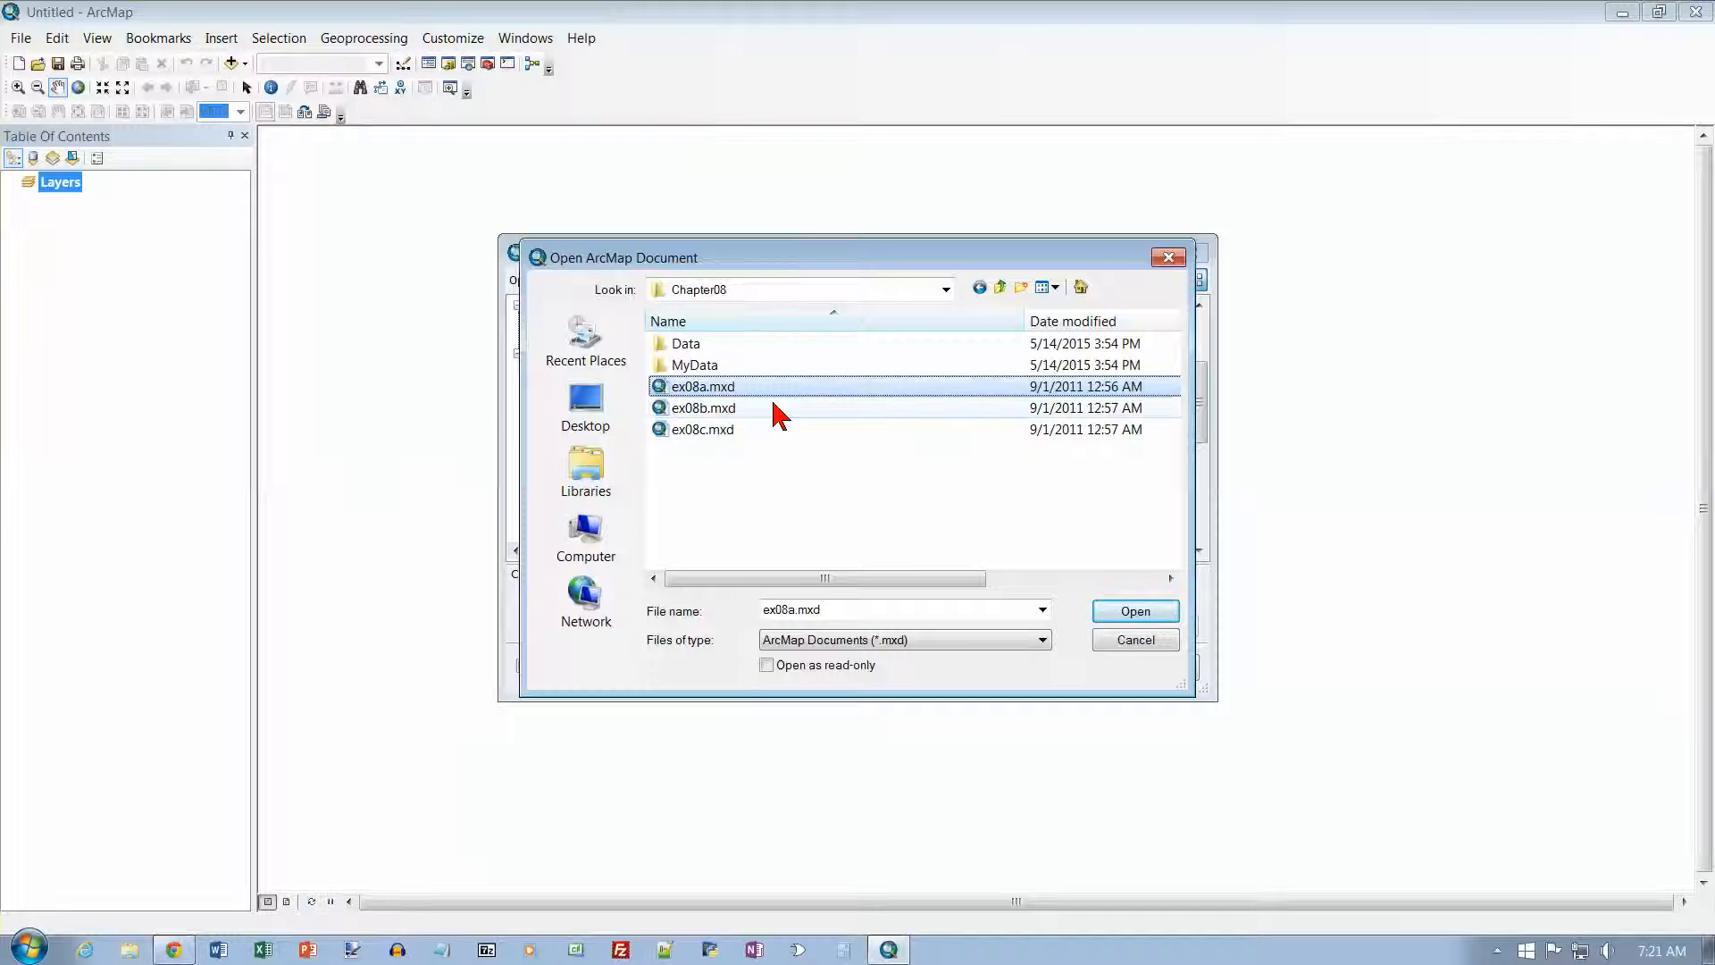
left_click(1134, 613)
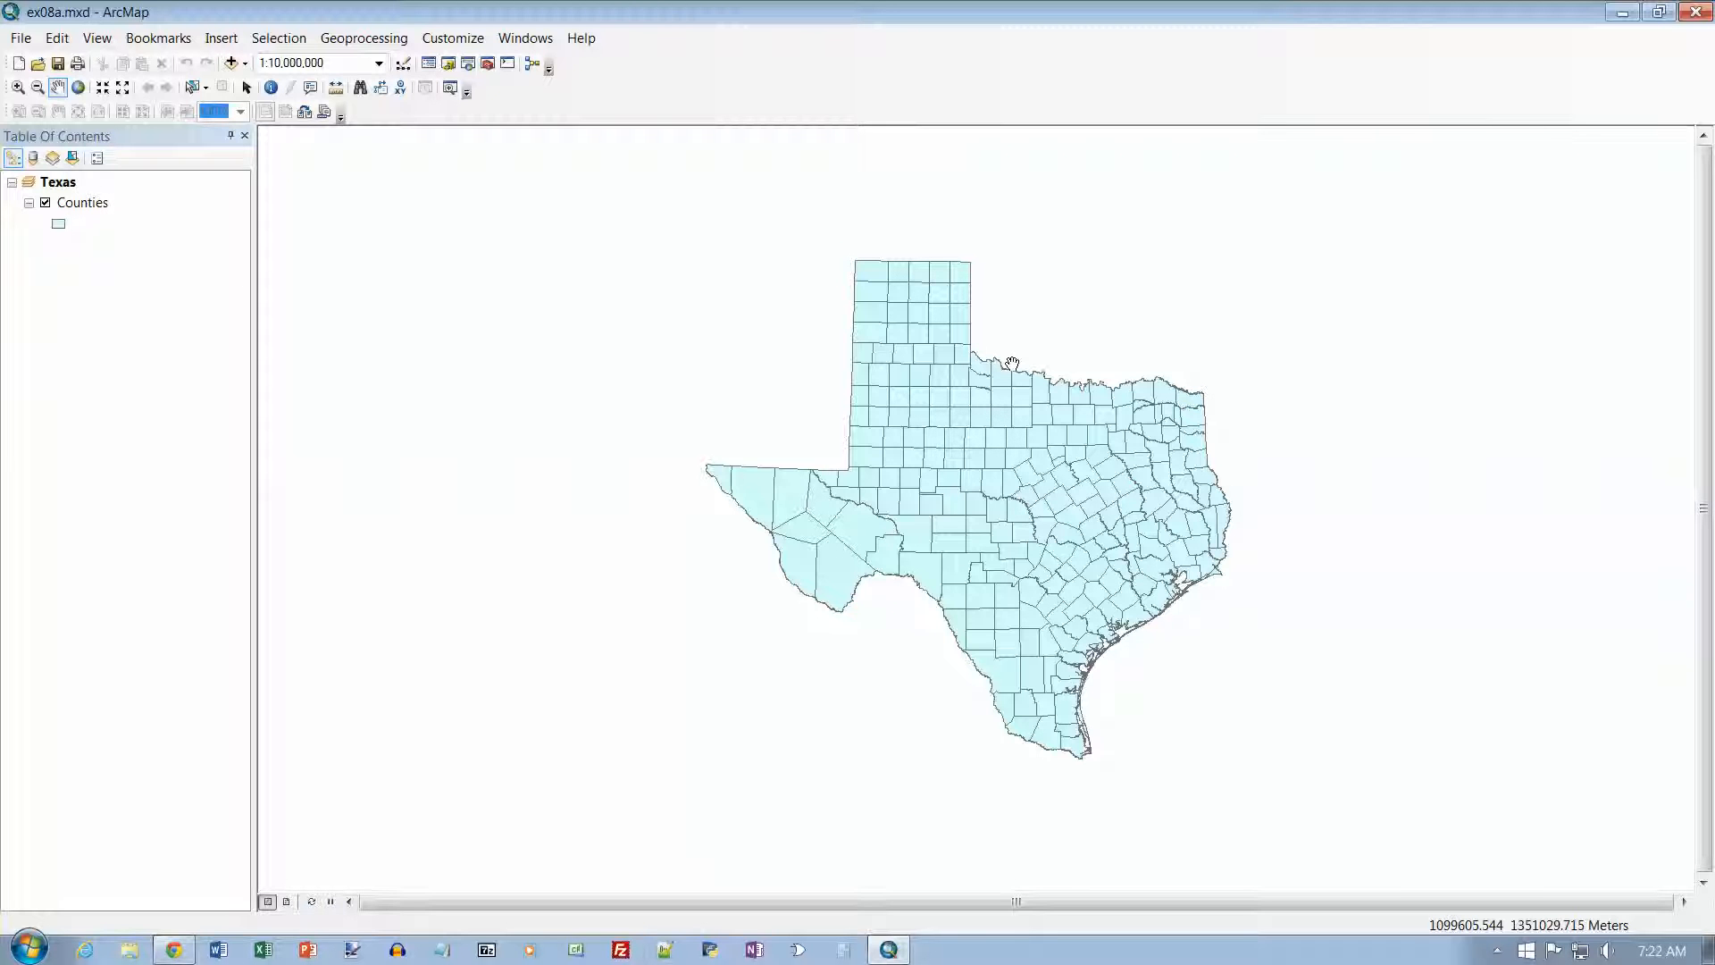
Step: Review the attribute fields of the Counties layer in its attribute table, including the columns further along, and close the table
left_click(87, 203)
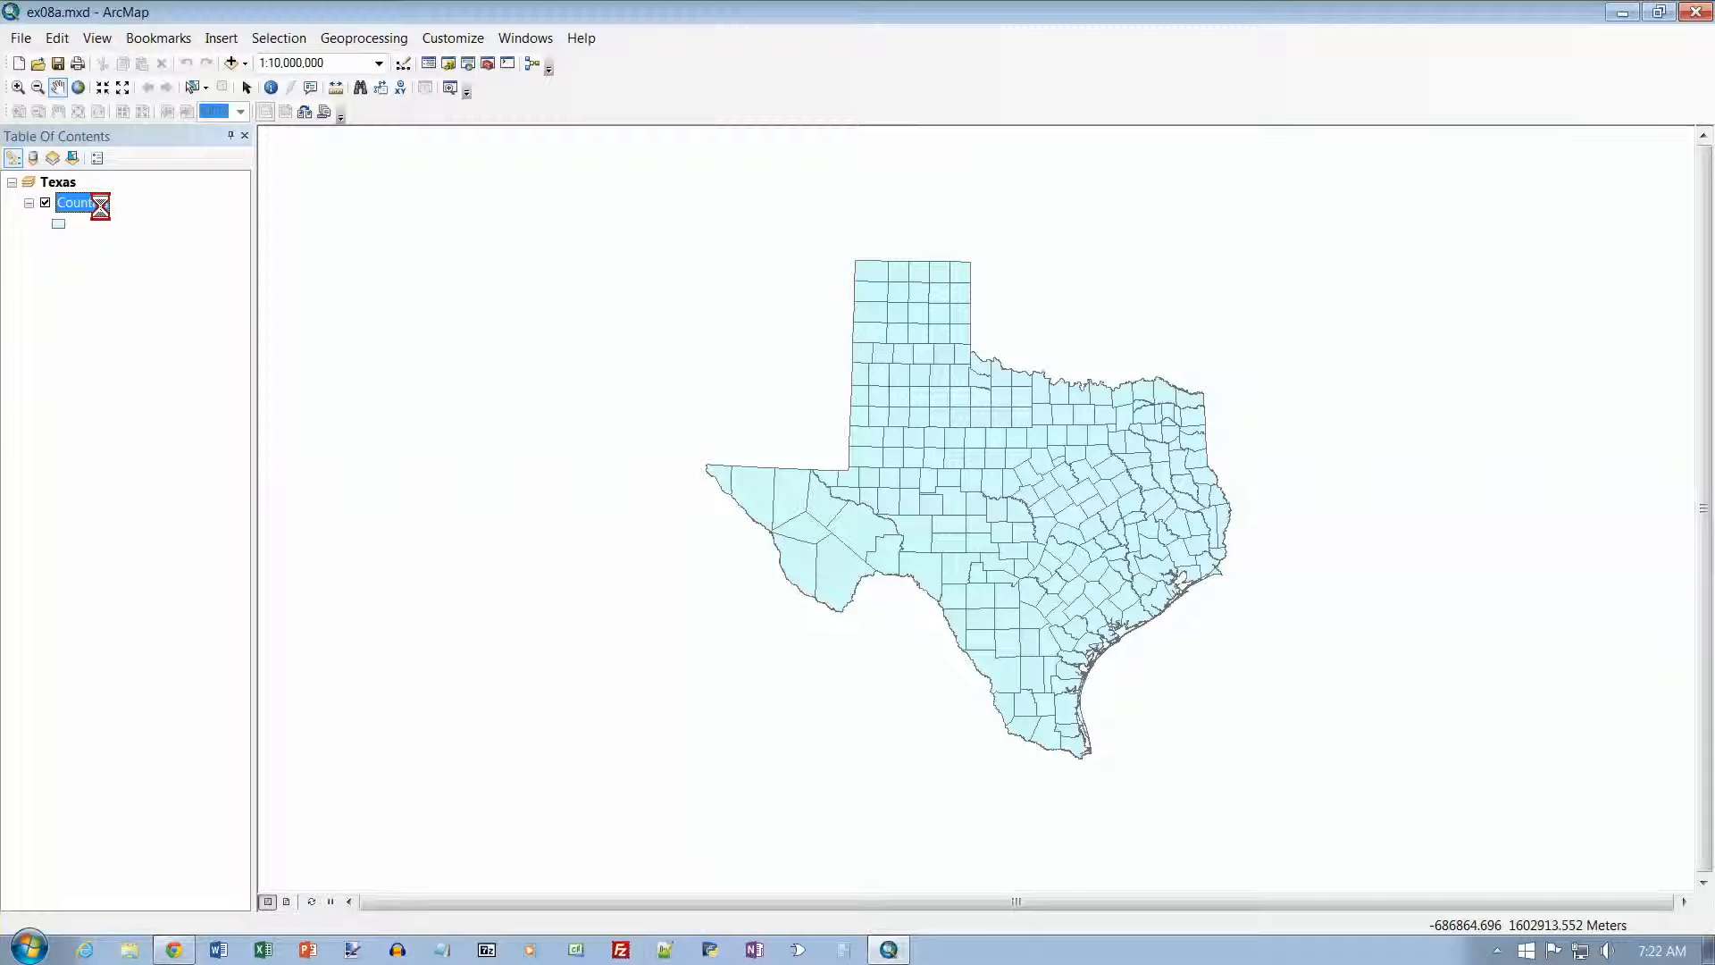
right_click(101, 206)
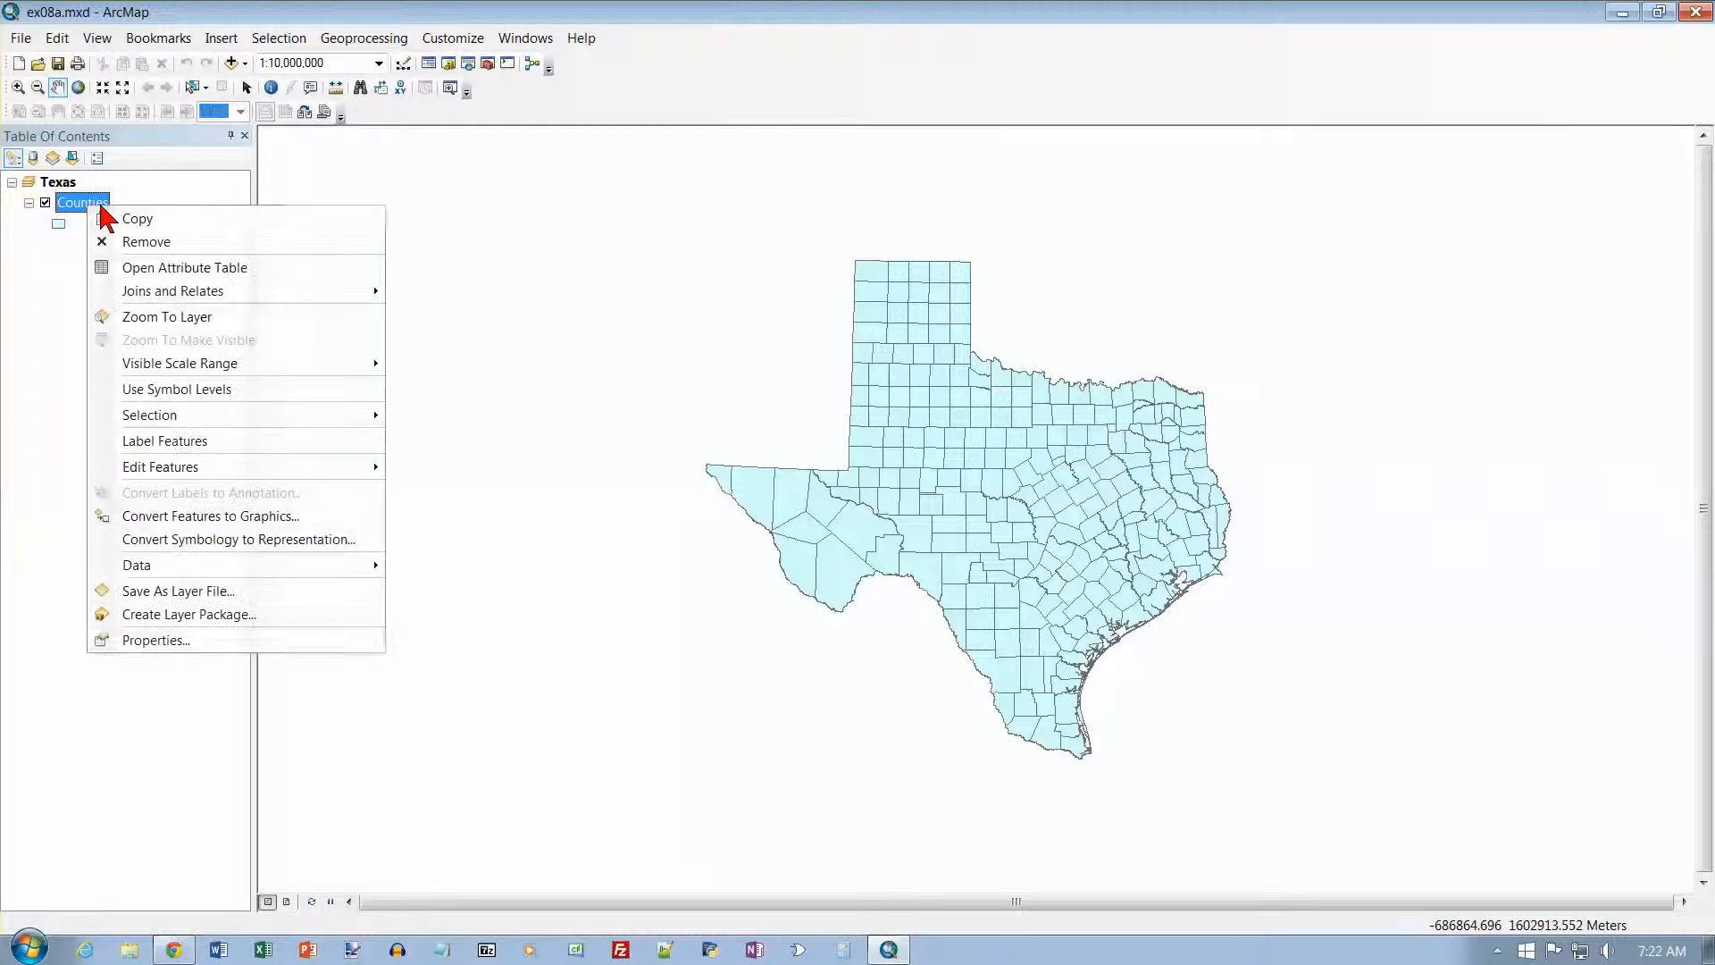
left_click(144, 262)
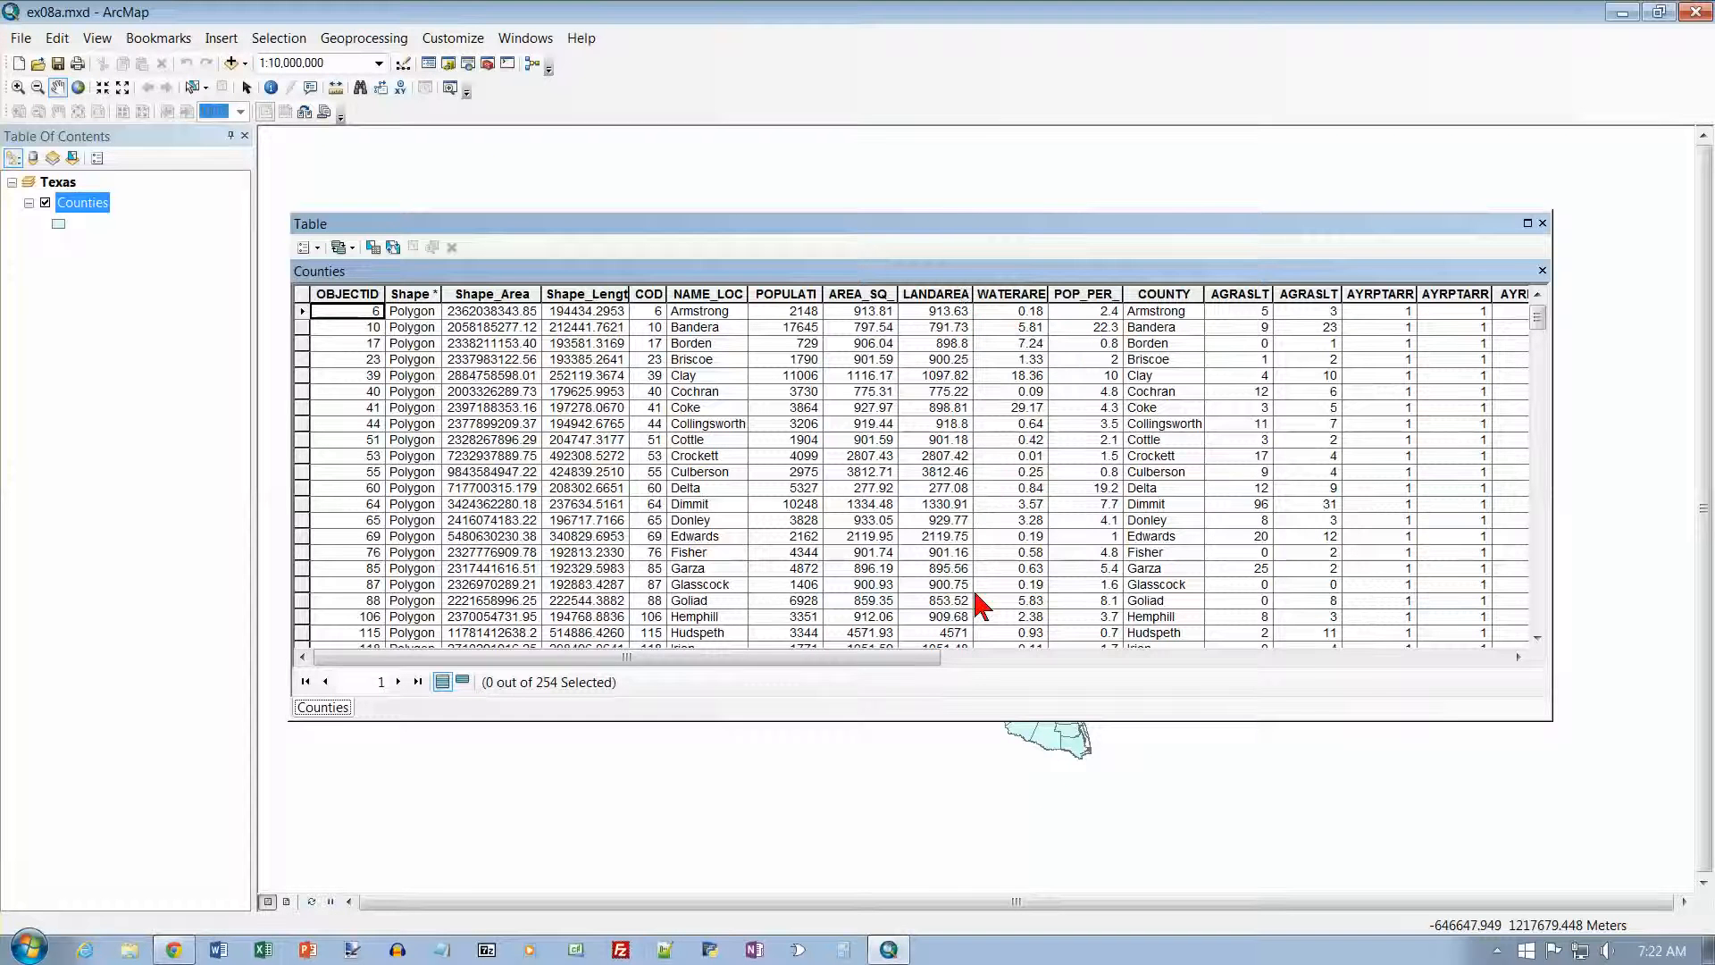
left_click_drag(926, 662, 657, 661)
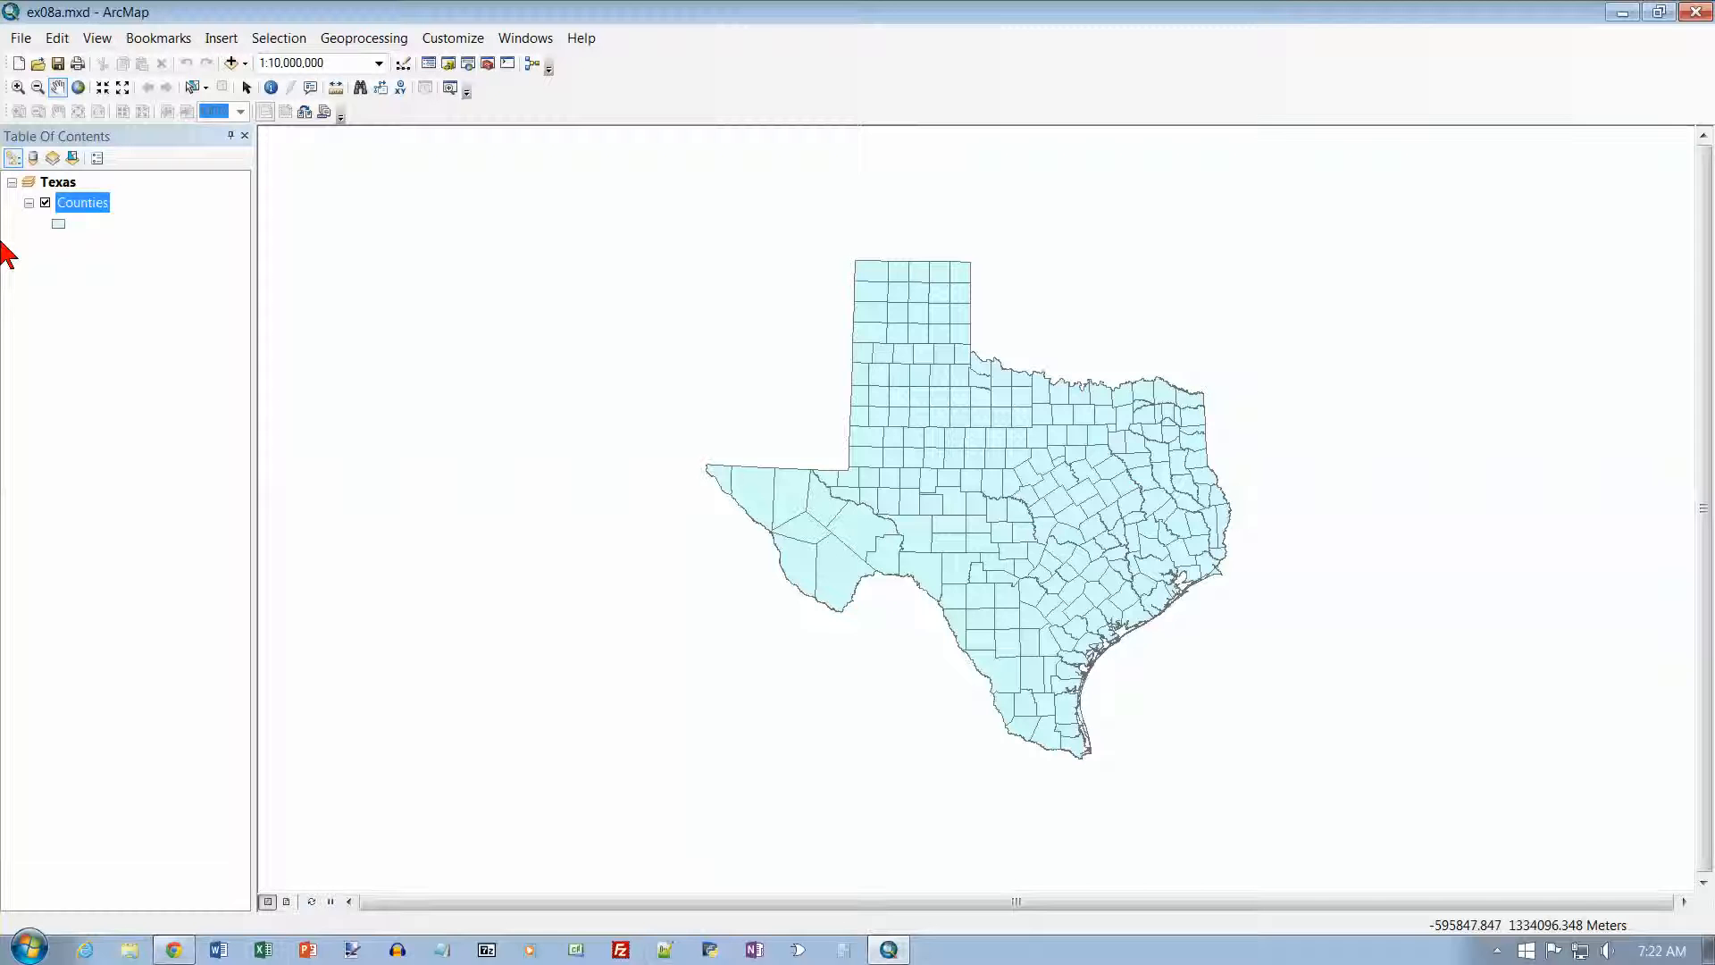
Step: Symbolize the Counties layer by quantities with graduated colors, using BURG02 as the value field
double_click(69, 202)
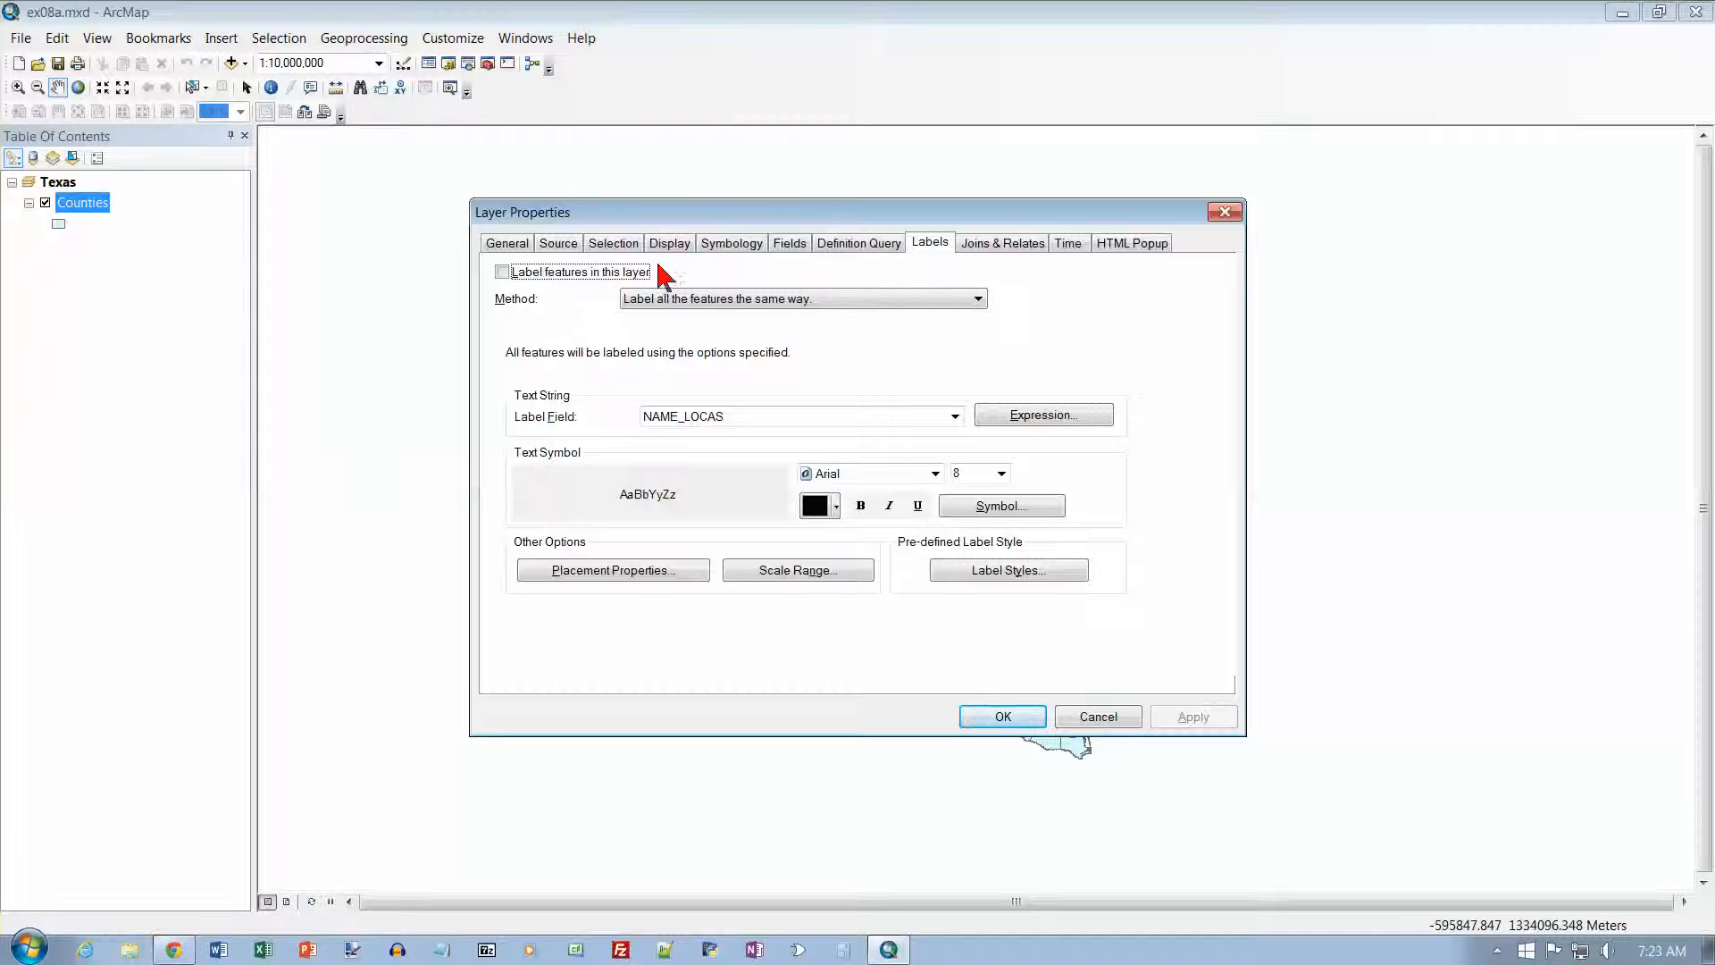
left_click(732, 244)
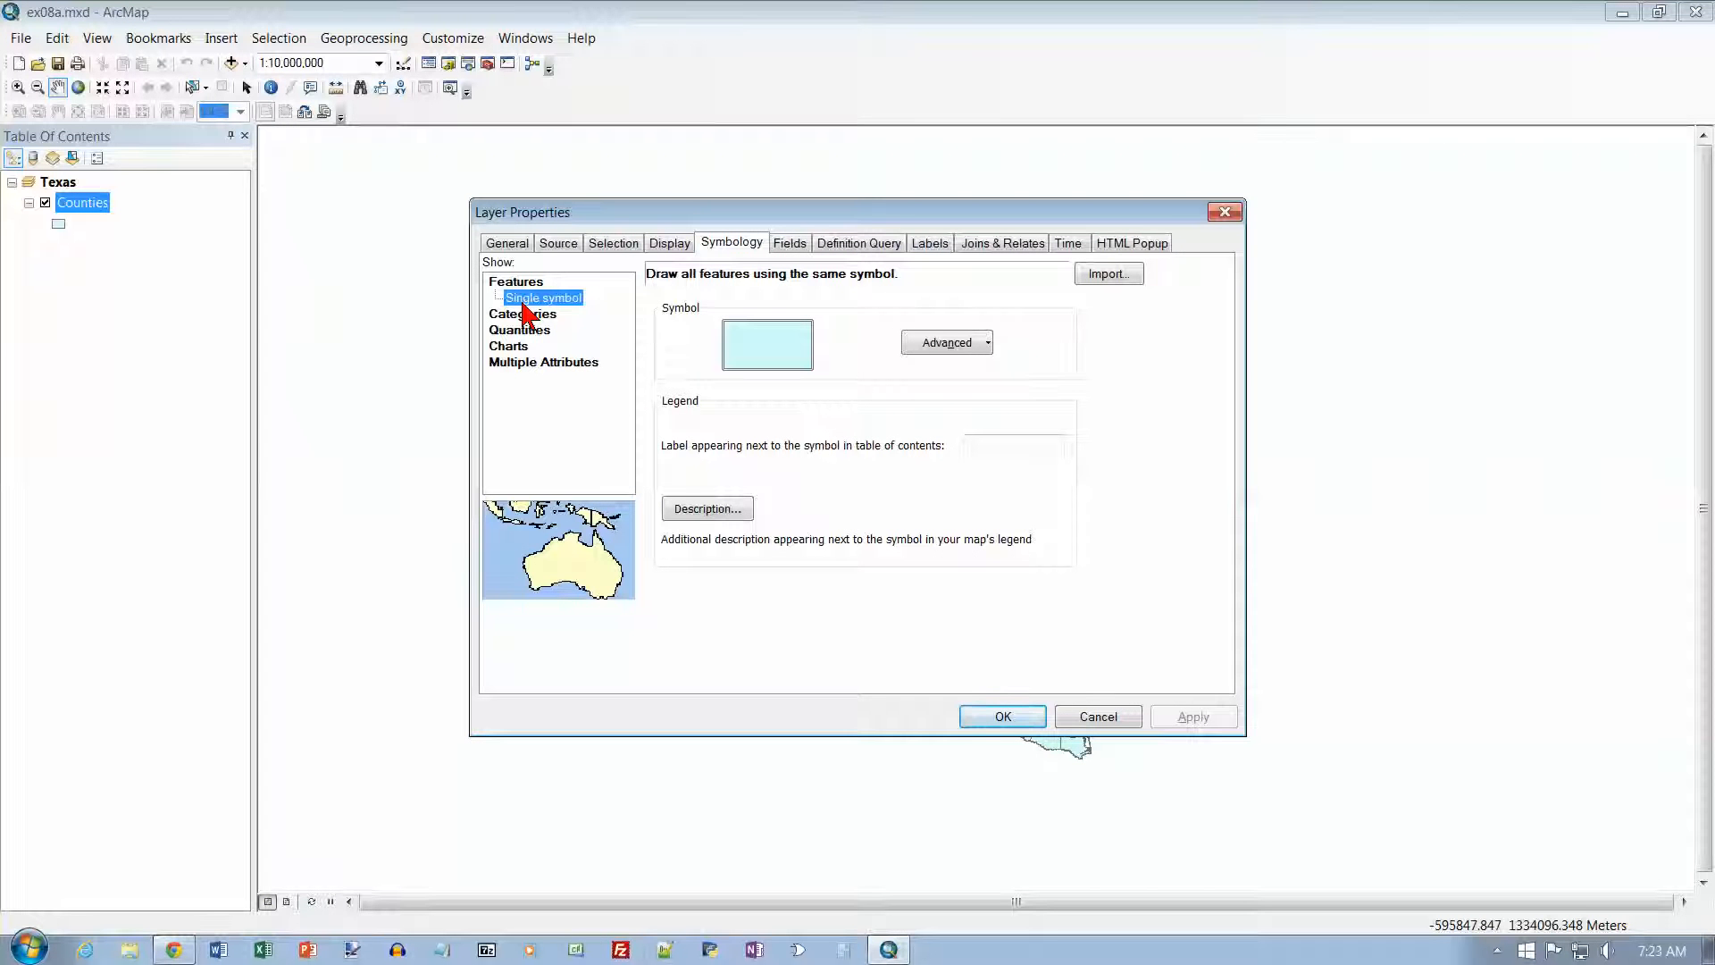
left_click(529, 333)
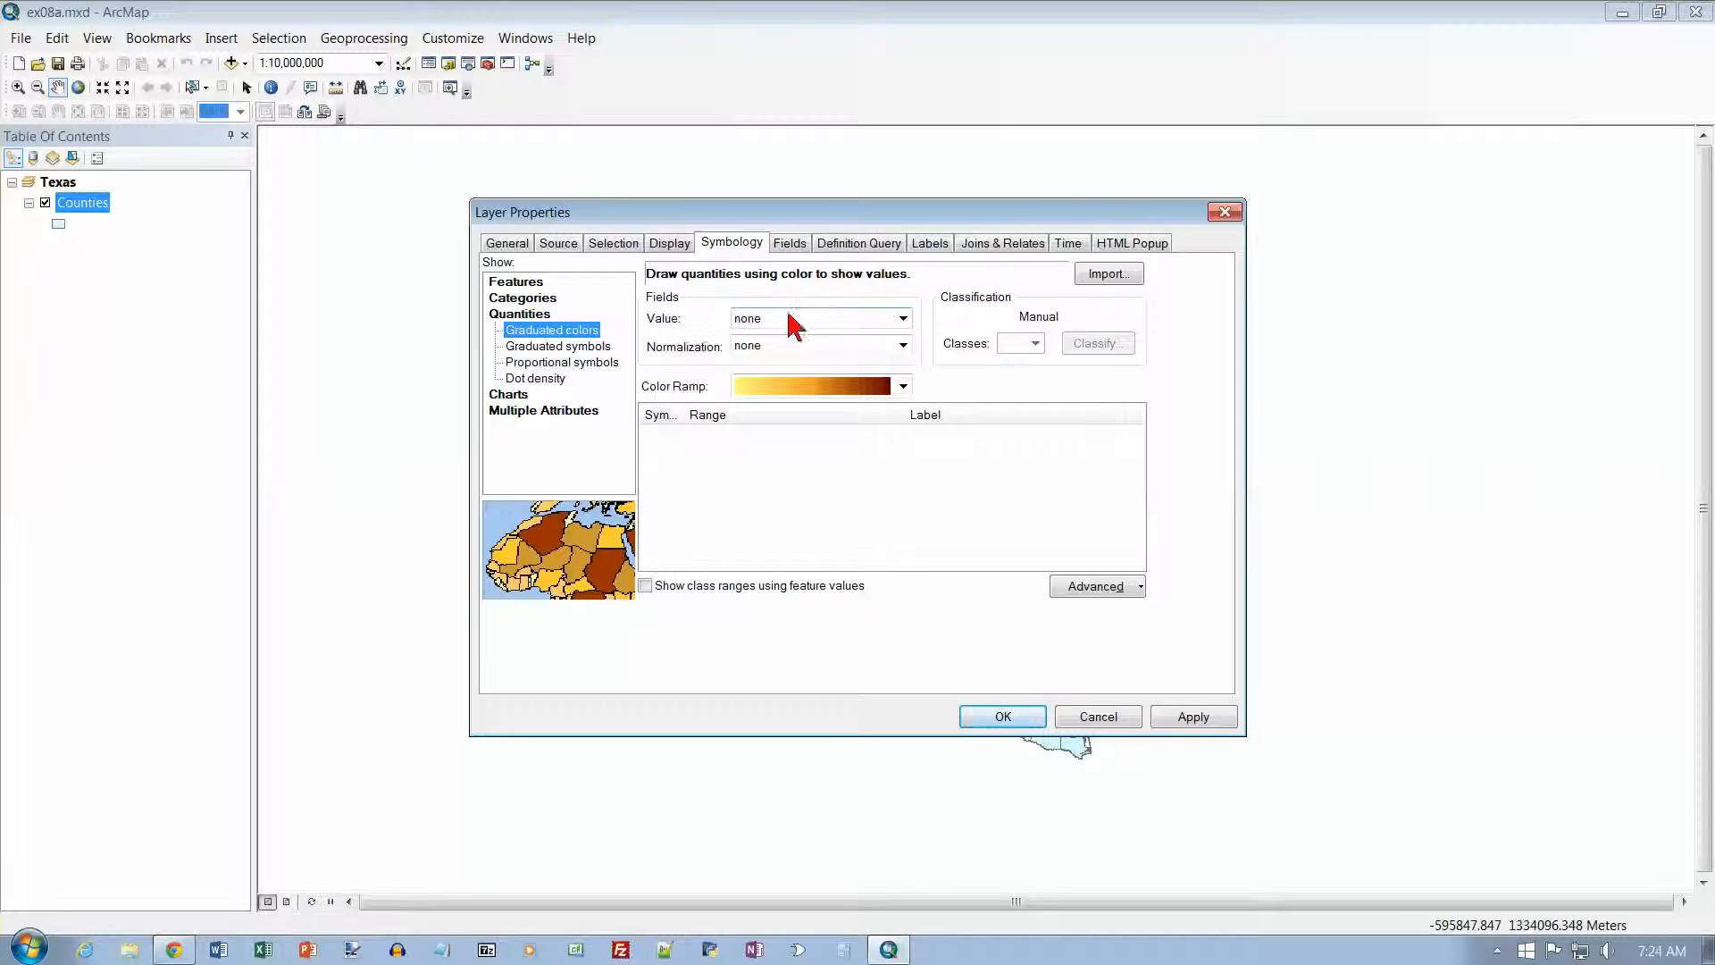
left_click(904, 320)
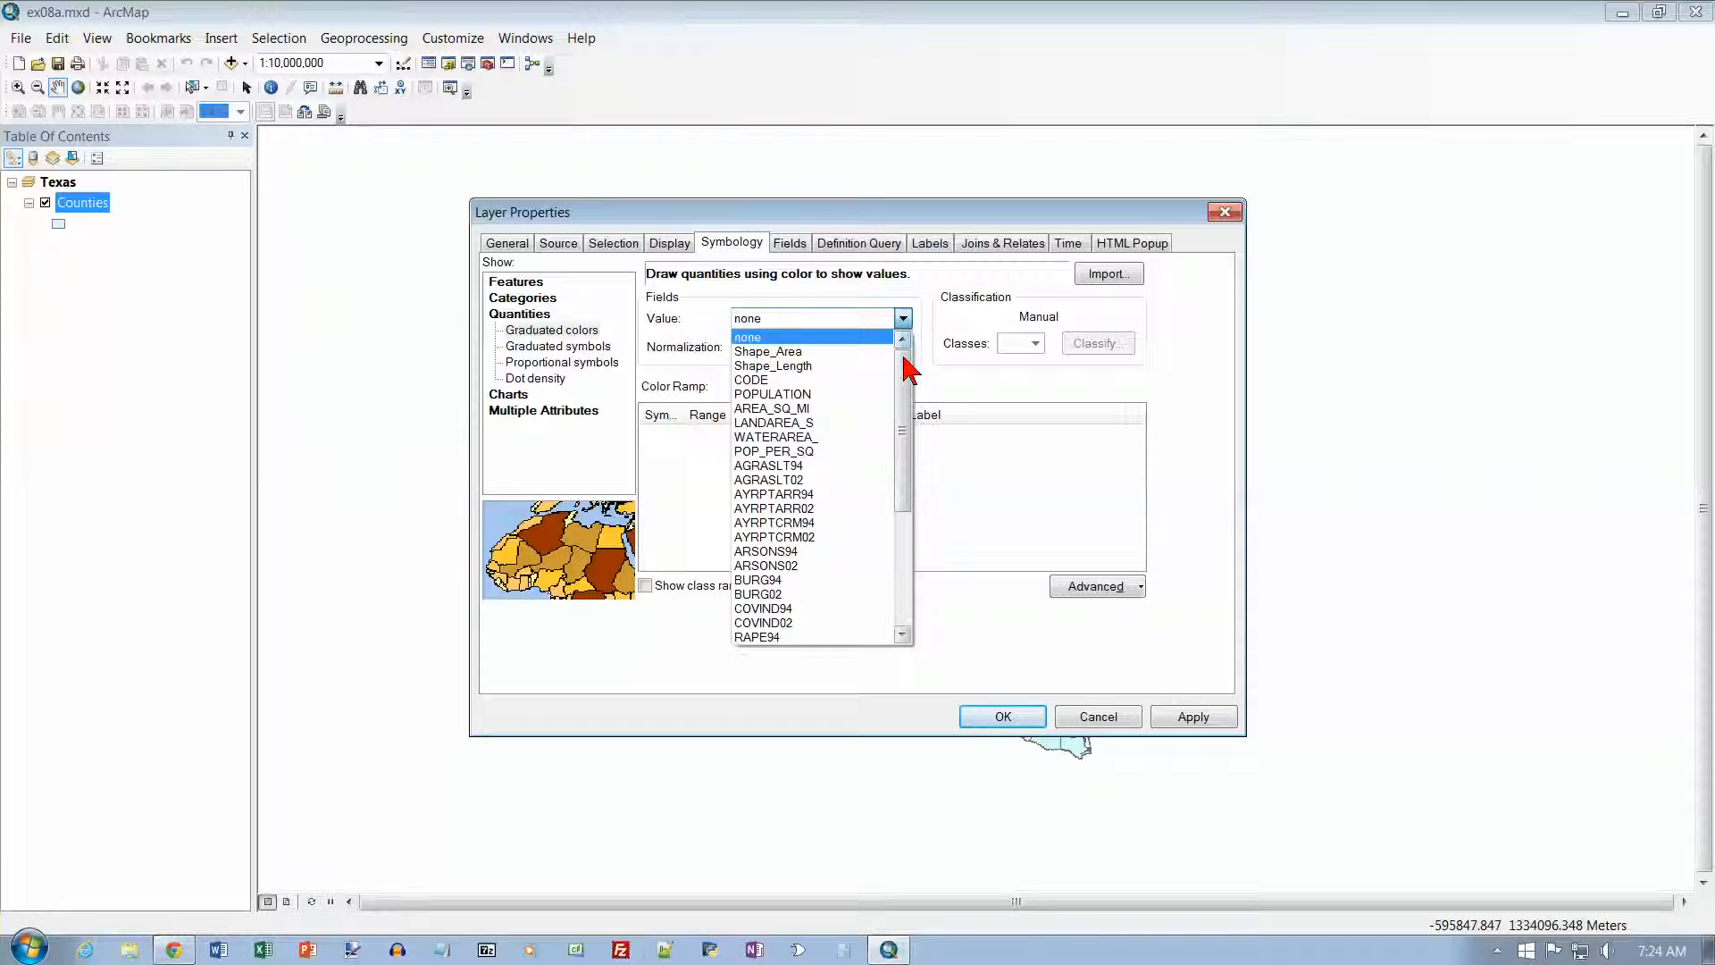
left_click(799, 595)
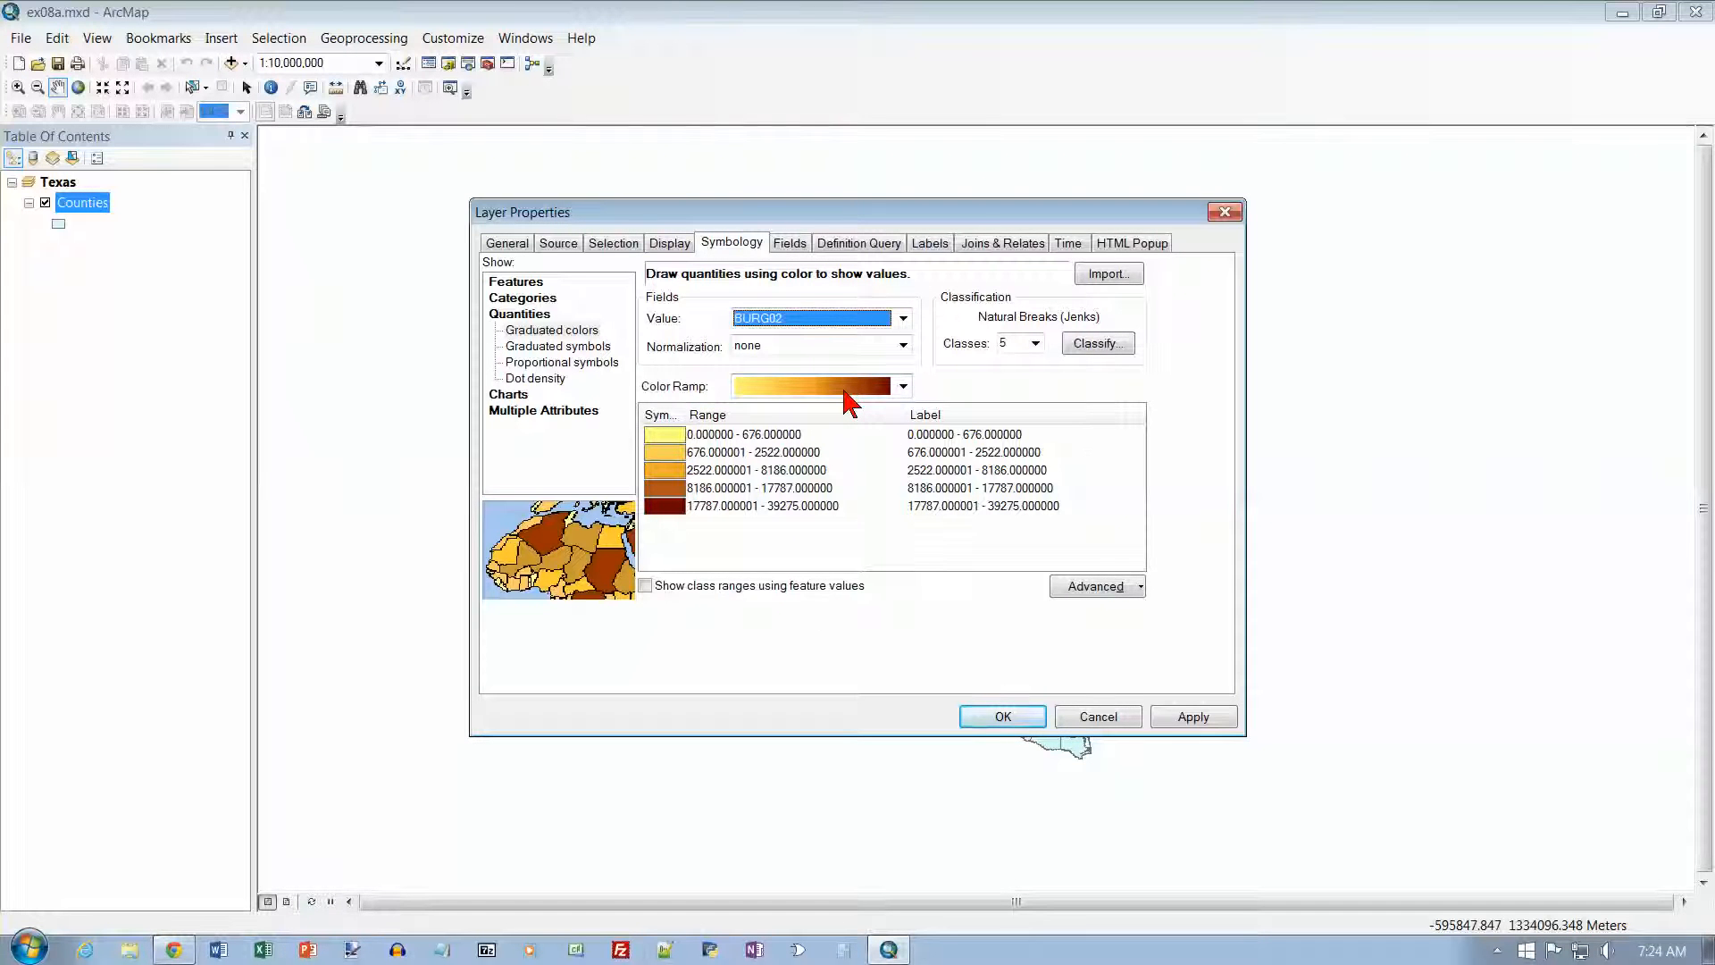
Step: Choose the light-to-dark blue color ramp for the graduated colors and apply the symbology to the Counties layer
left_click(903, 386)
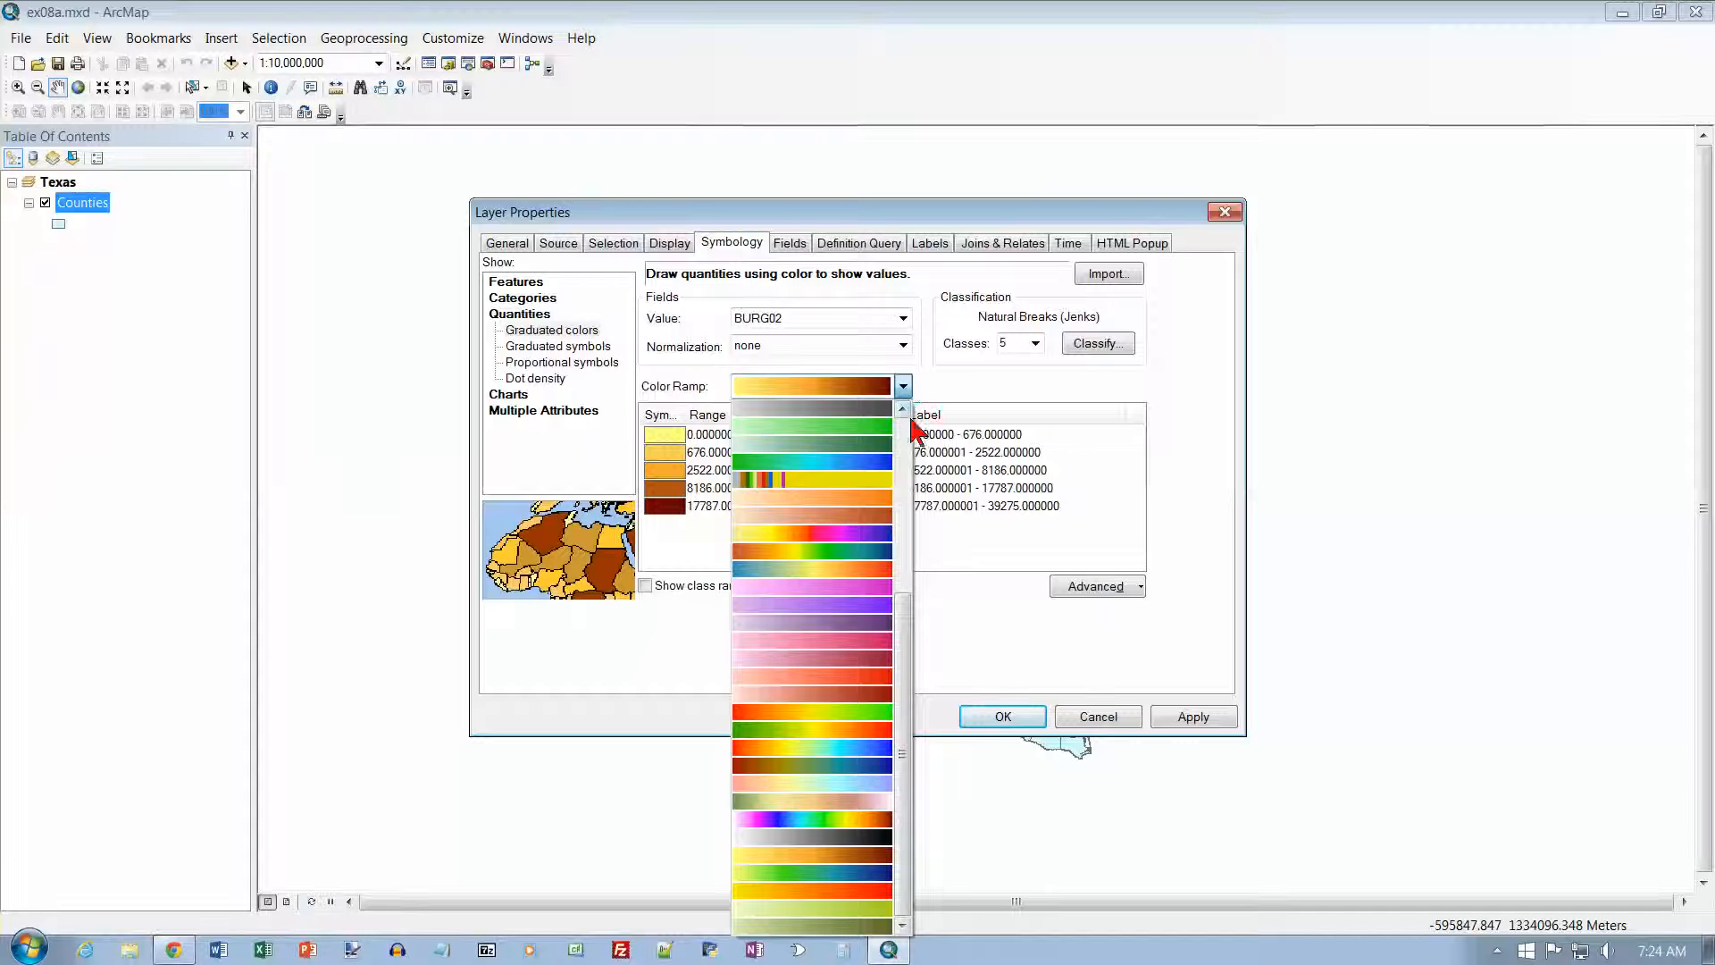
left_click_drag(909, 616, 904, 391)
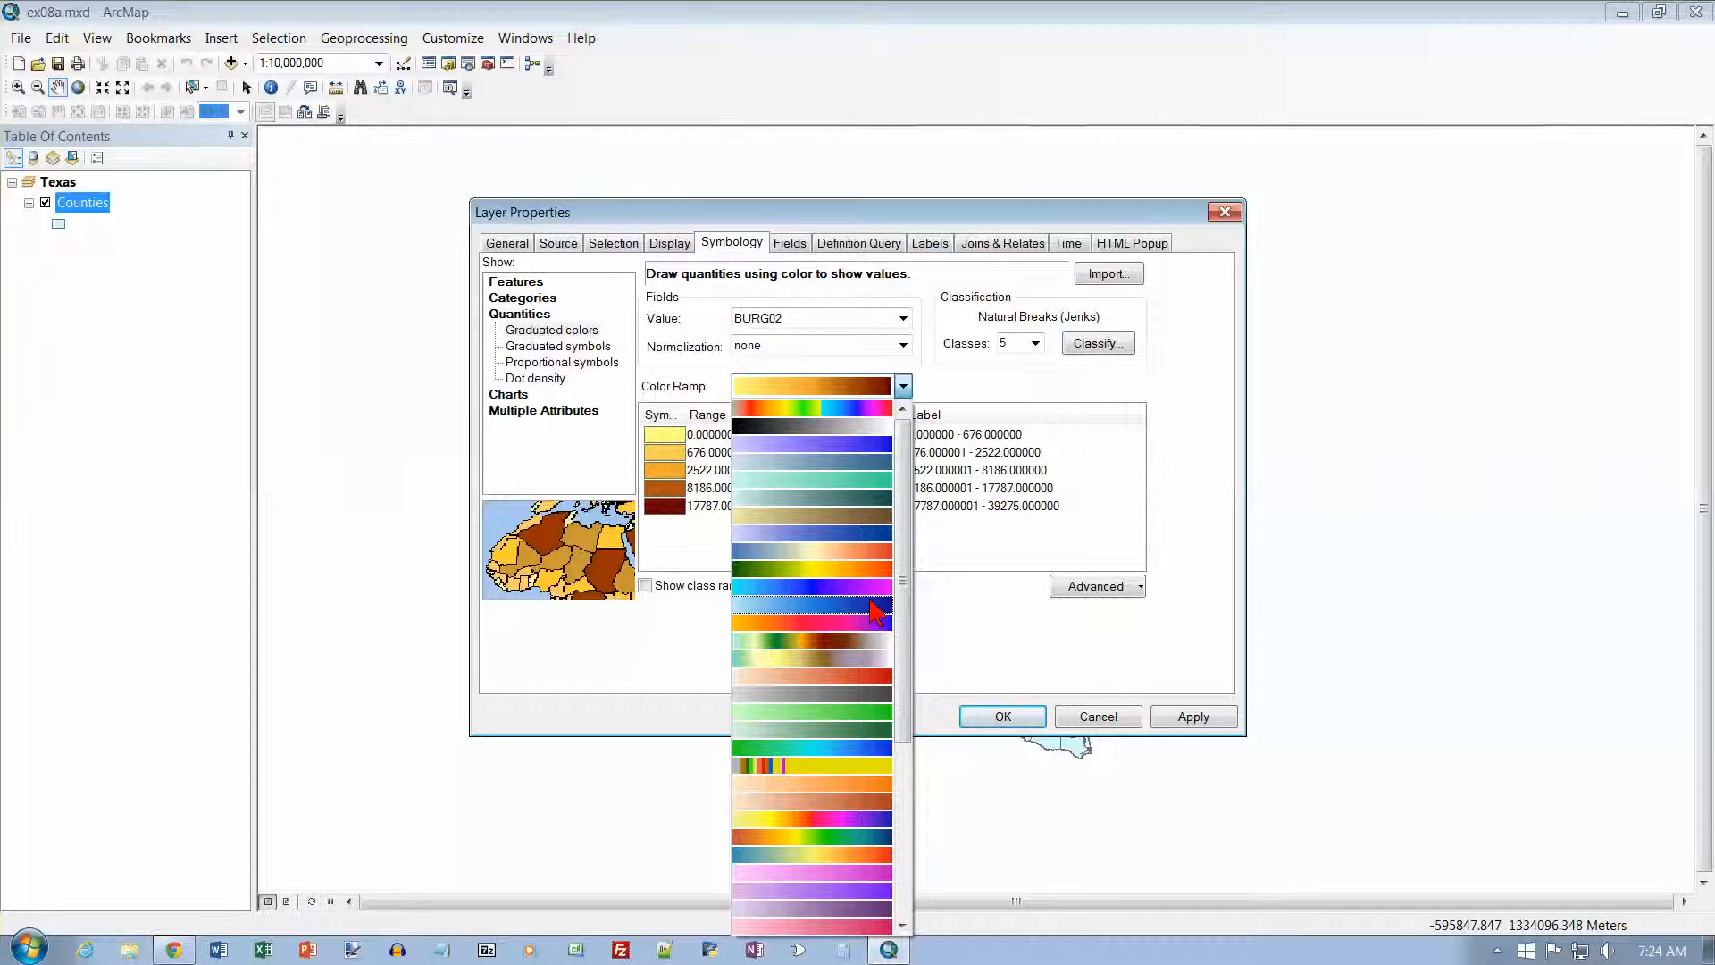
left_click(870, 603)
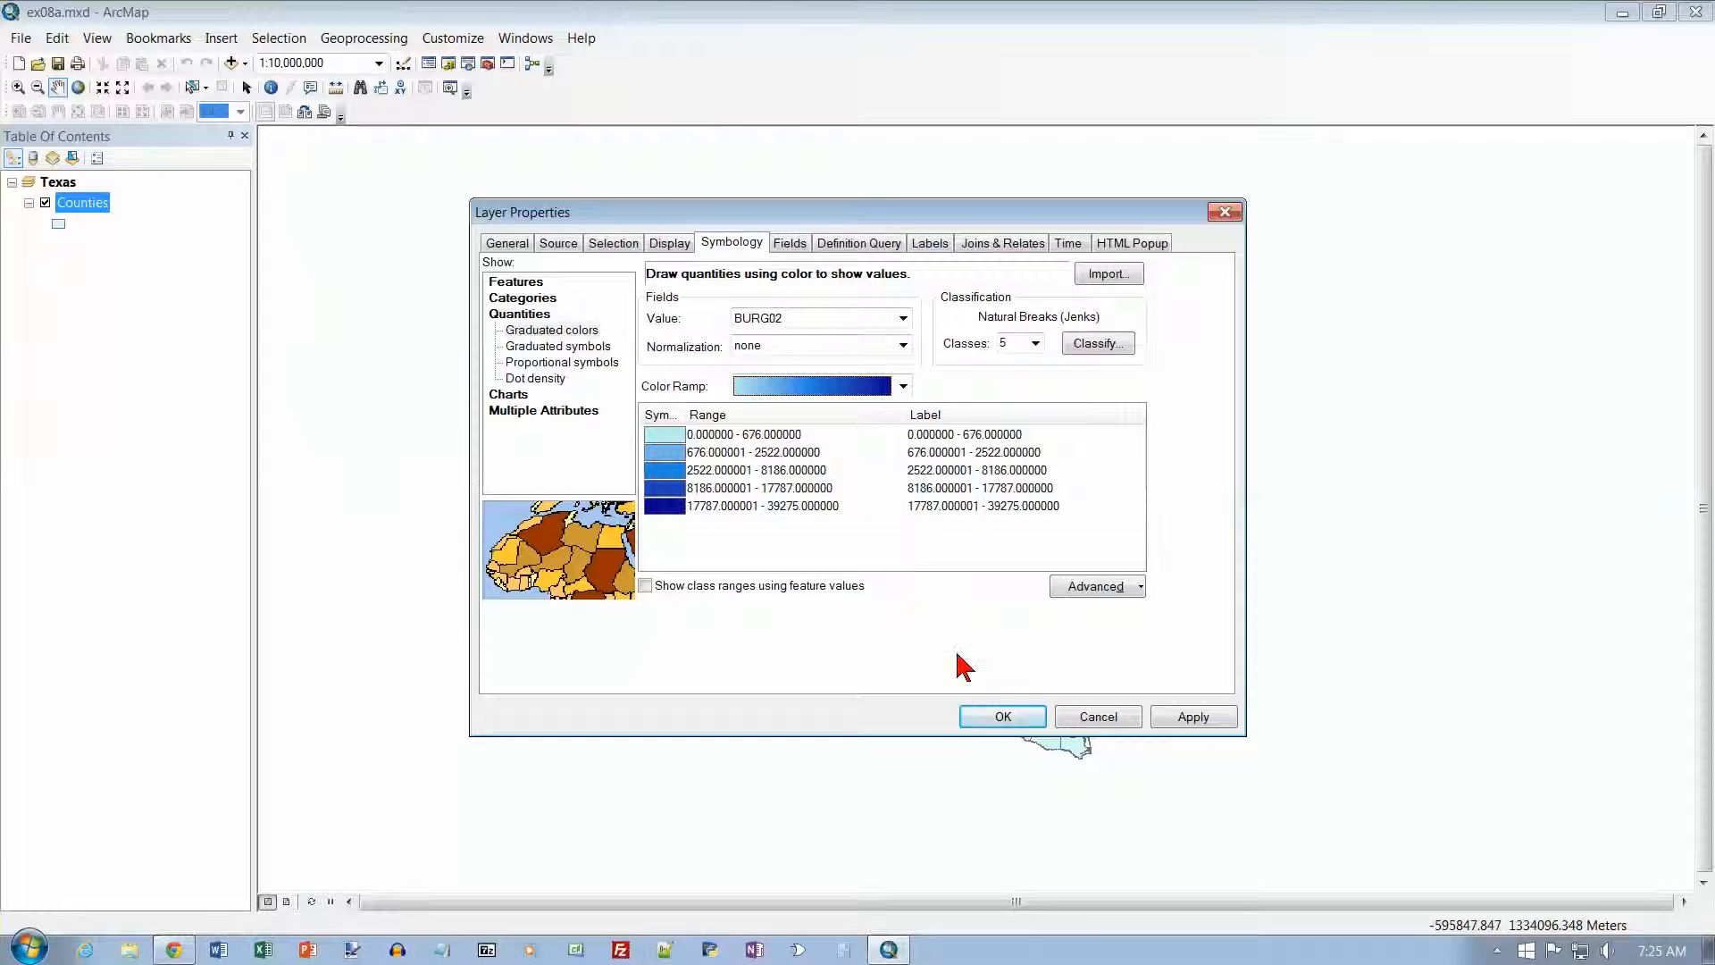
left_click(998, 715)
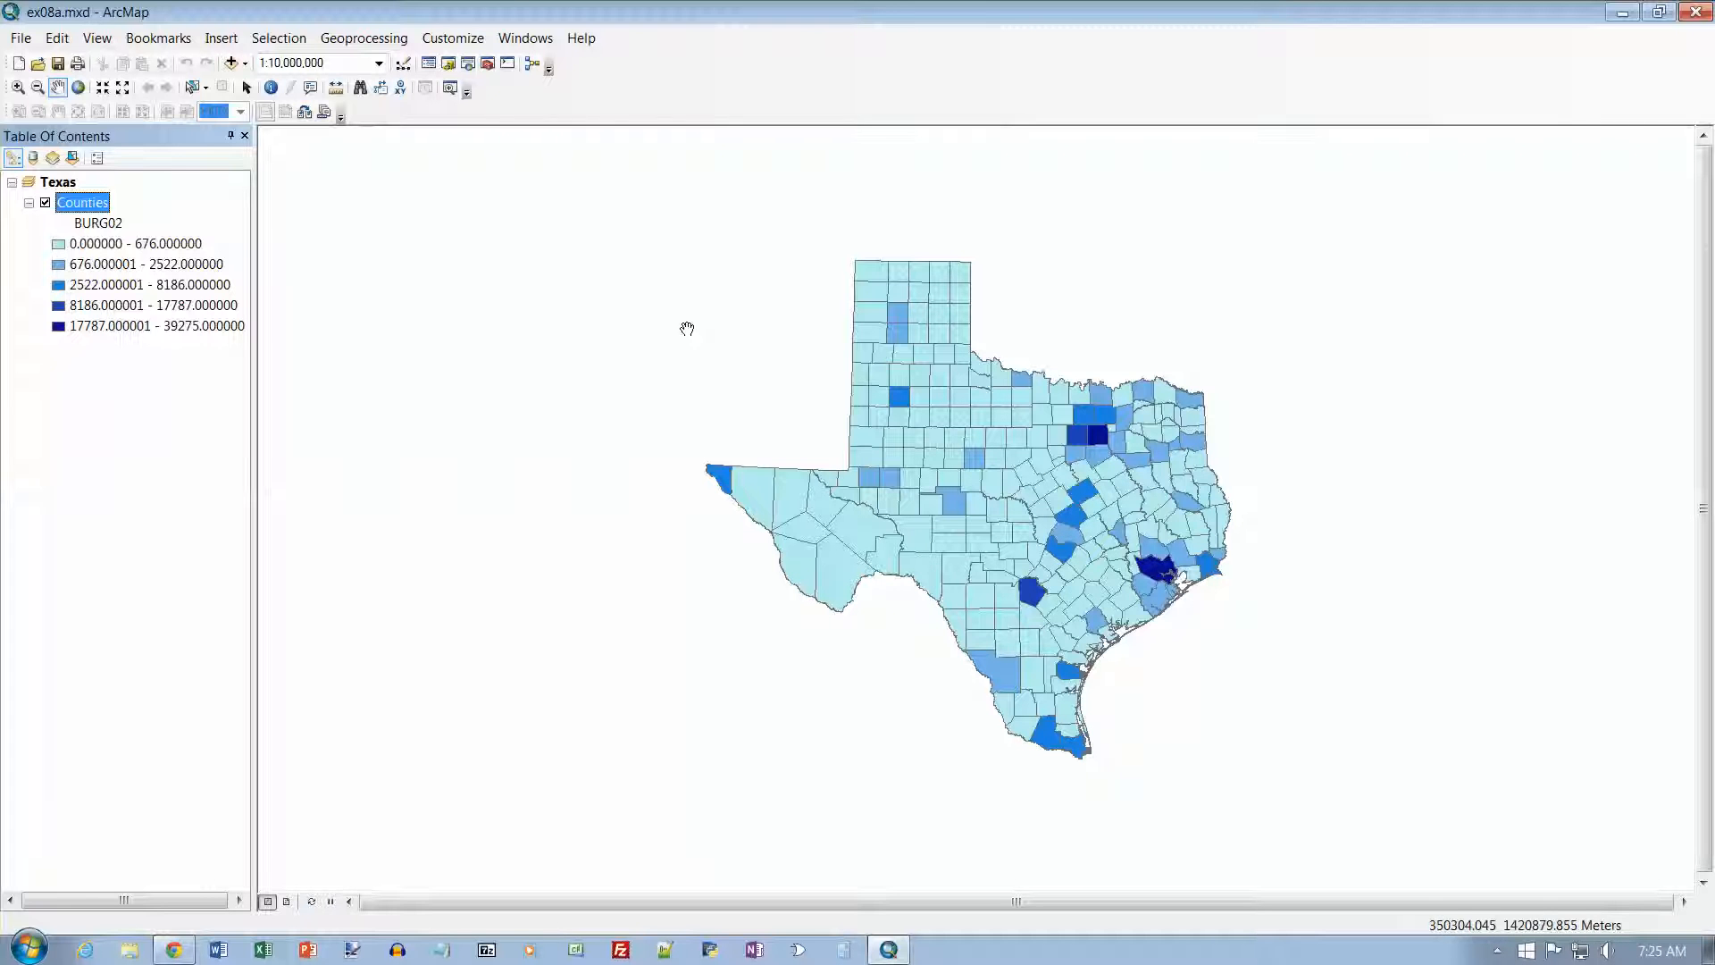
Step: Identify the darkest-shaded Dallas, Harris and Bexar counties on the map one after another, closing the results each time
left_click(271, 87)
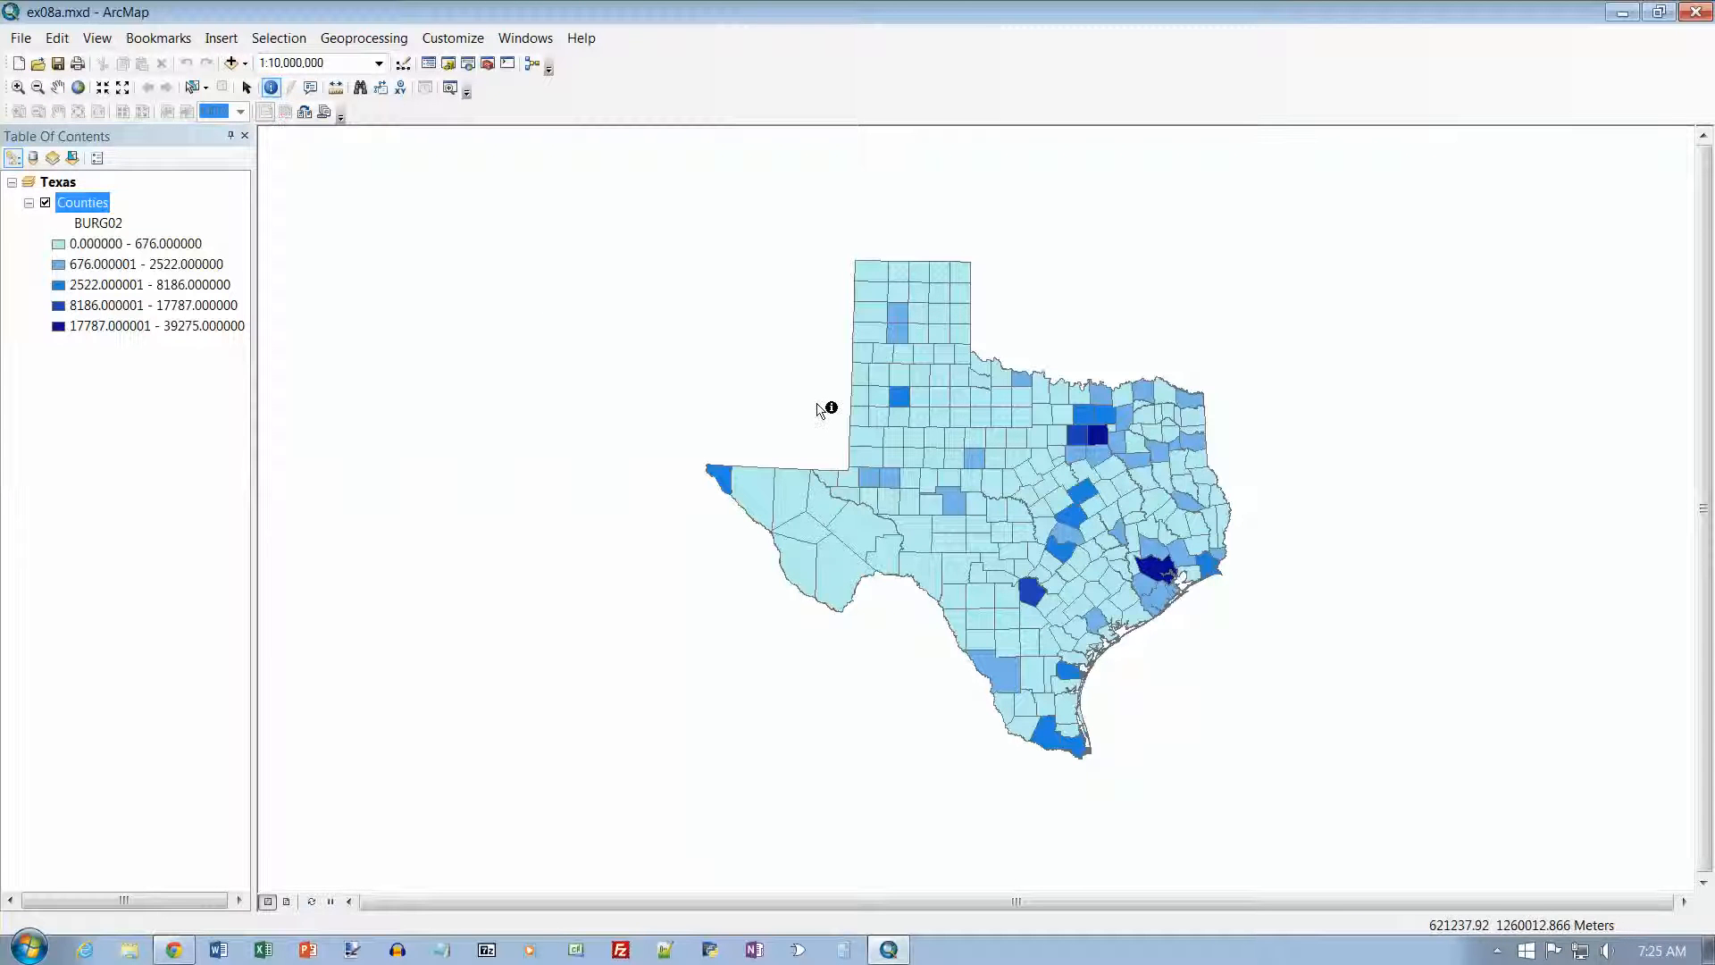
left_click(1097, 433)
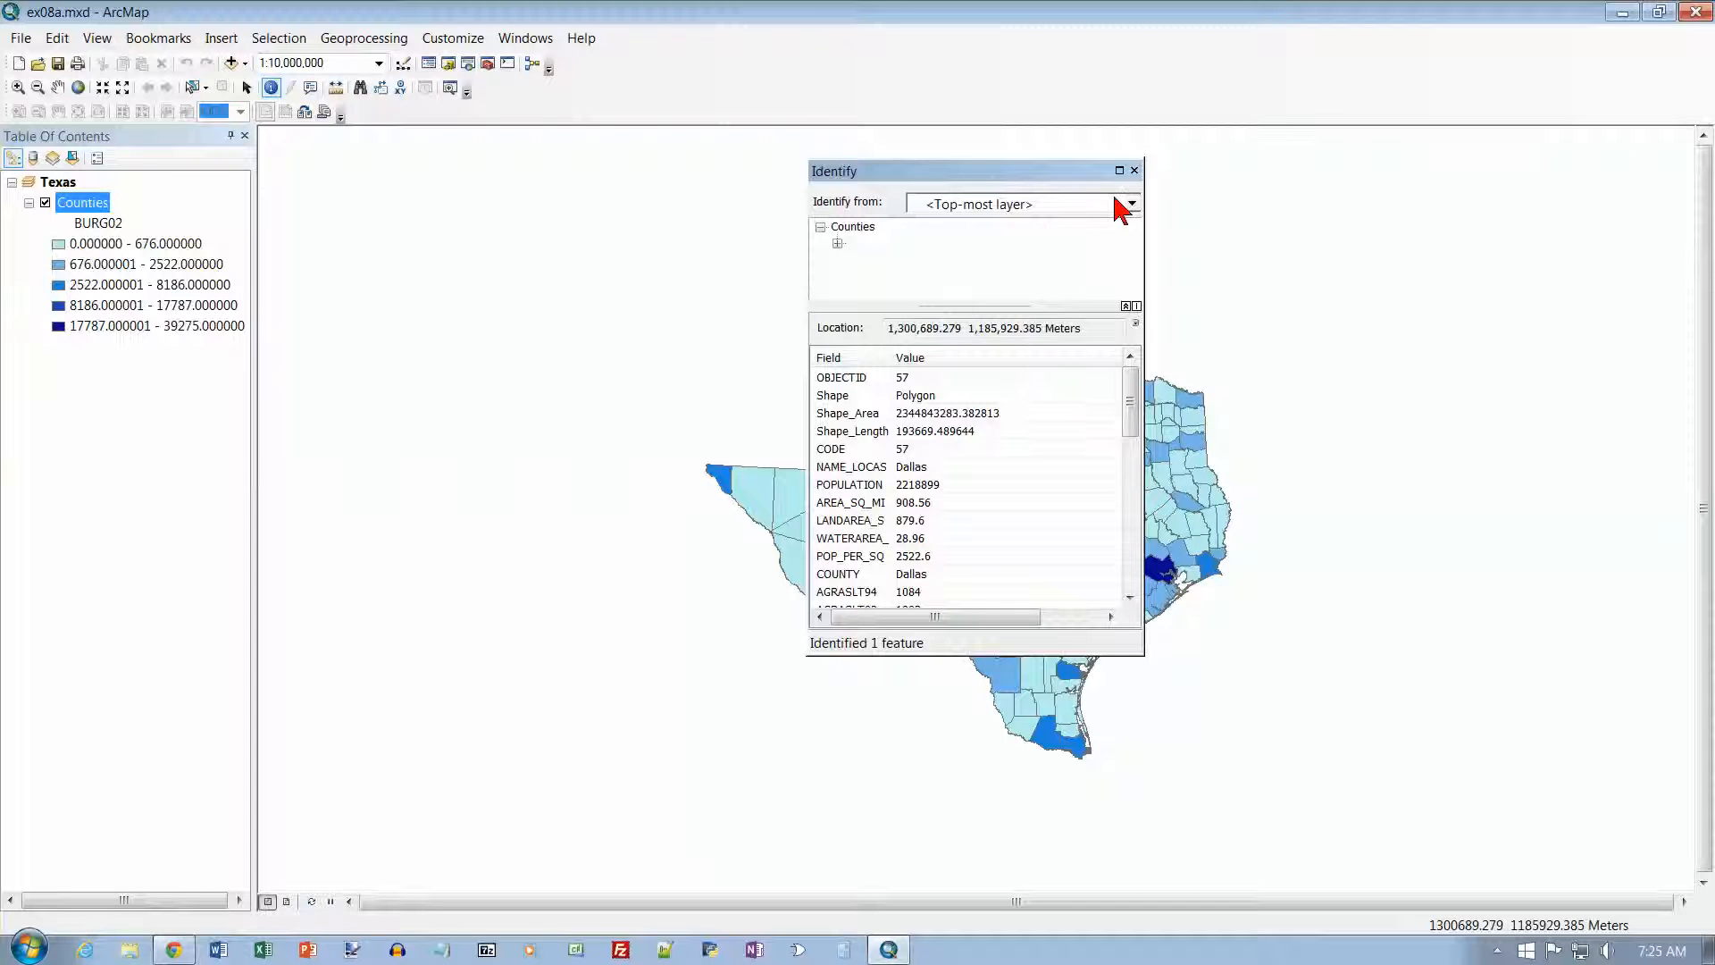
left_click(1134, 170)
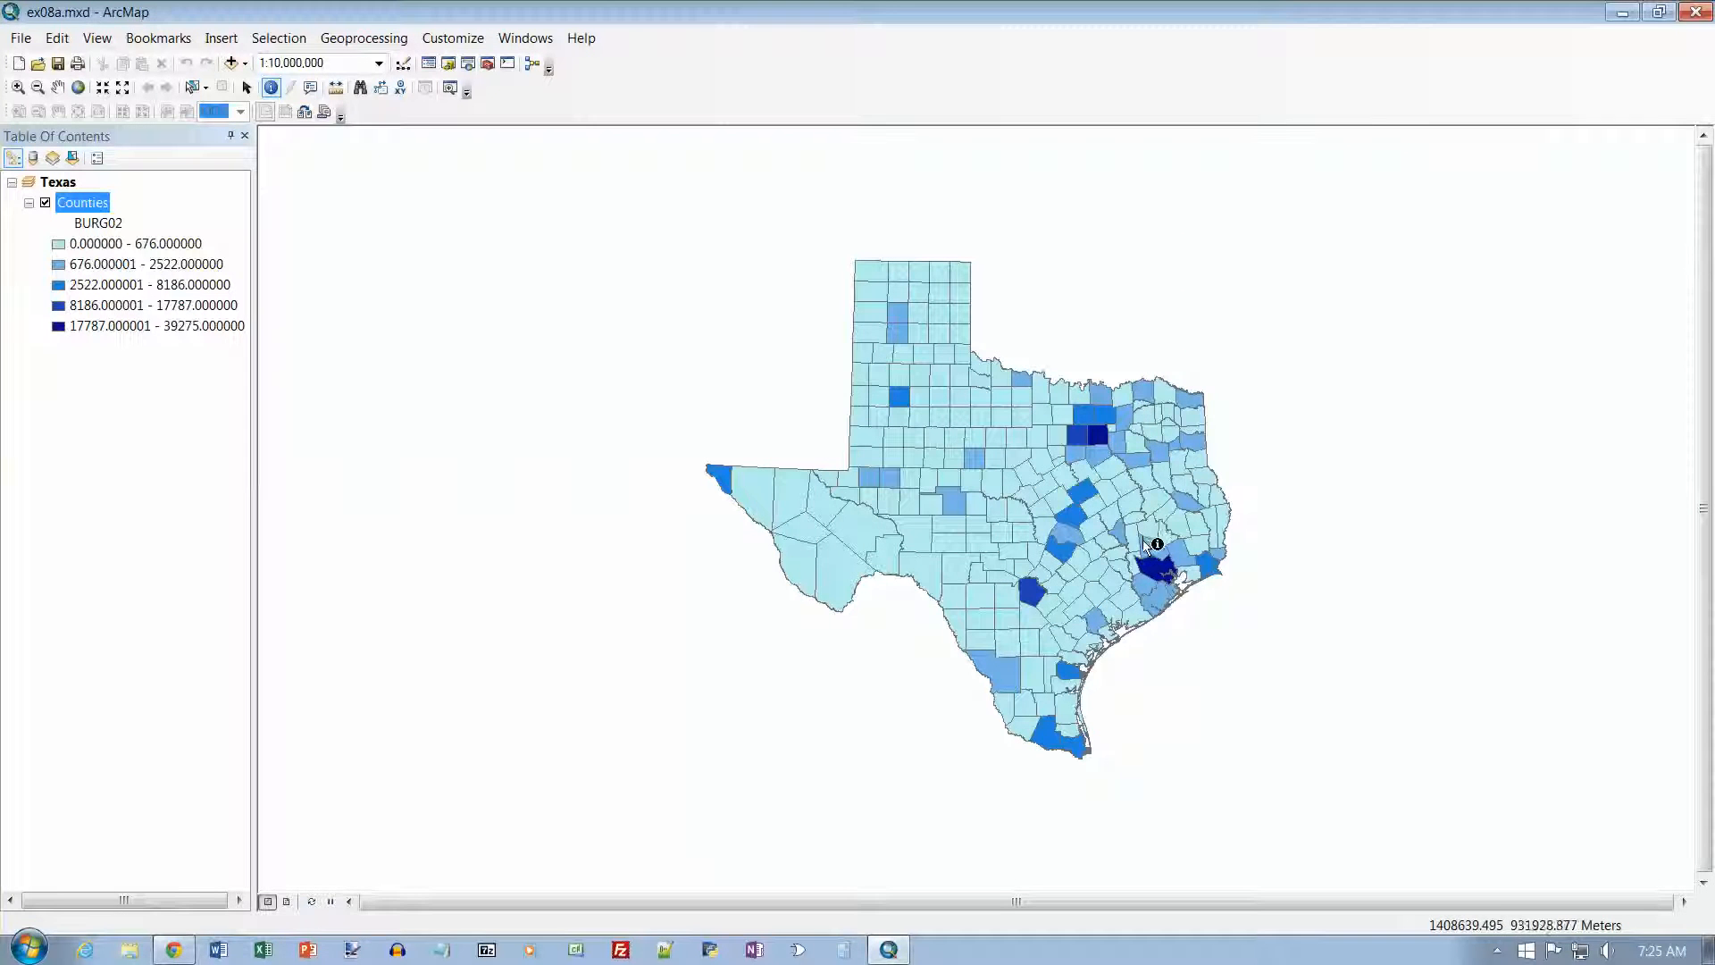
left_click(1153, 568)
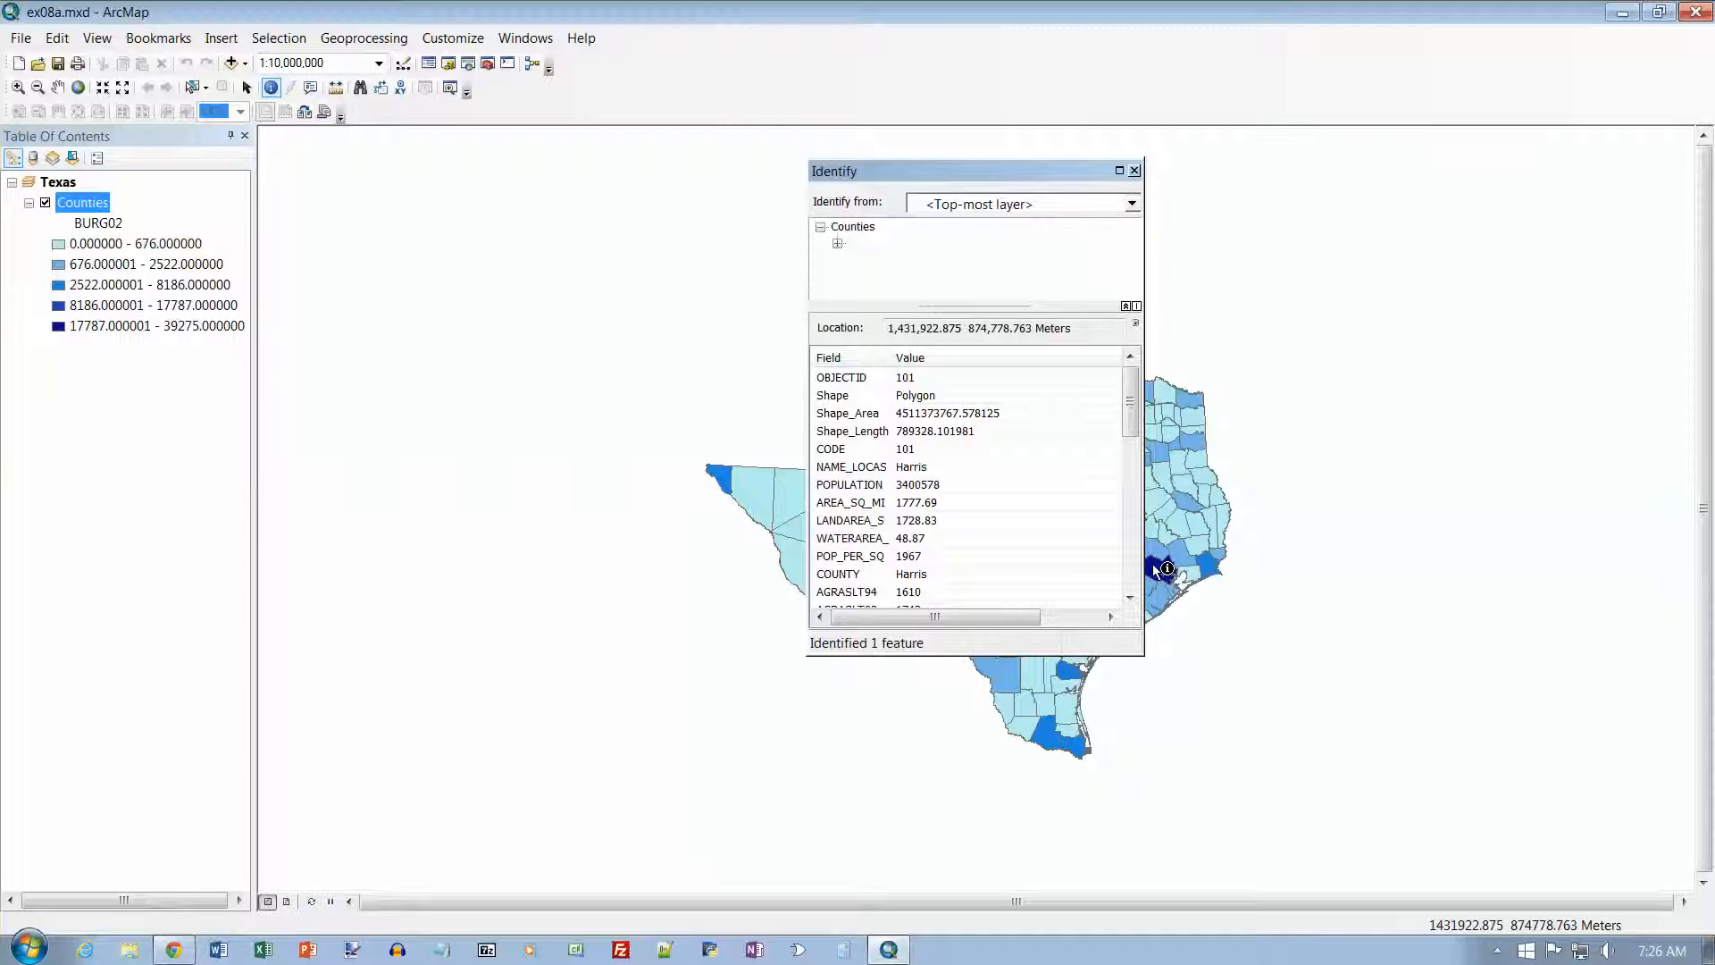
left_click(1135, 170)
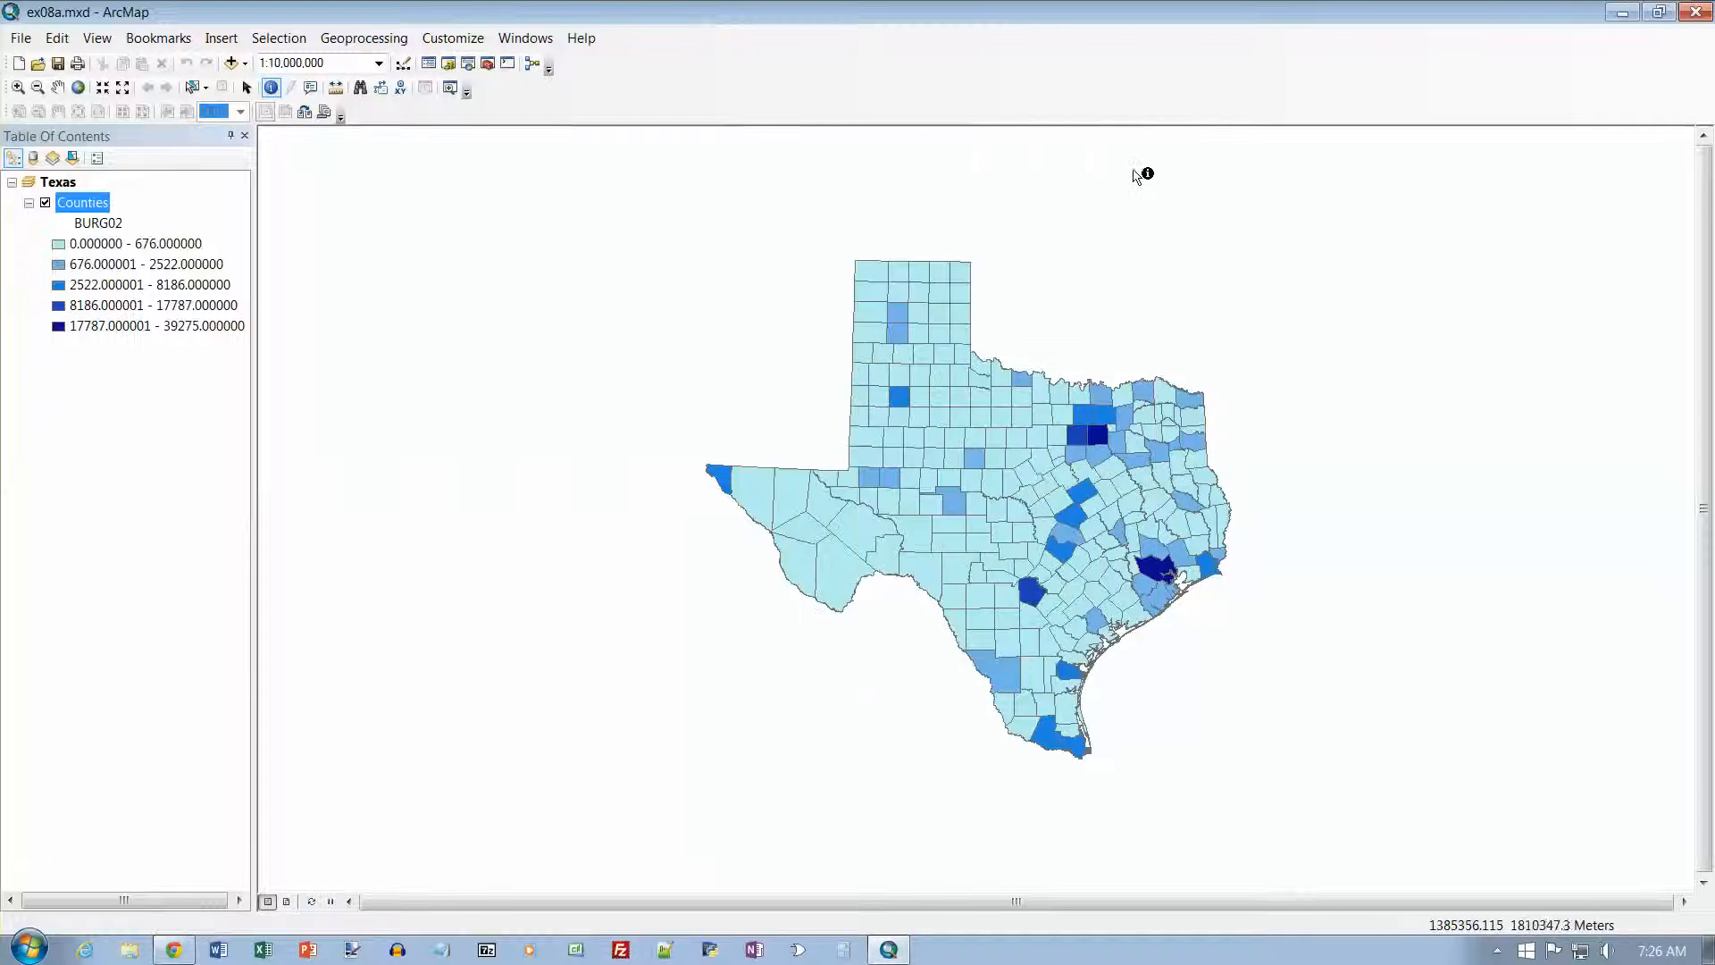
left_click(1035, 593)
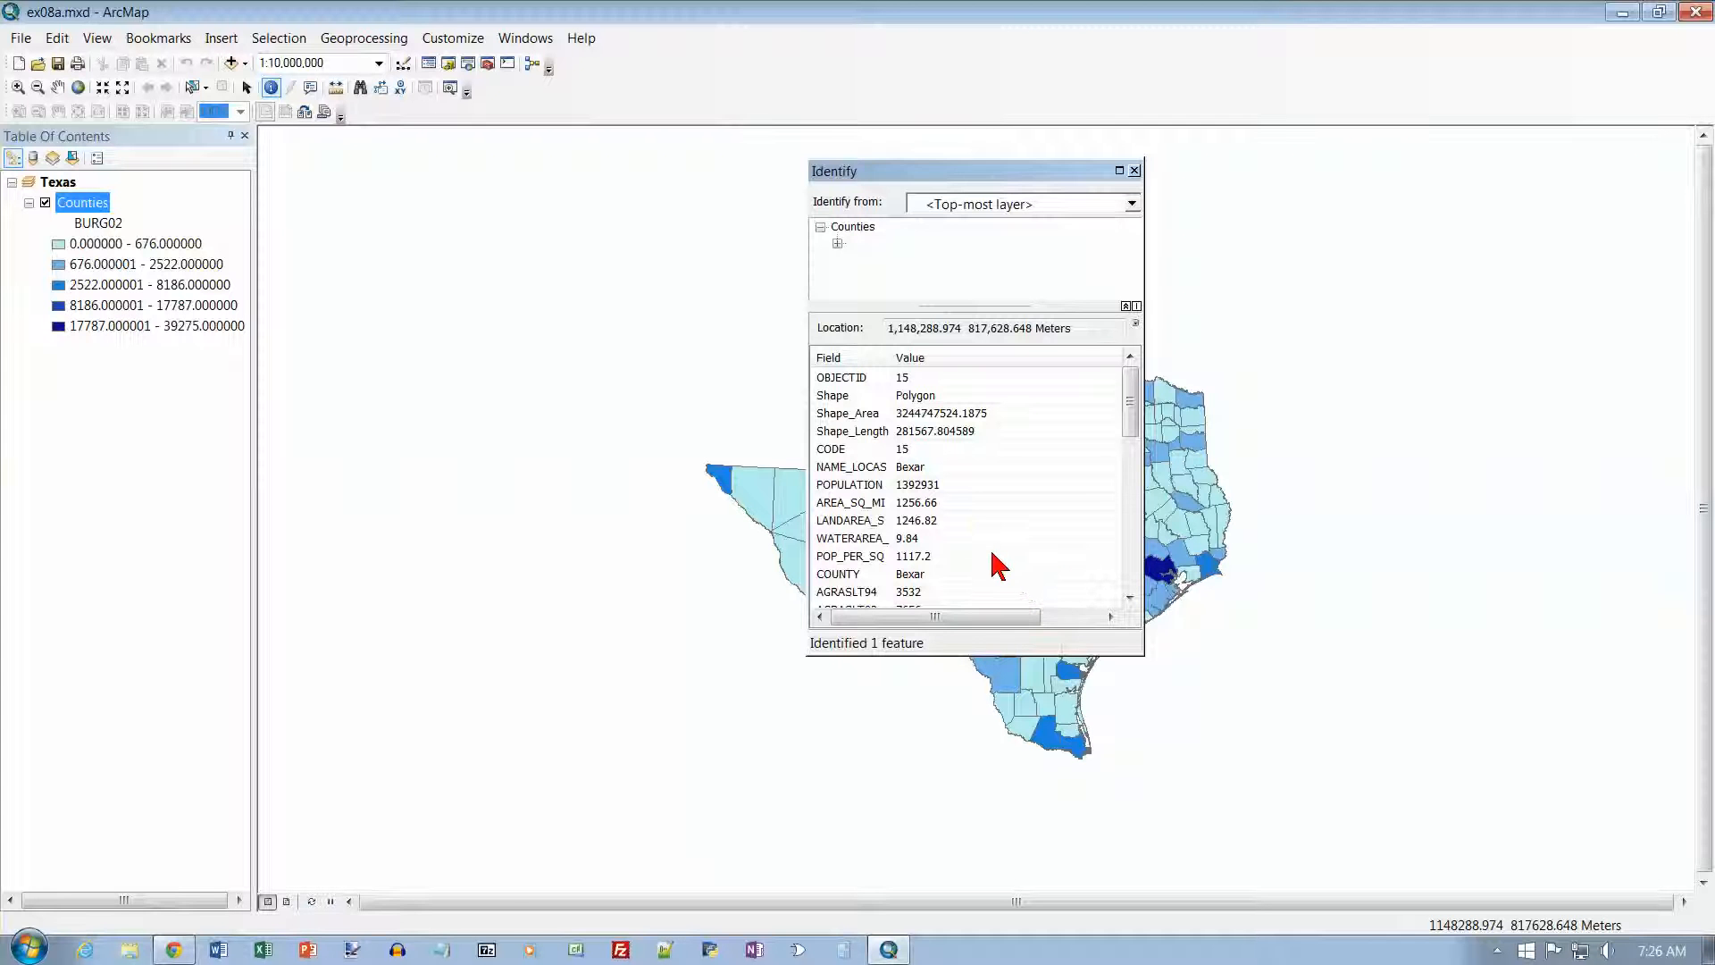
left_click(1134, 170)
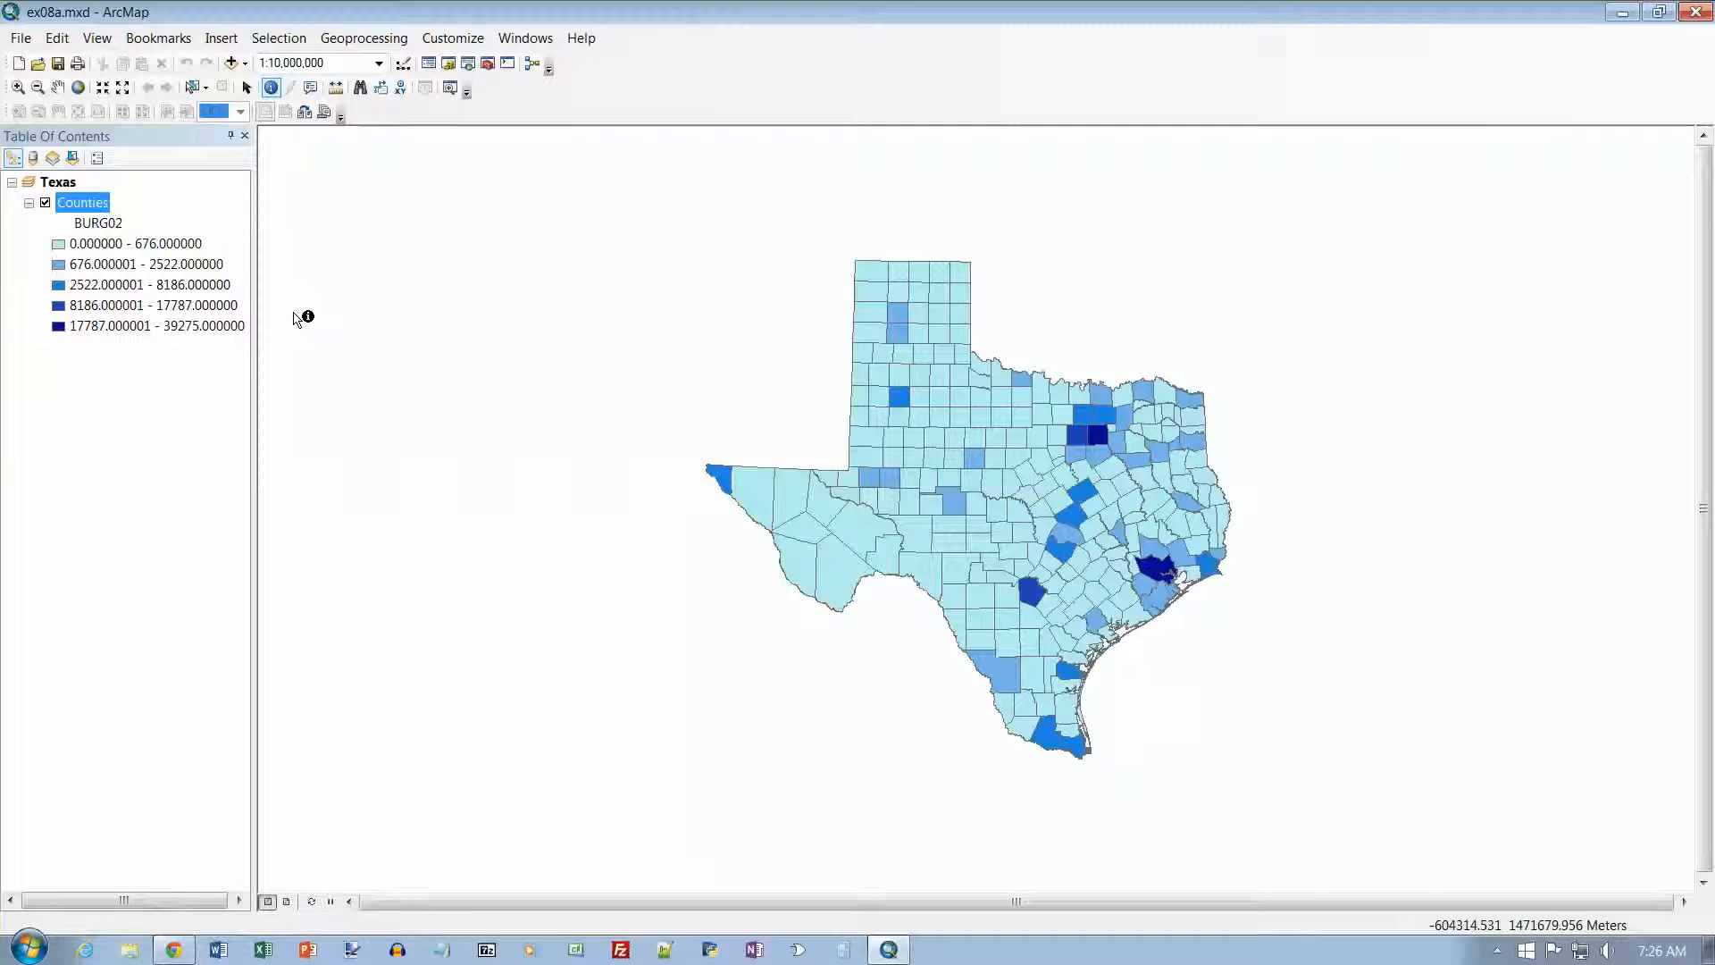
Step: Reduce the Counties layer's BURG02 classification to 3 classes, apply it, and move the properties dialog aside temporarily to inspect the map
double_click(99, 206)
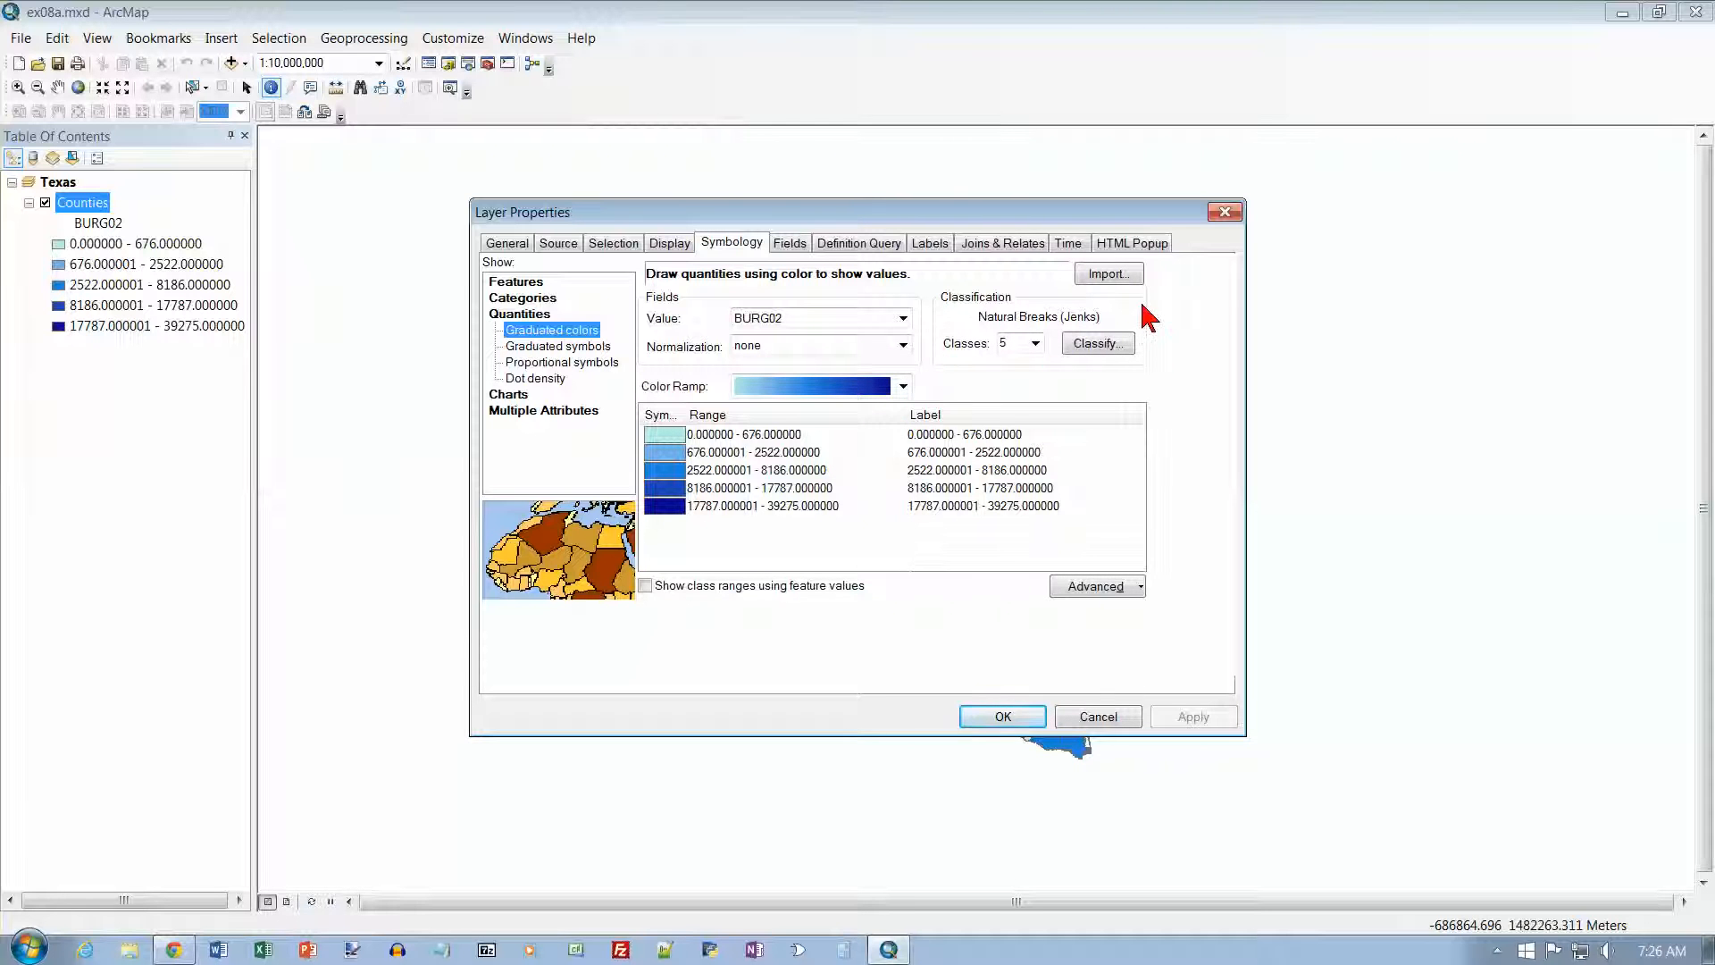
left_click(1034, 345)
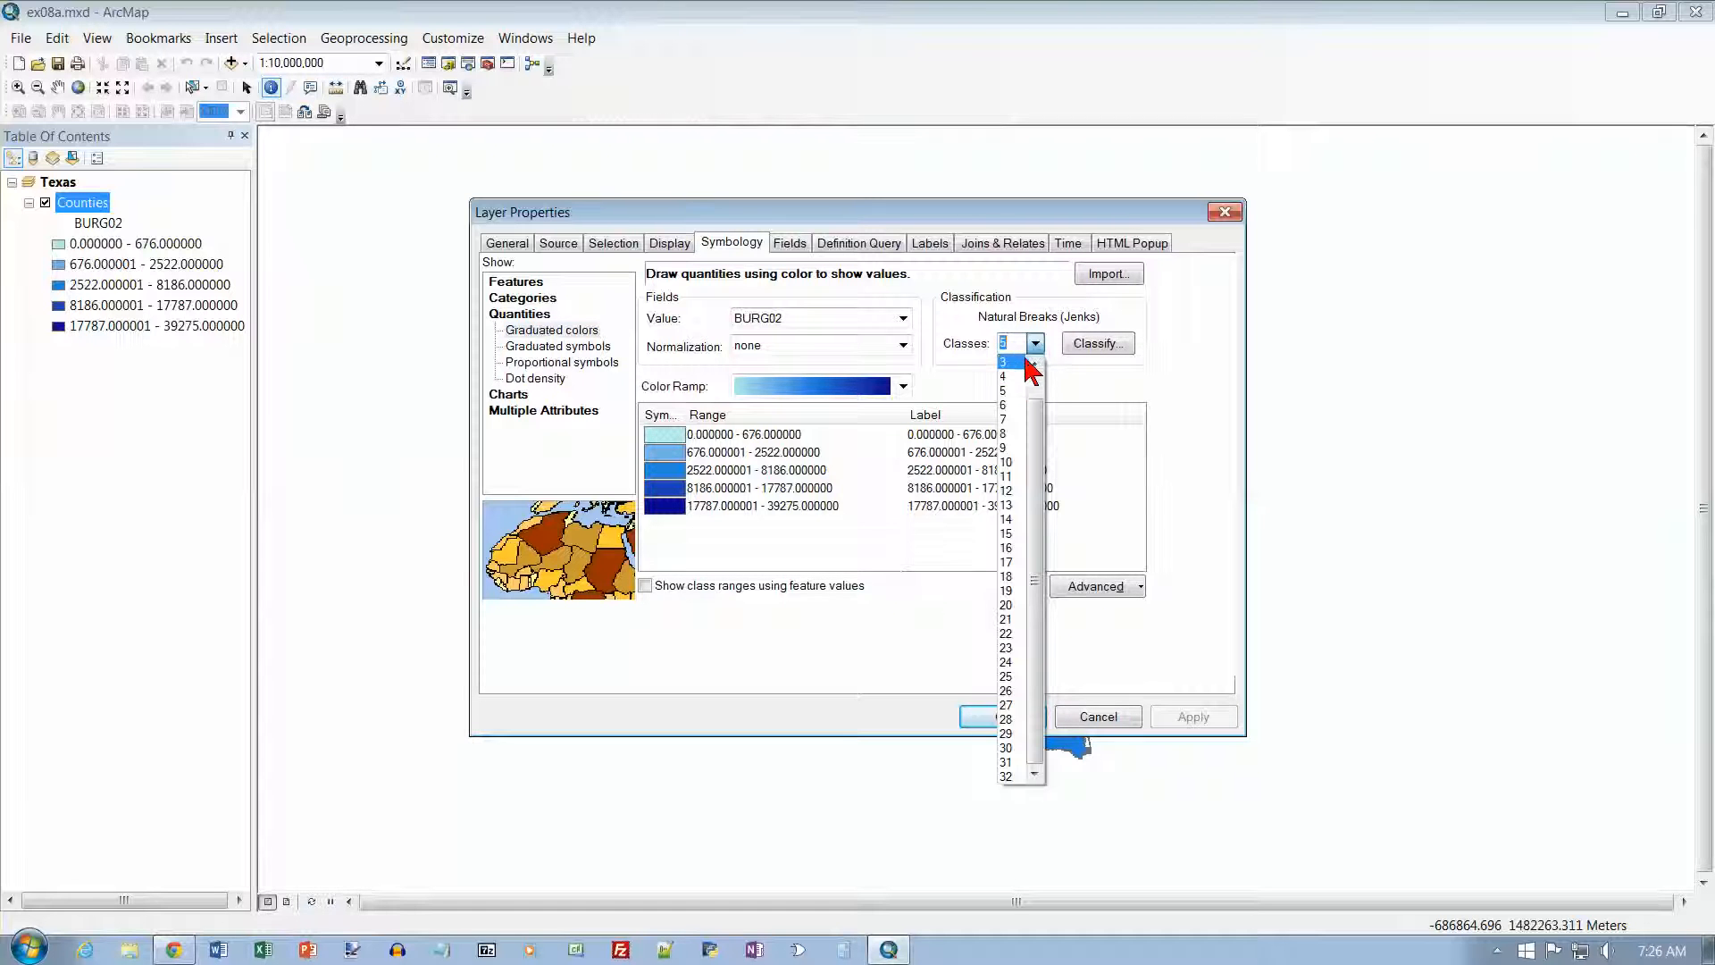
left_click(1017, 364)
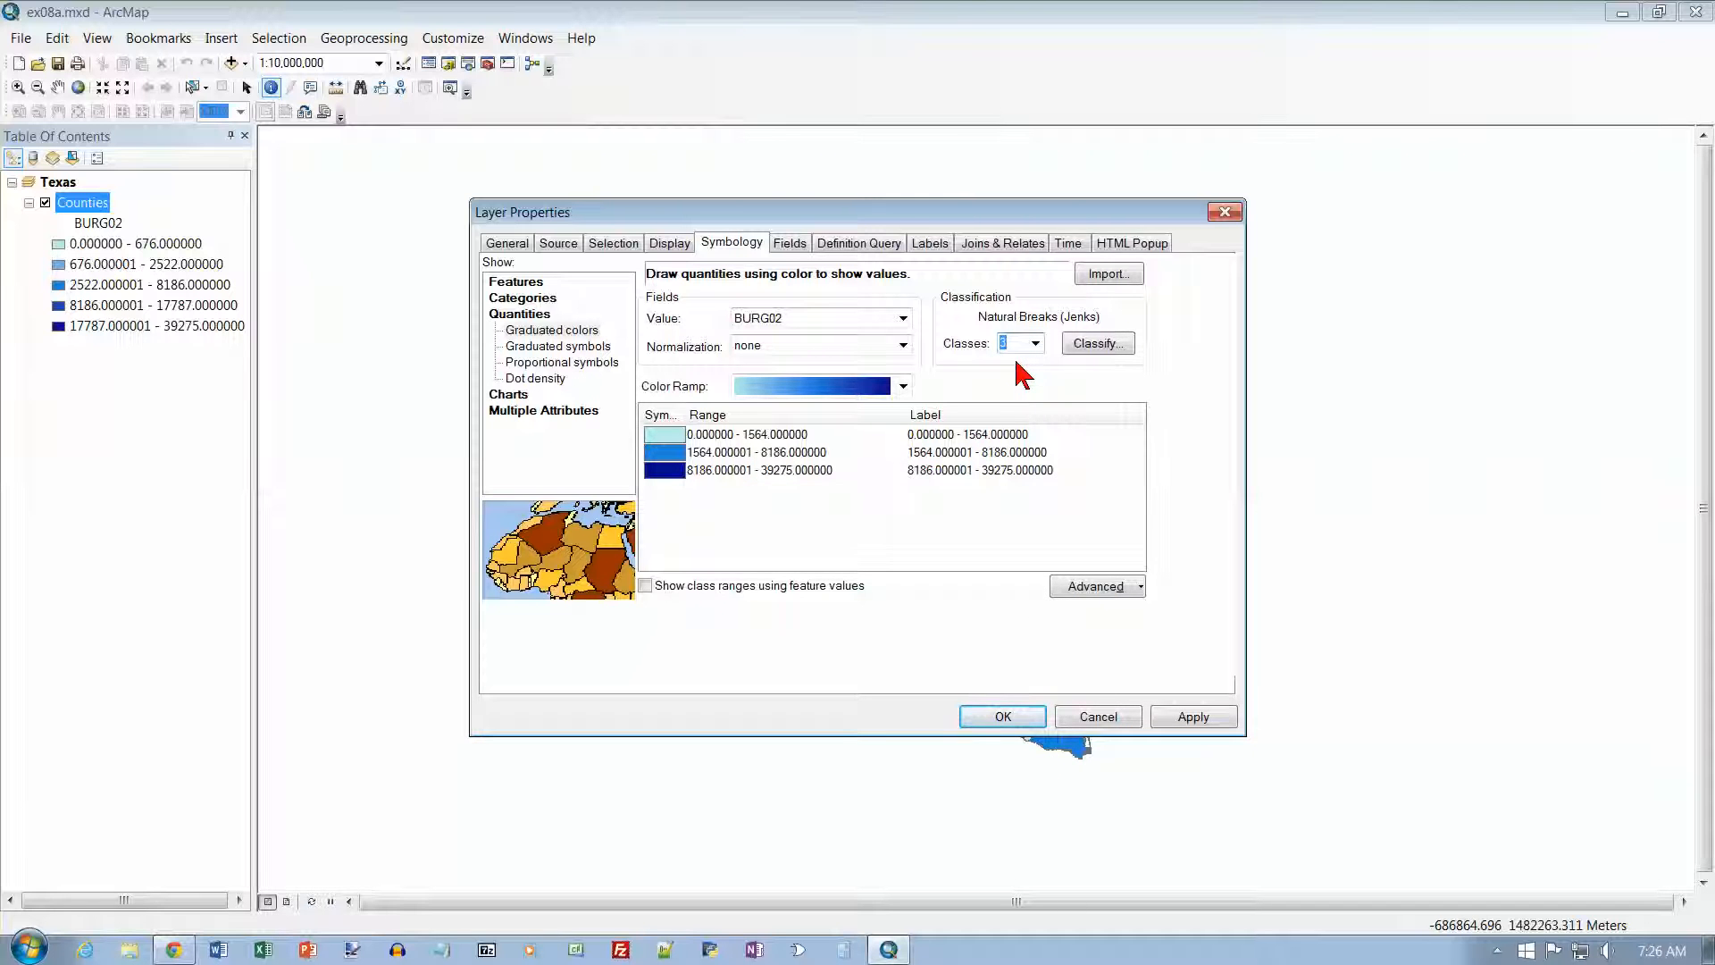
left_click(1216, 720)
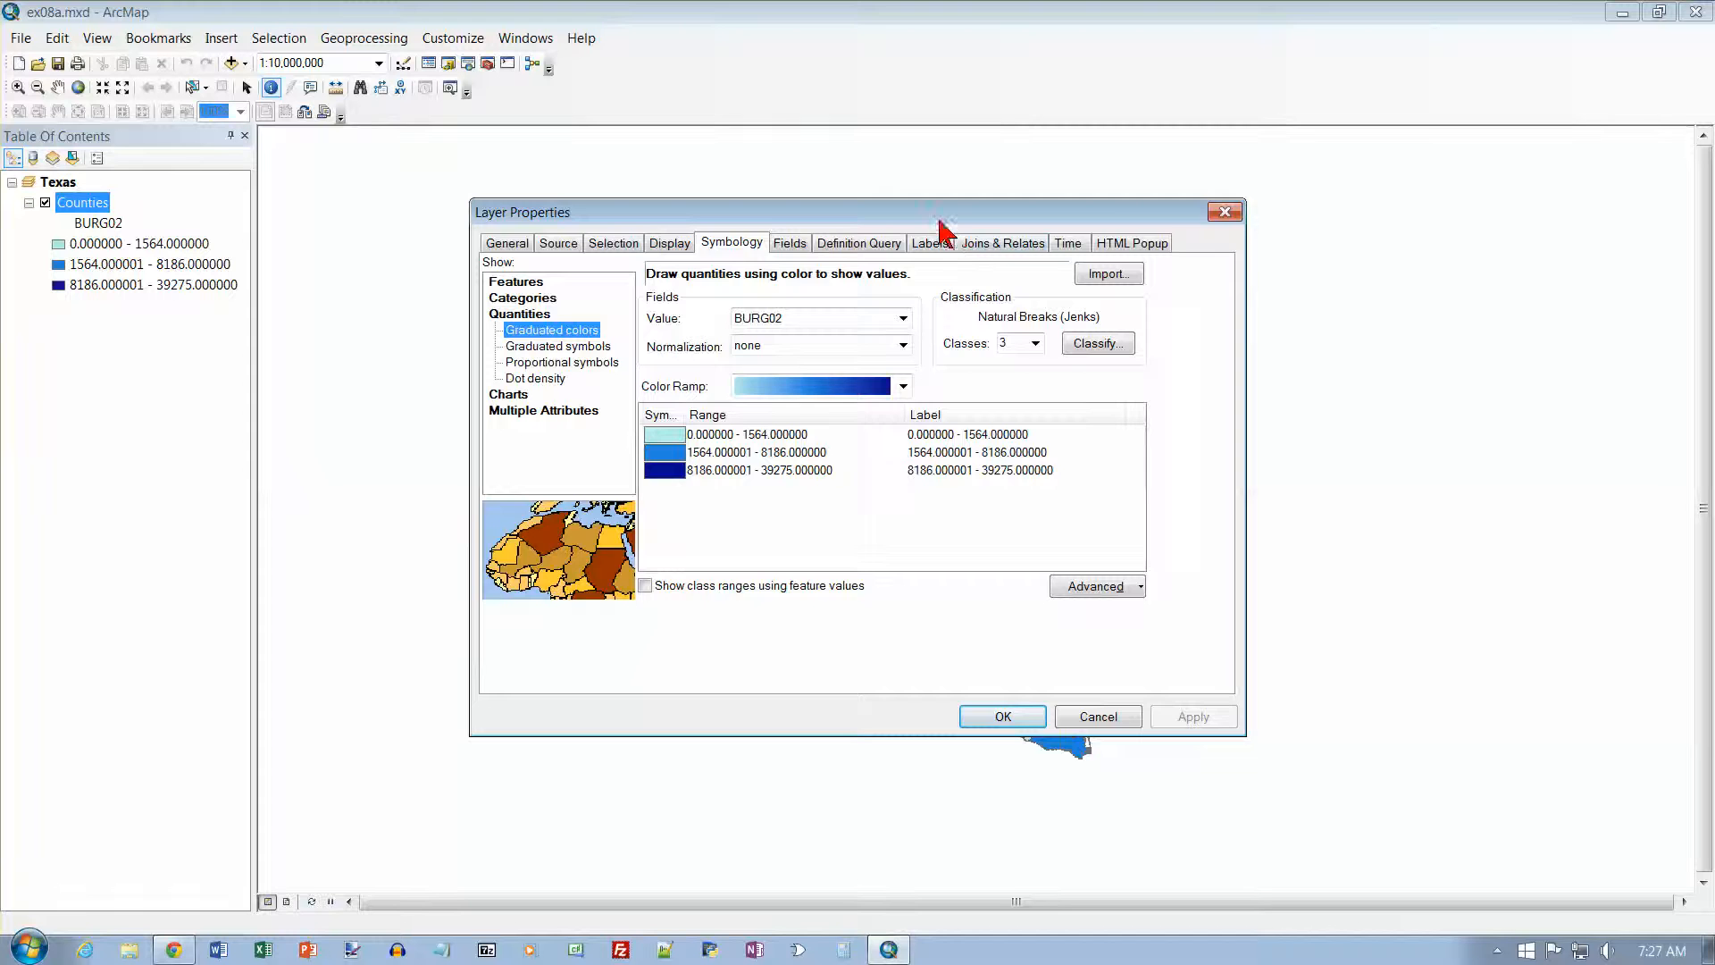
left_click_drag(934, 222, 1706, 243)
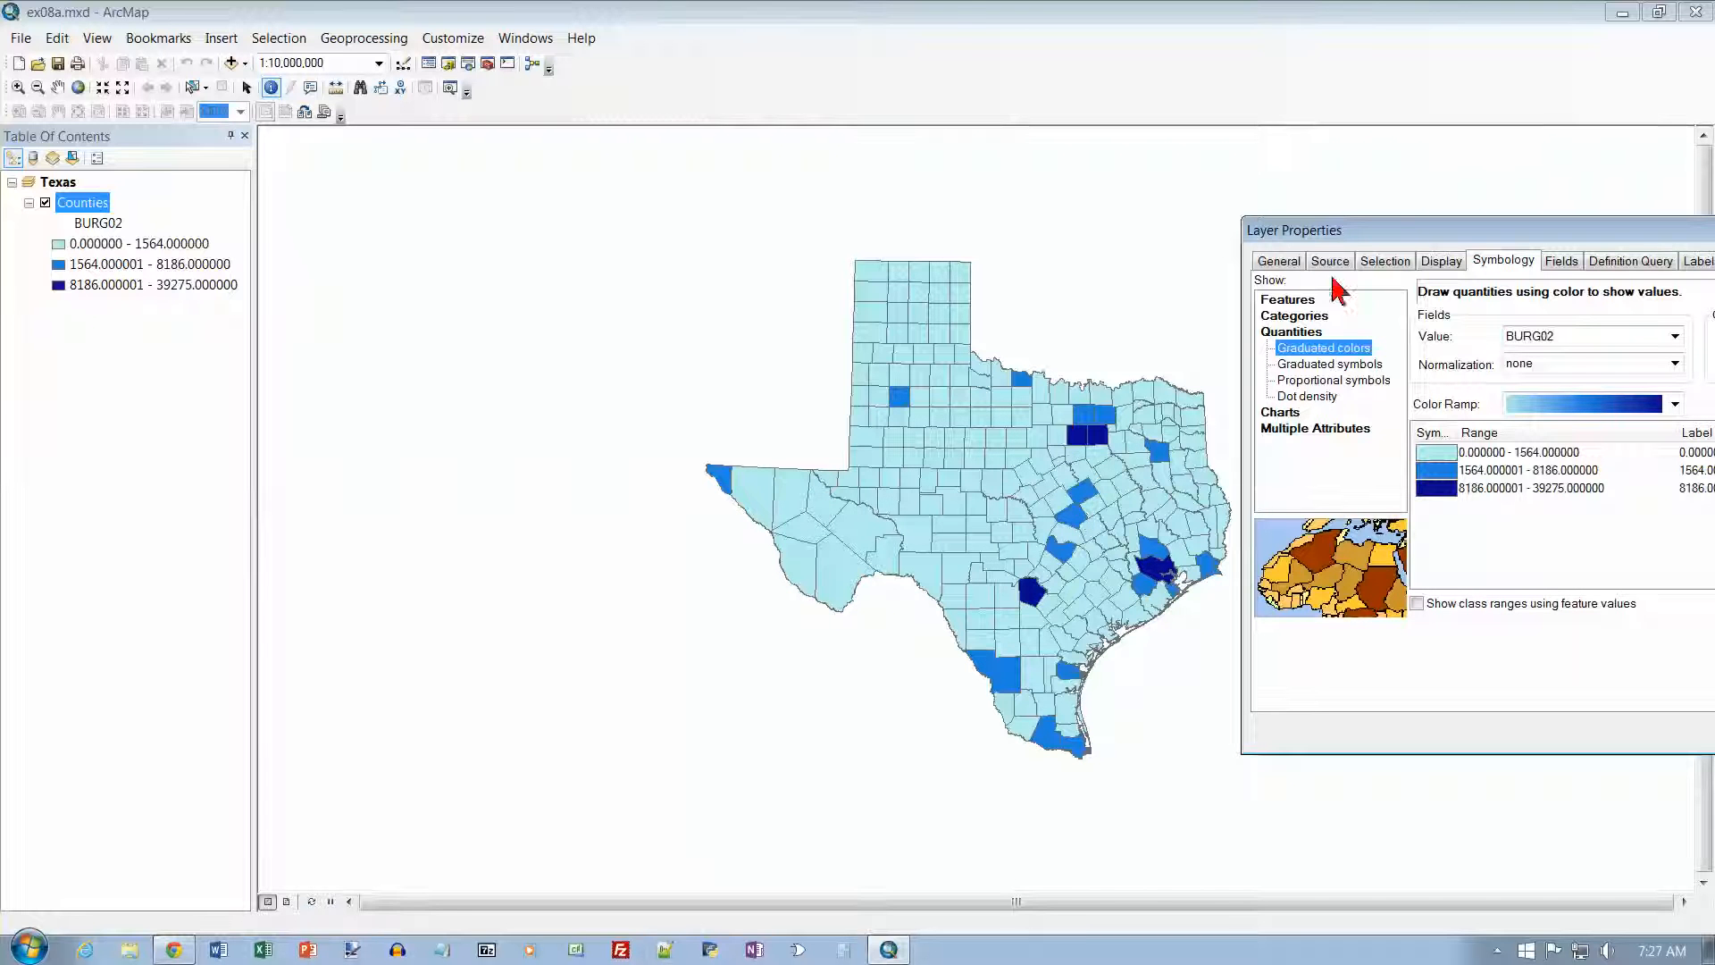
left_click_drag(1398, 229, 688, 177)
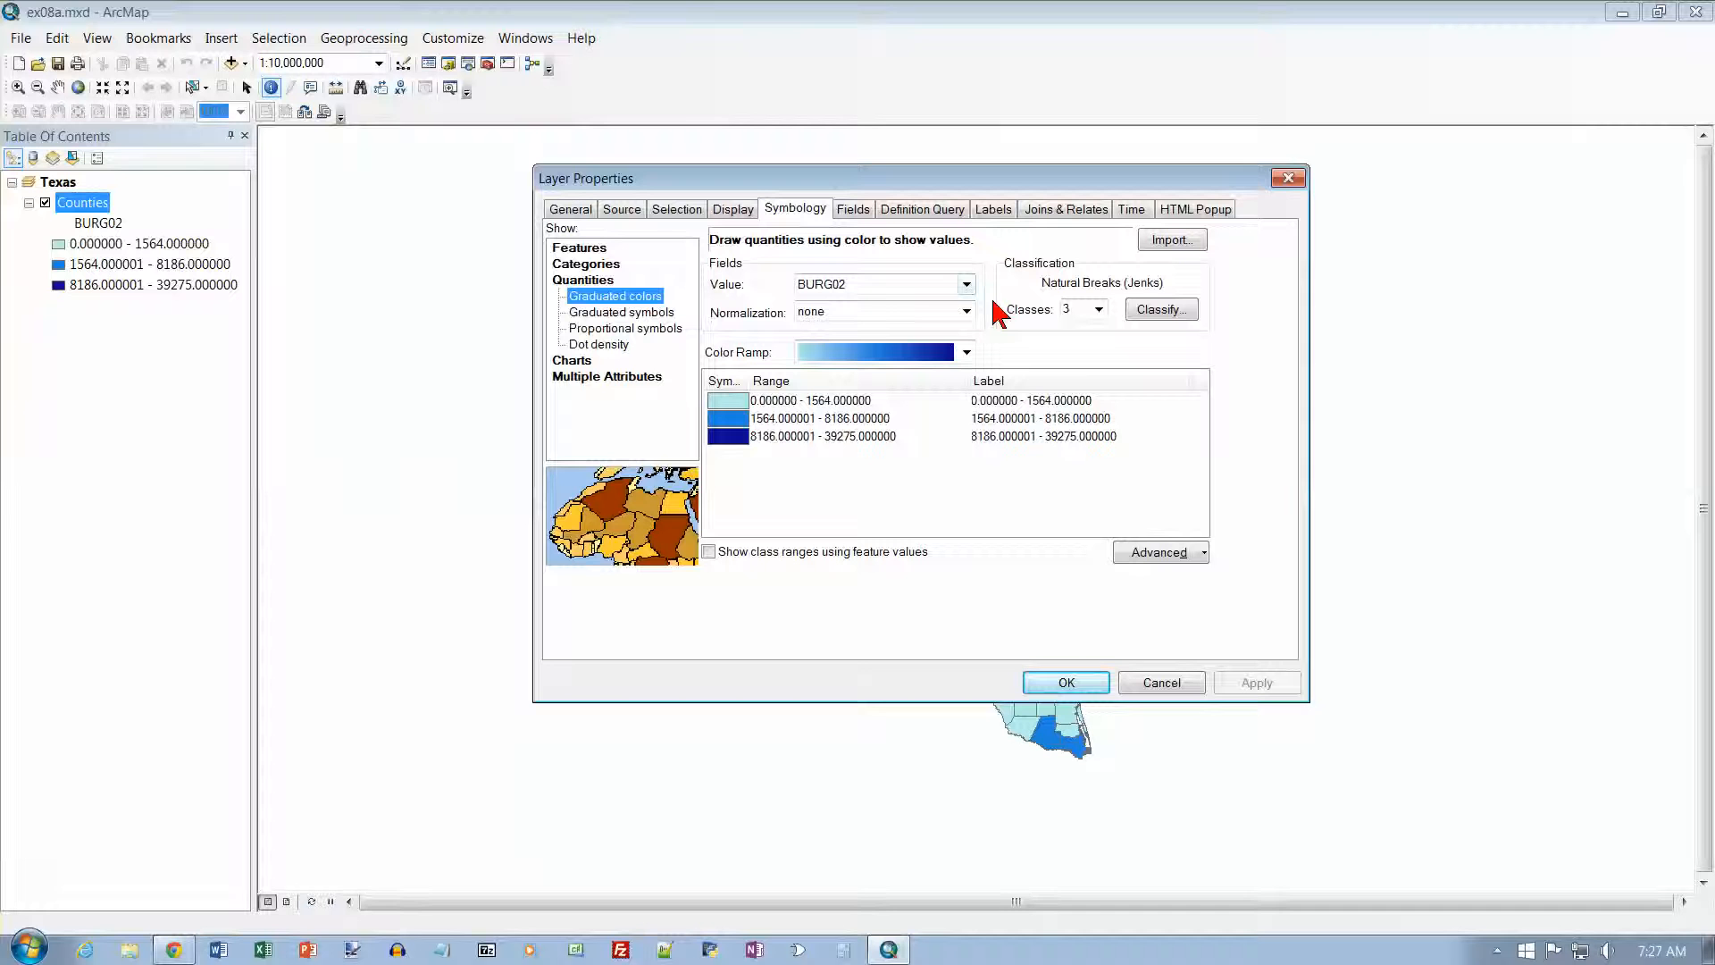
Step: Open the BURG02 classification settings, view the available methods, and examine how many counties fall in each of the three break-value classes
left_click(1154, 312)
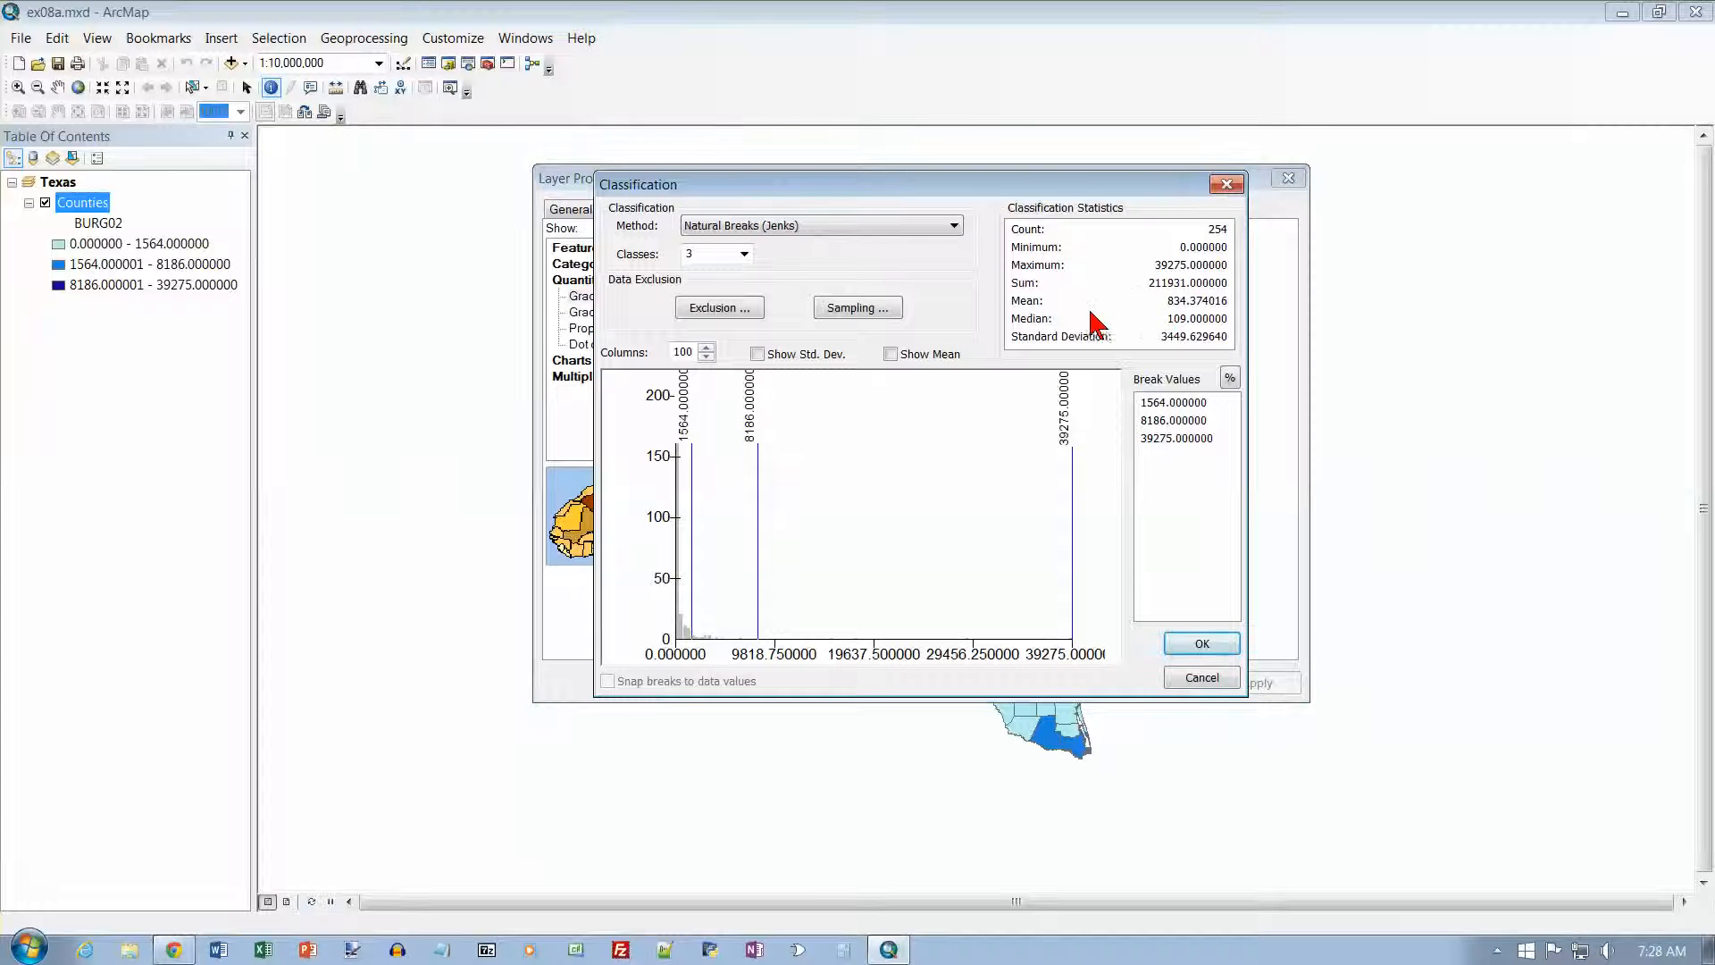
left_click(955, 226)
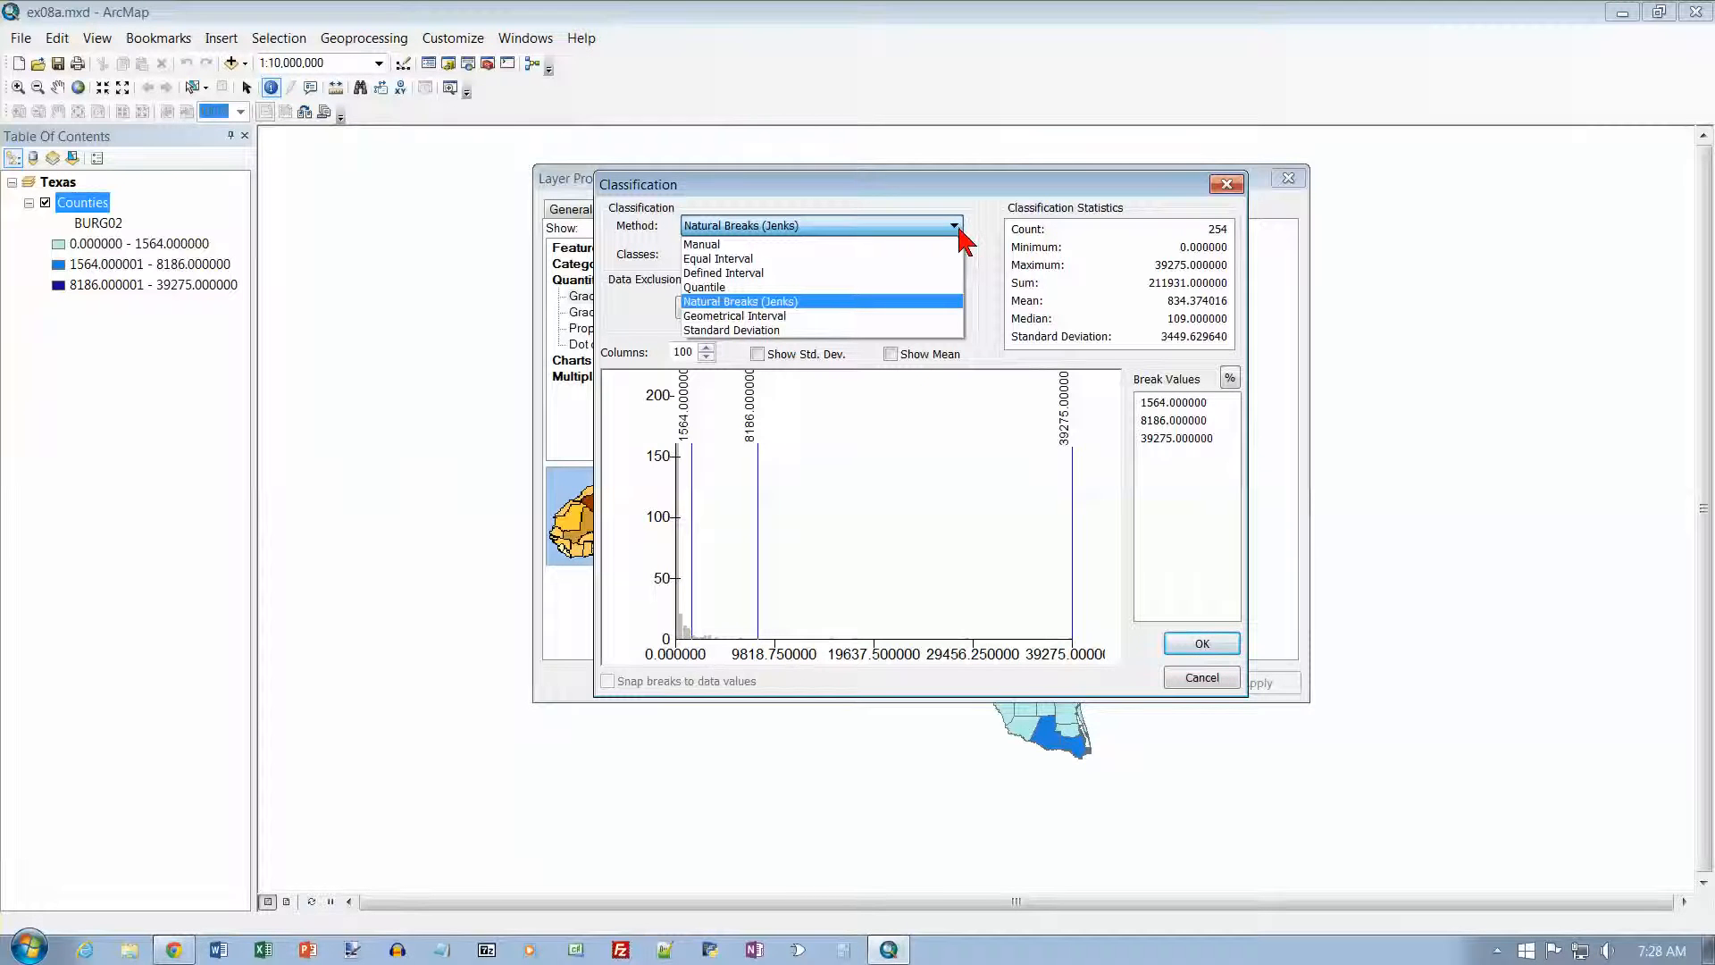
left_click(1157, 414)
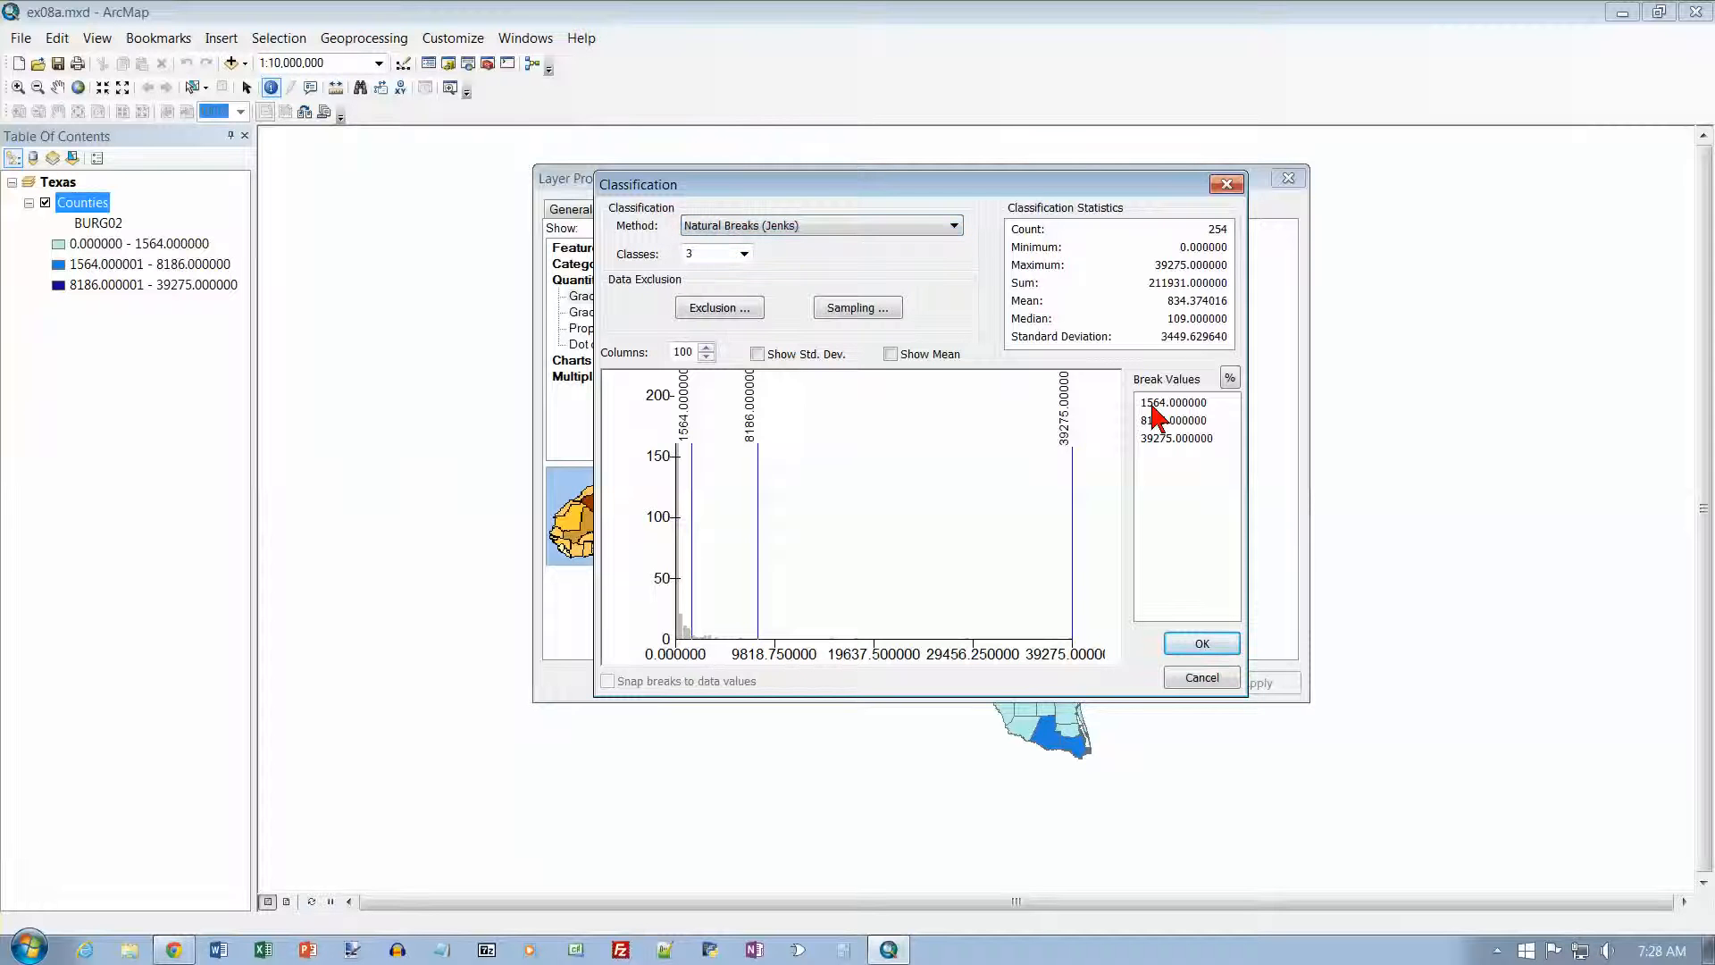
left_click(1157, 406)
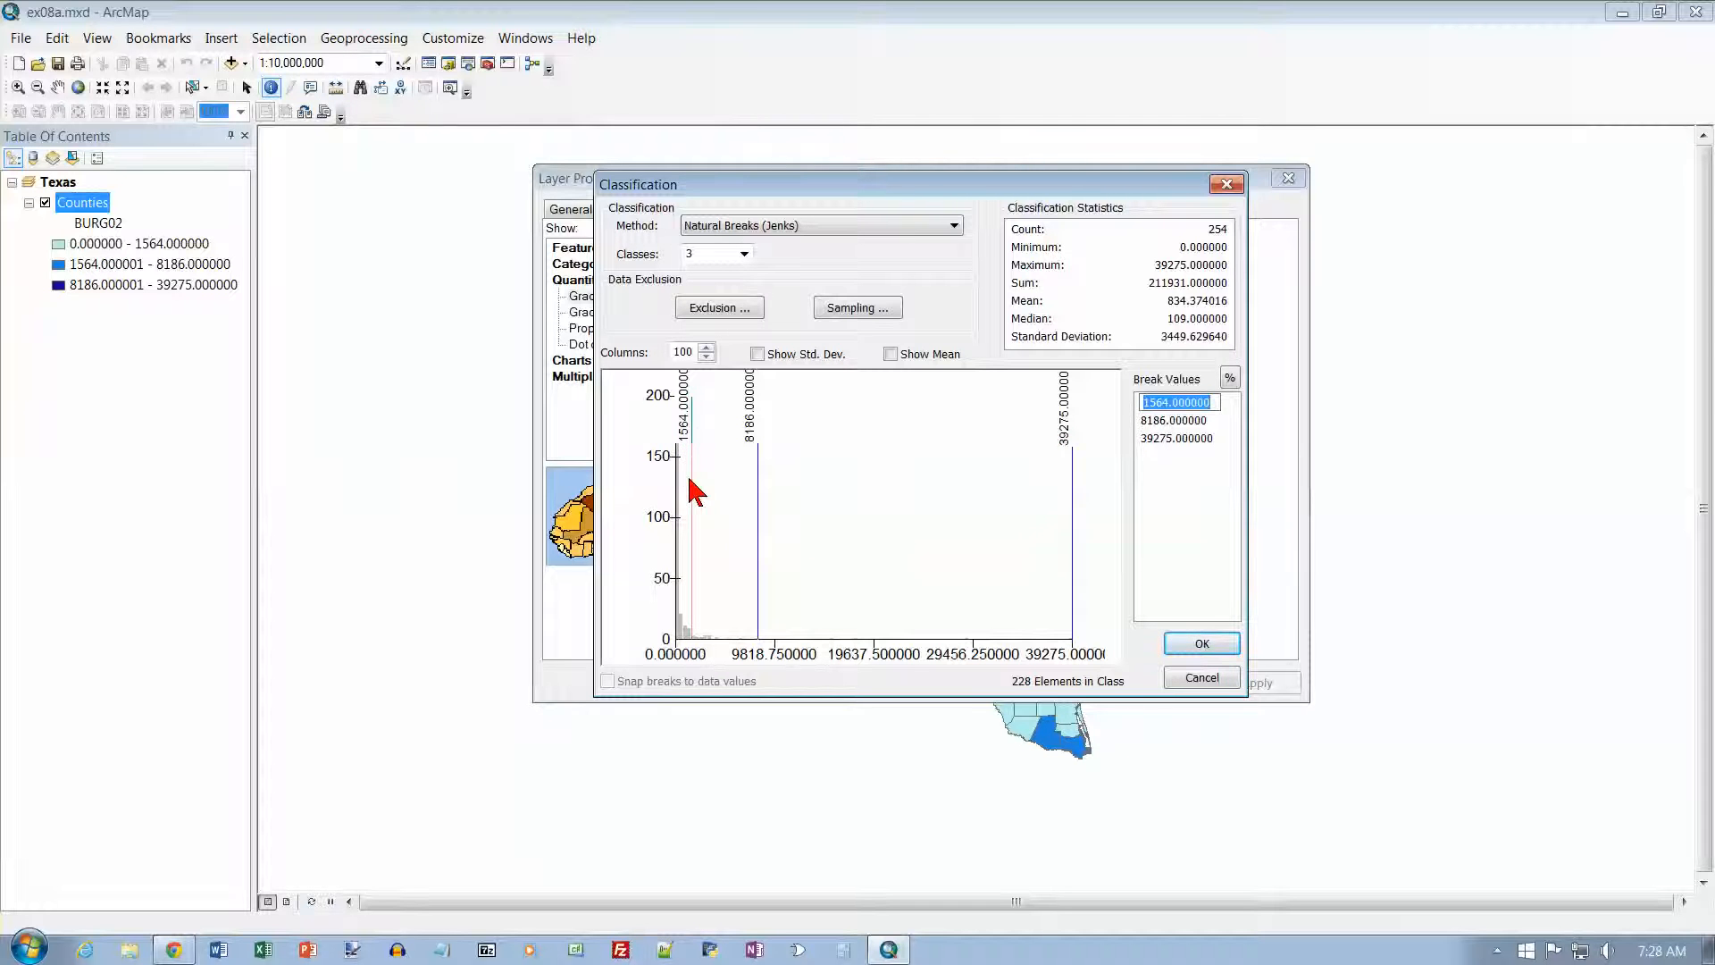
left_click(1154, 422)
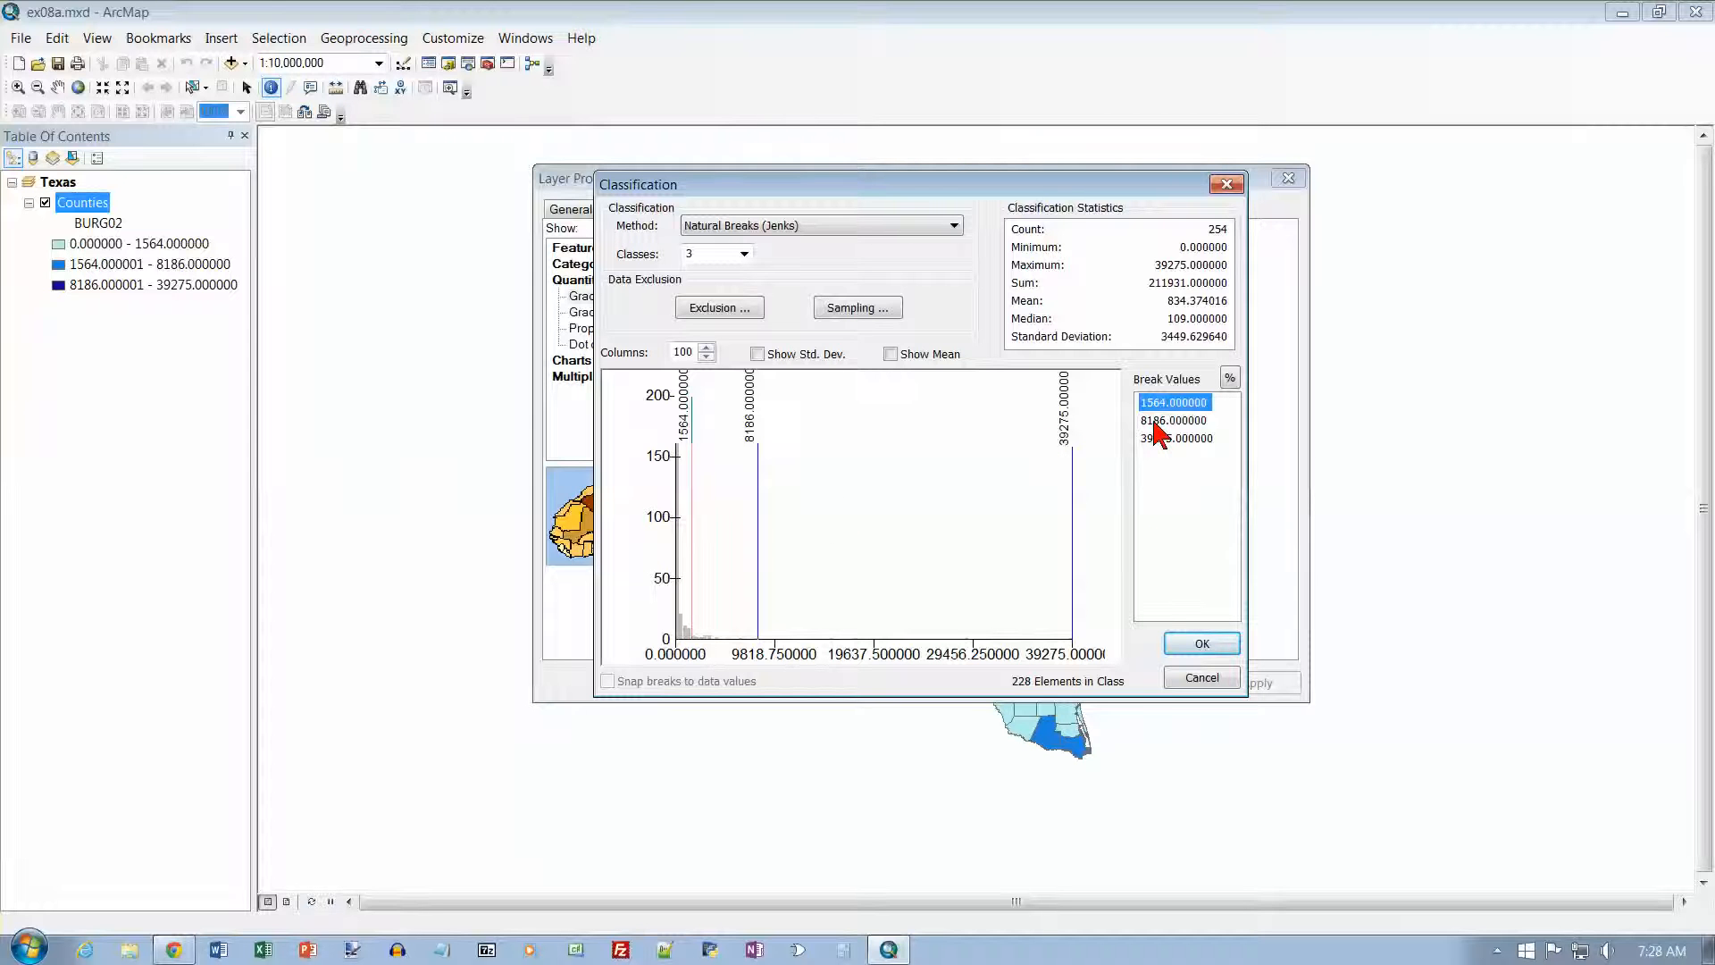
left_click(1154, 423)
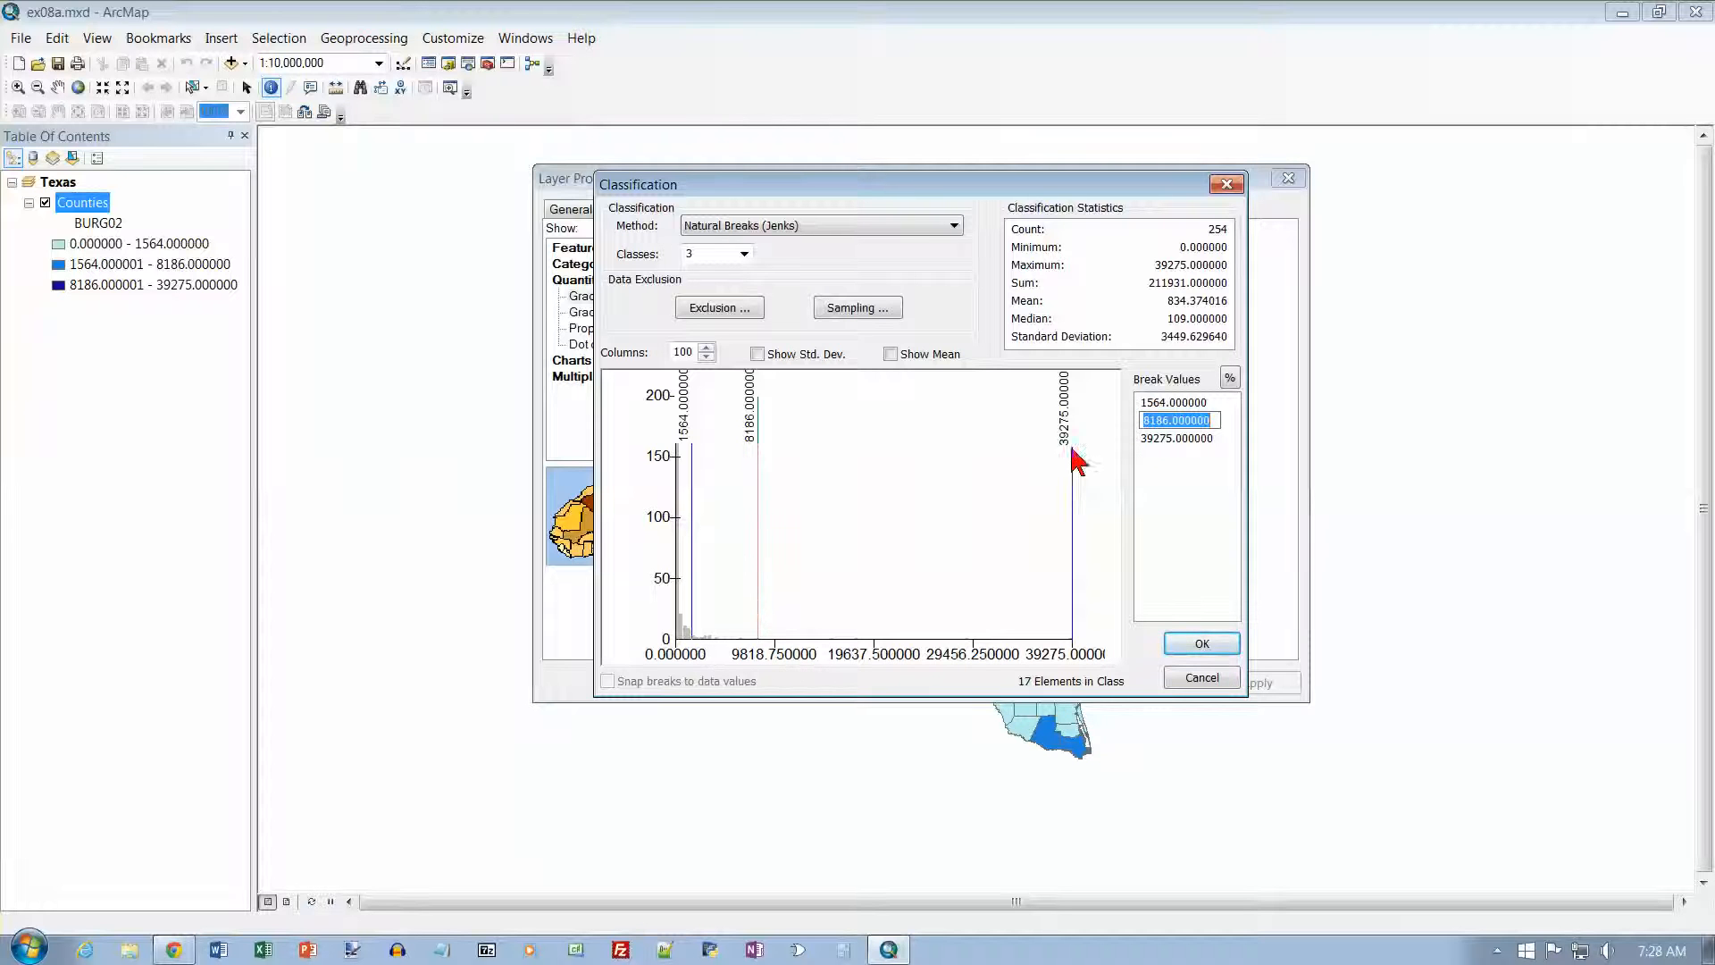
left_click(1151, 437)
left_click(1153, 440)
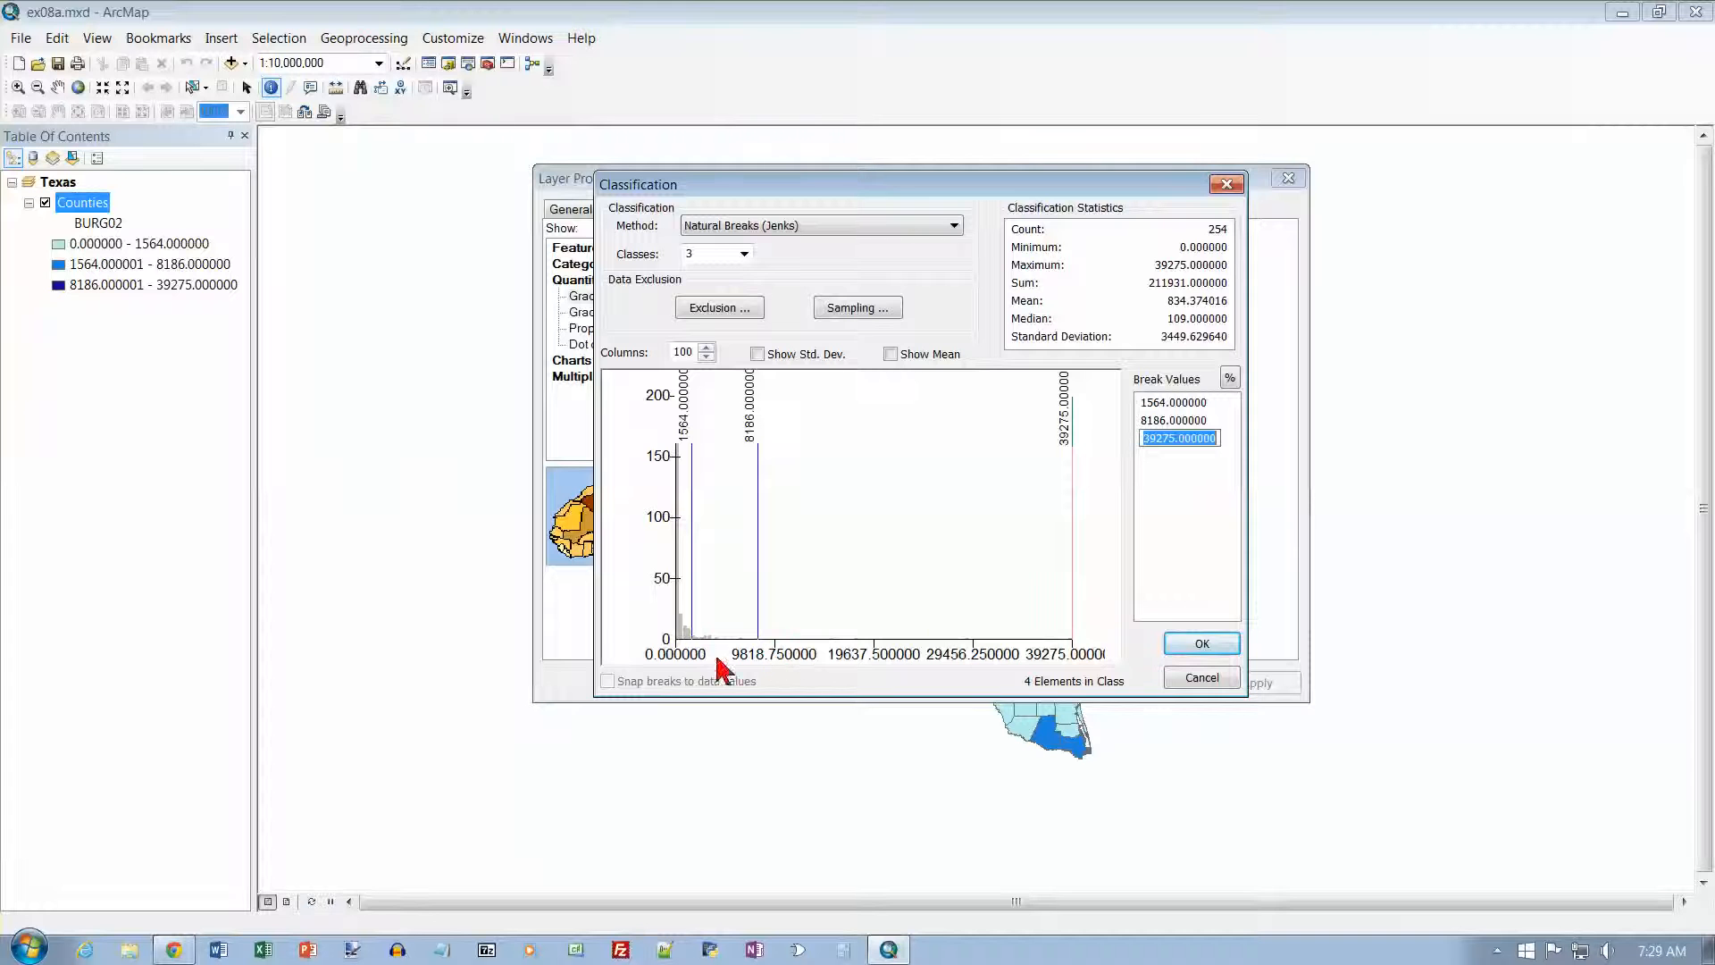
Step: Zoom in twice on the low-value end of the classification histogram and set its number of columns to 25
left_click(680, 632)
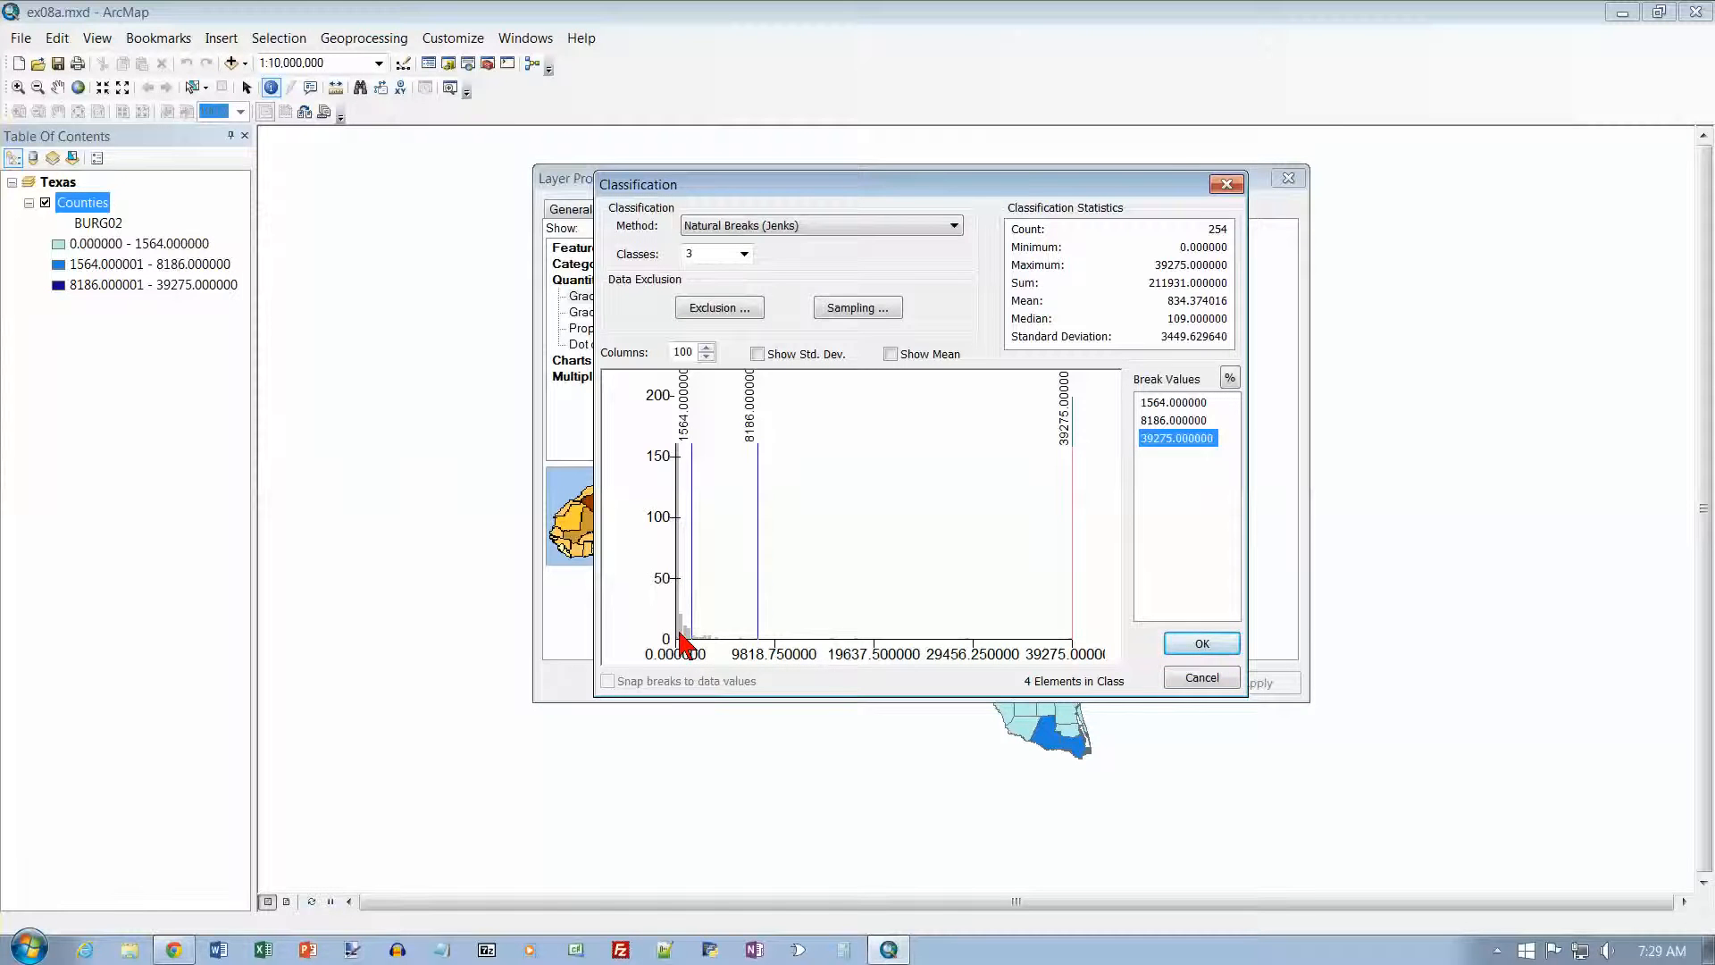
right_click(682, 636)
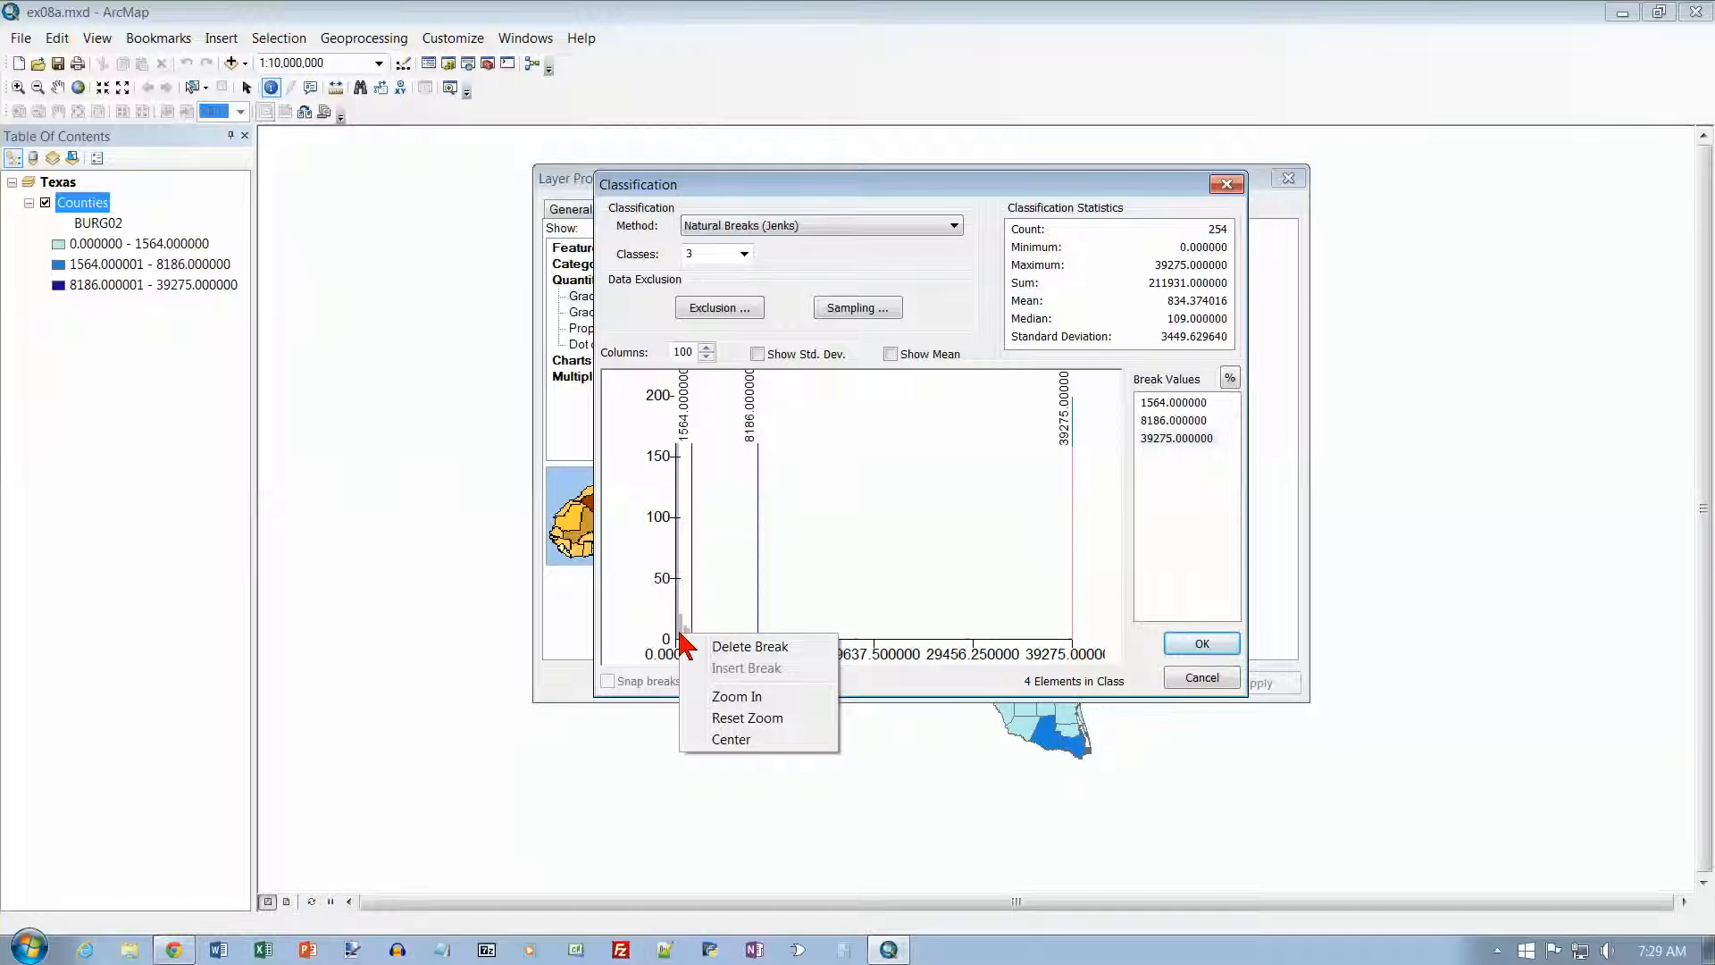
left_click(728, 698)
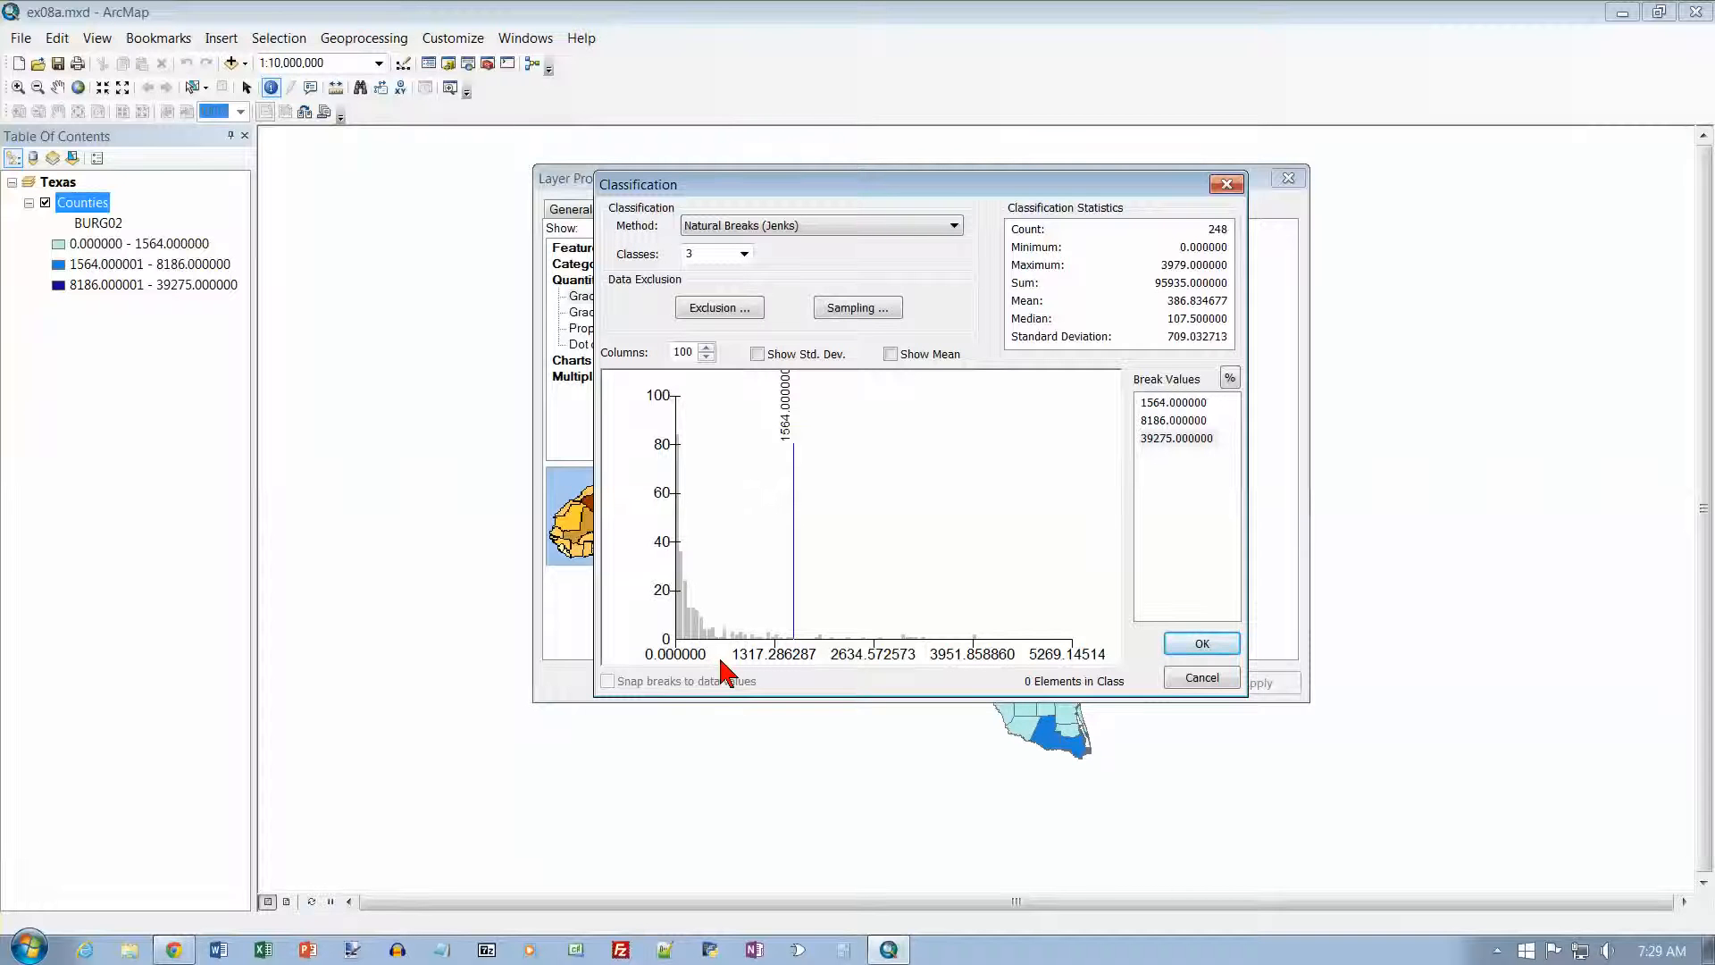
right_click(685, 635)
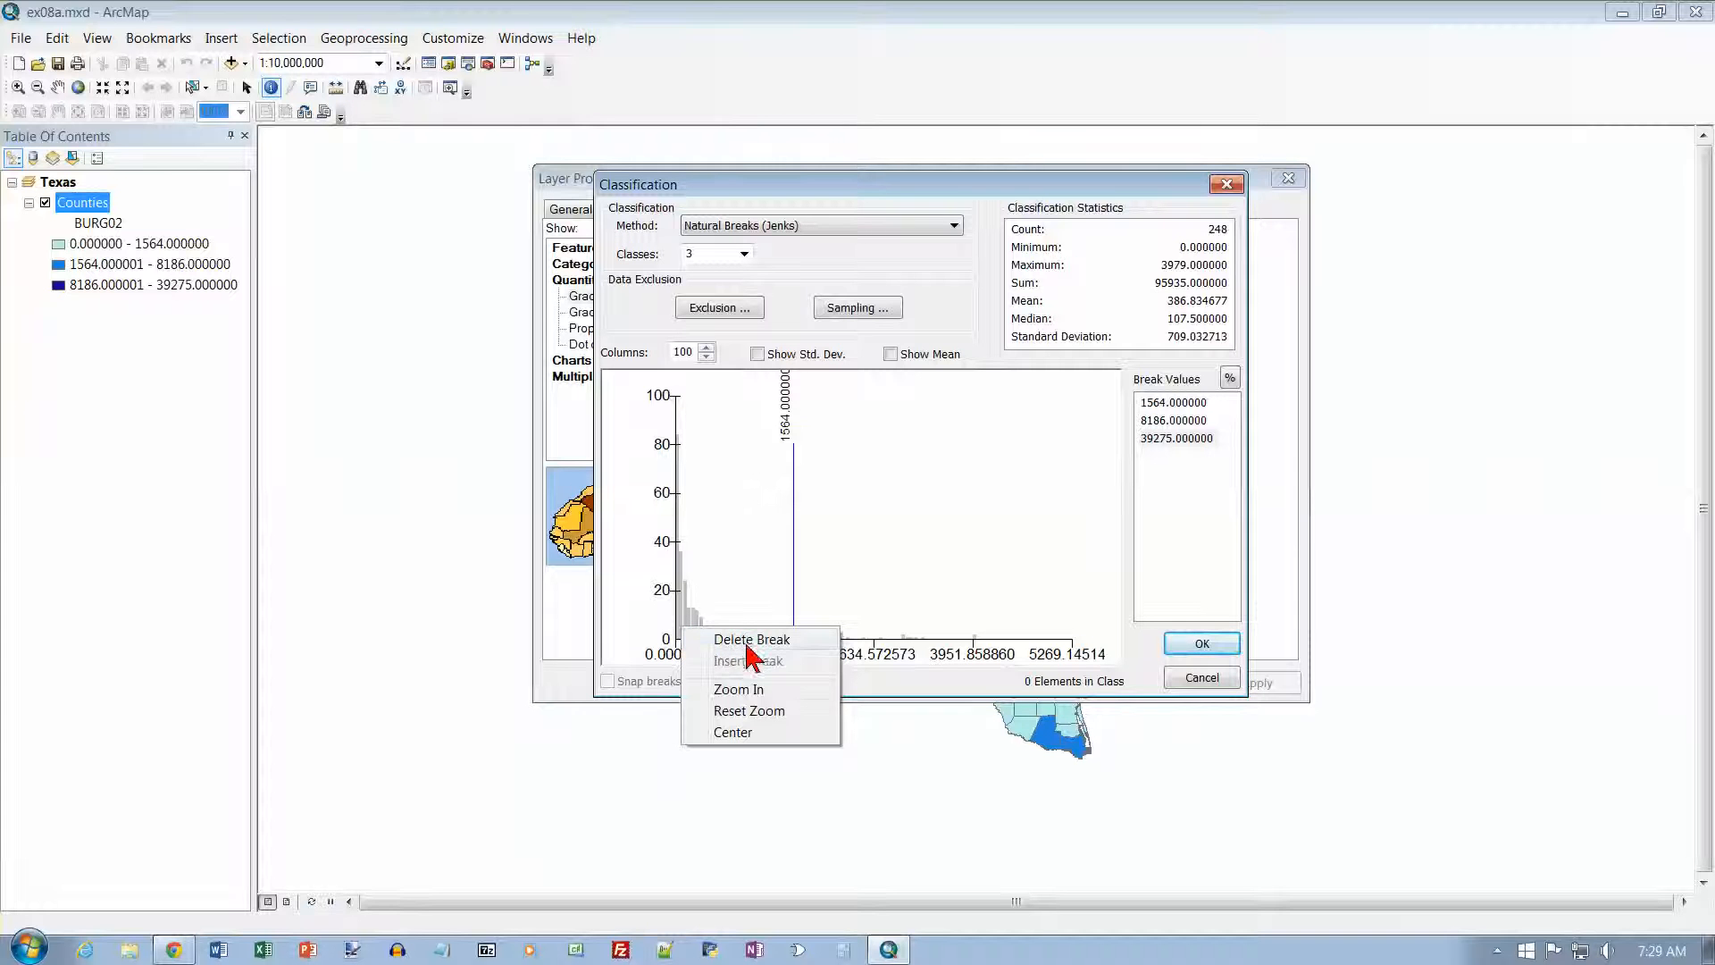
left_click(755, 693)
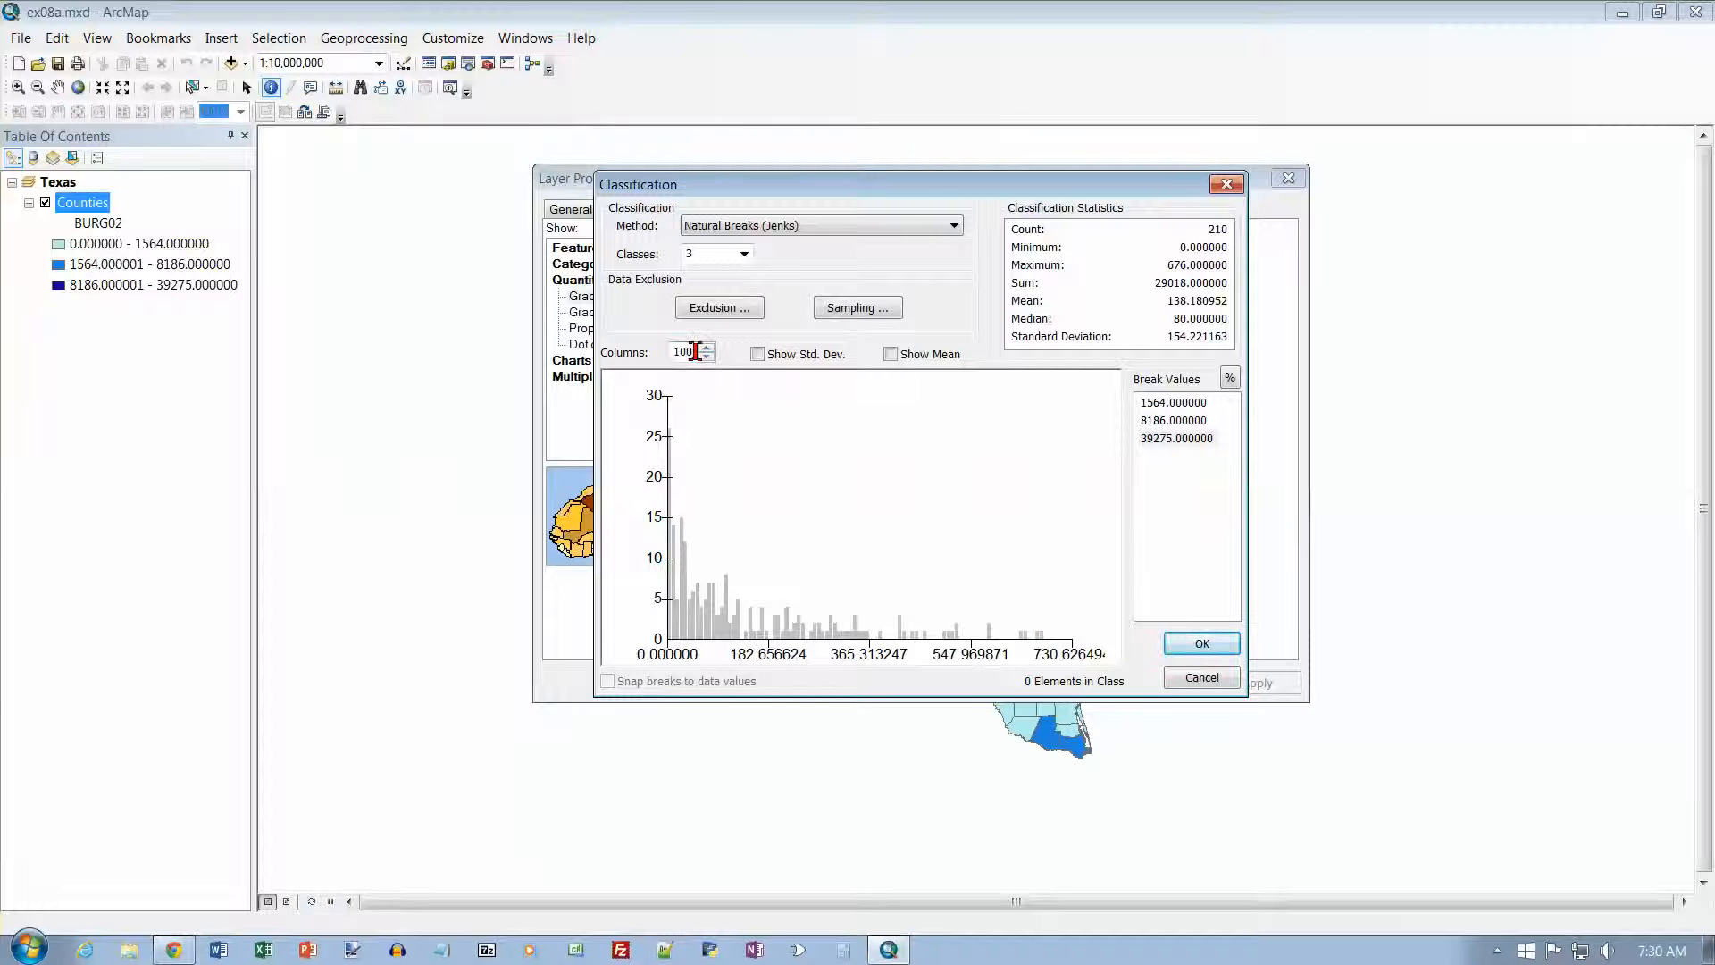
type("25")
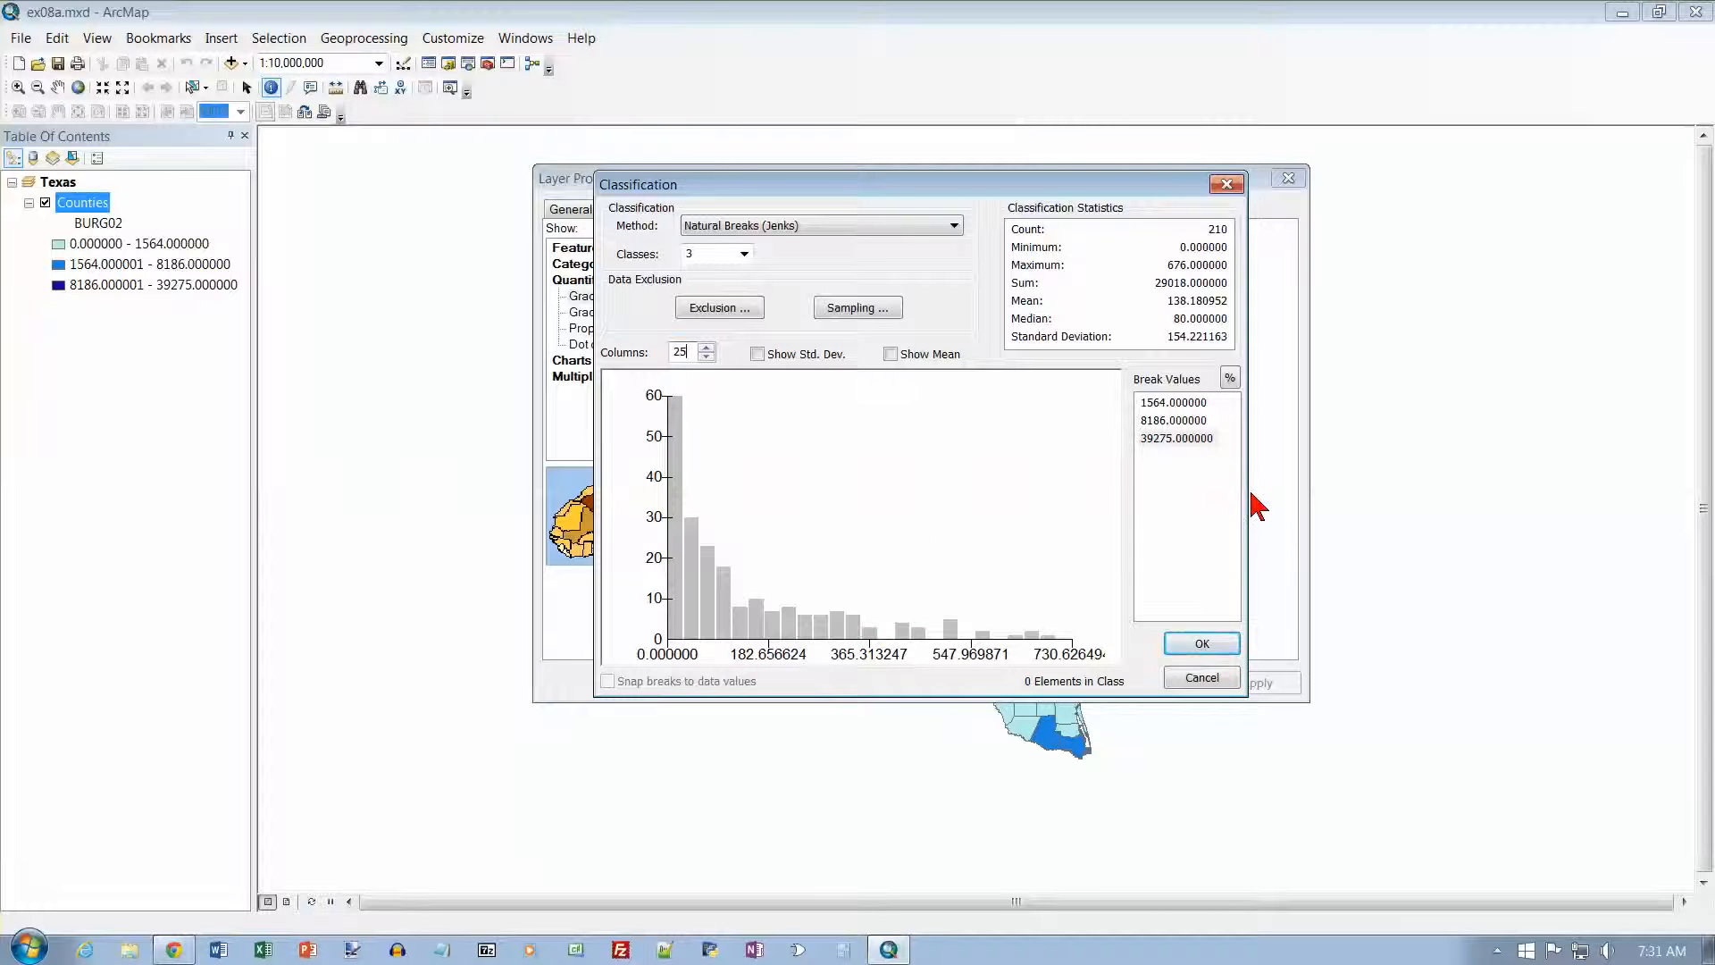
Step: Change the BURG02 classification method to Equal Interval with 3 classes and apply it to the Counties layer
mouse_move(1037, 192)
left_mouse_down()
mouse_move(952, 224)
mouse_move(1047, 175)
left_mouse_up()
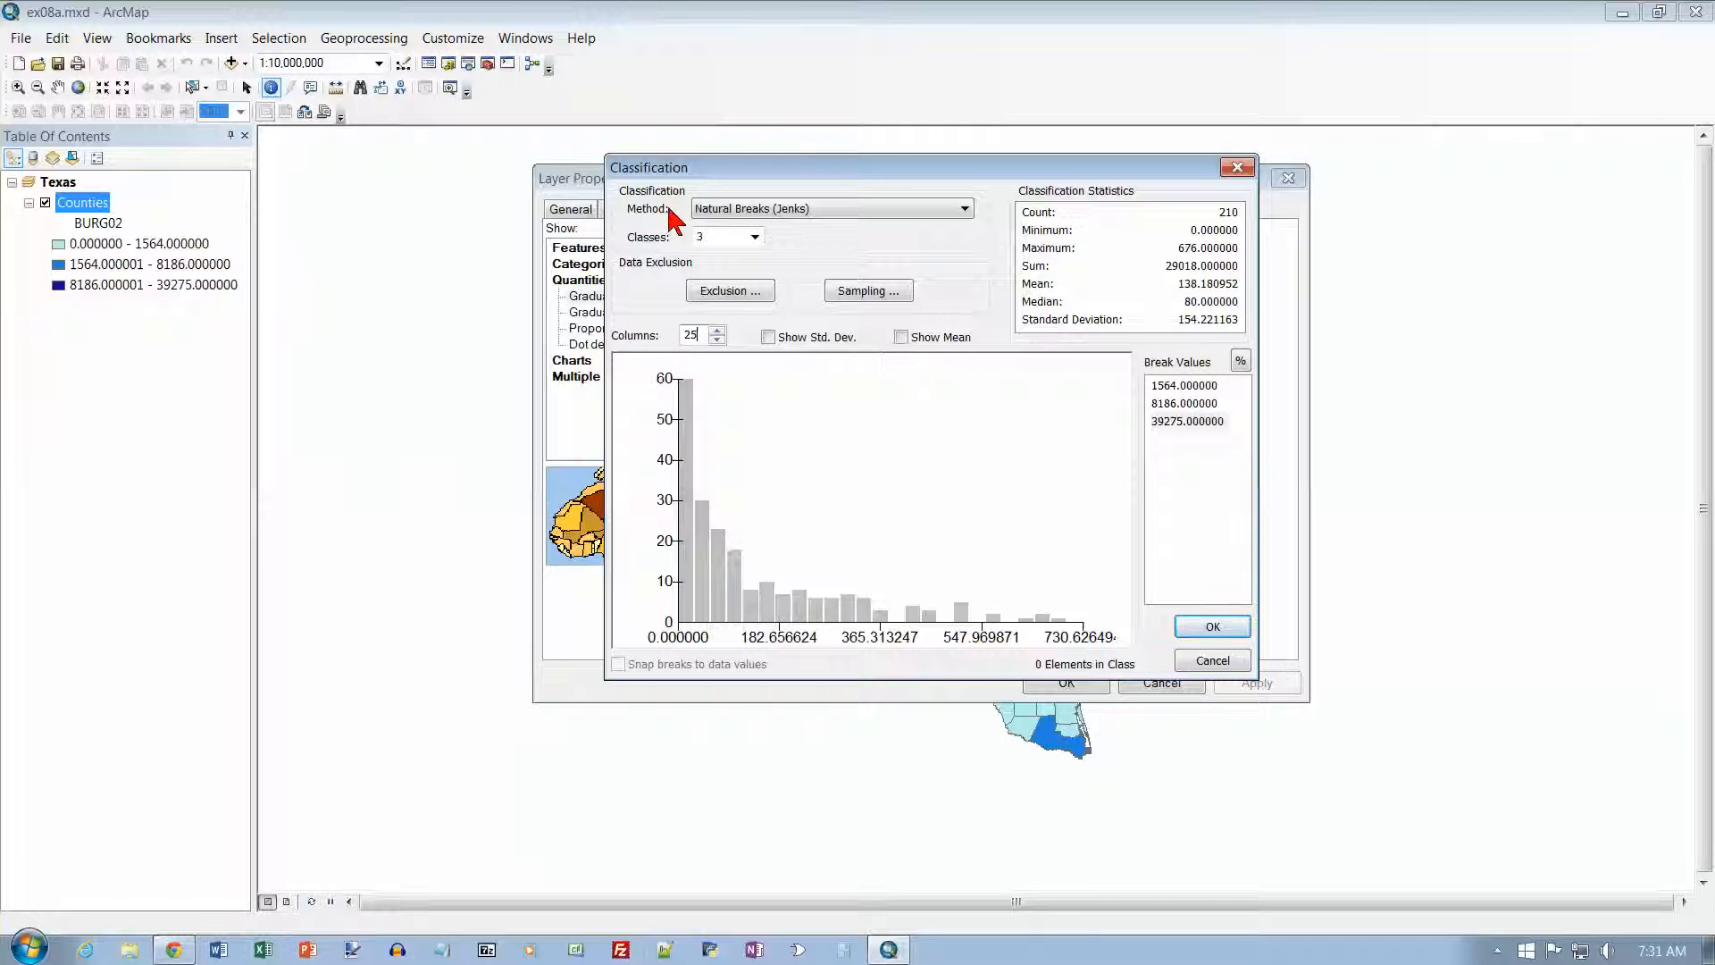
left_click(965, 209)
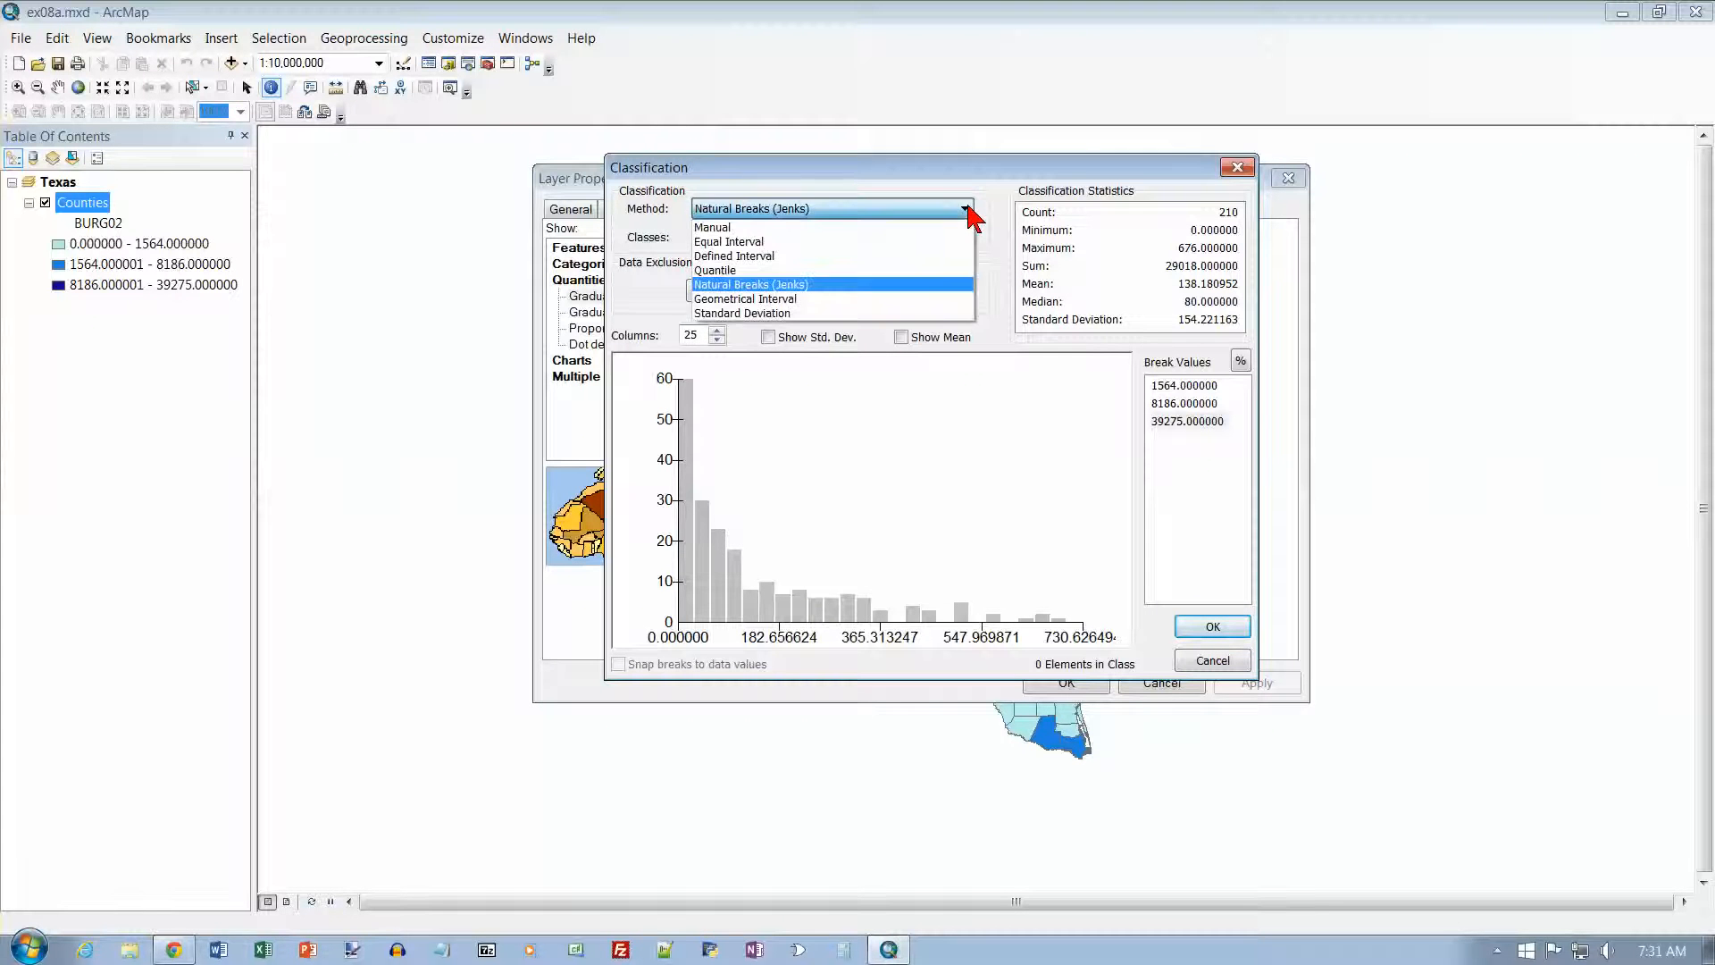
left_click(887, 253)
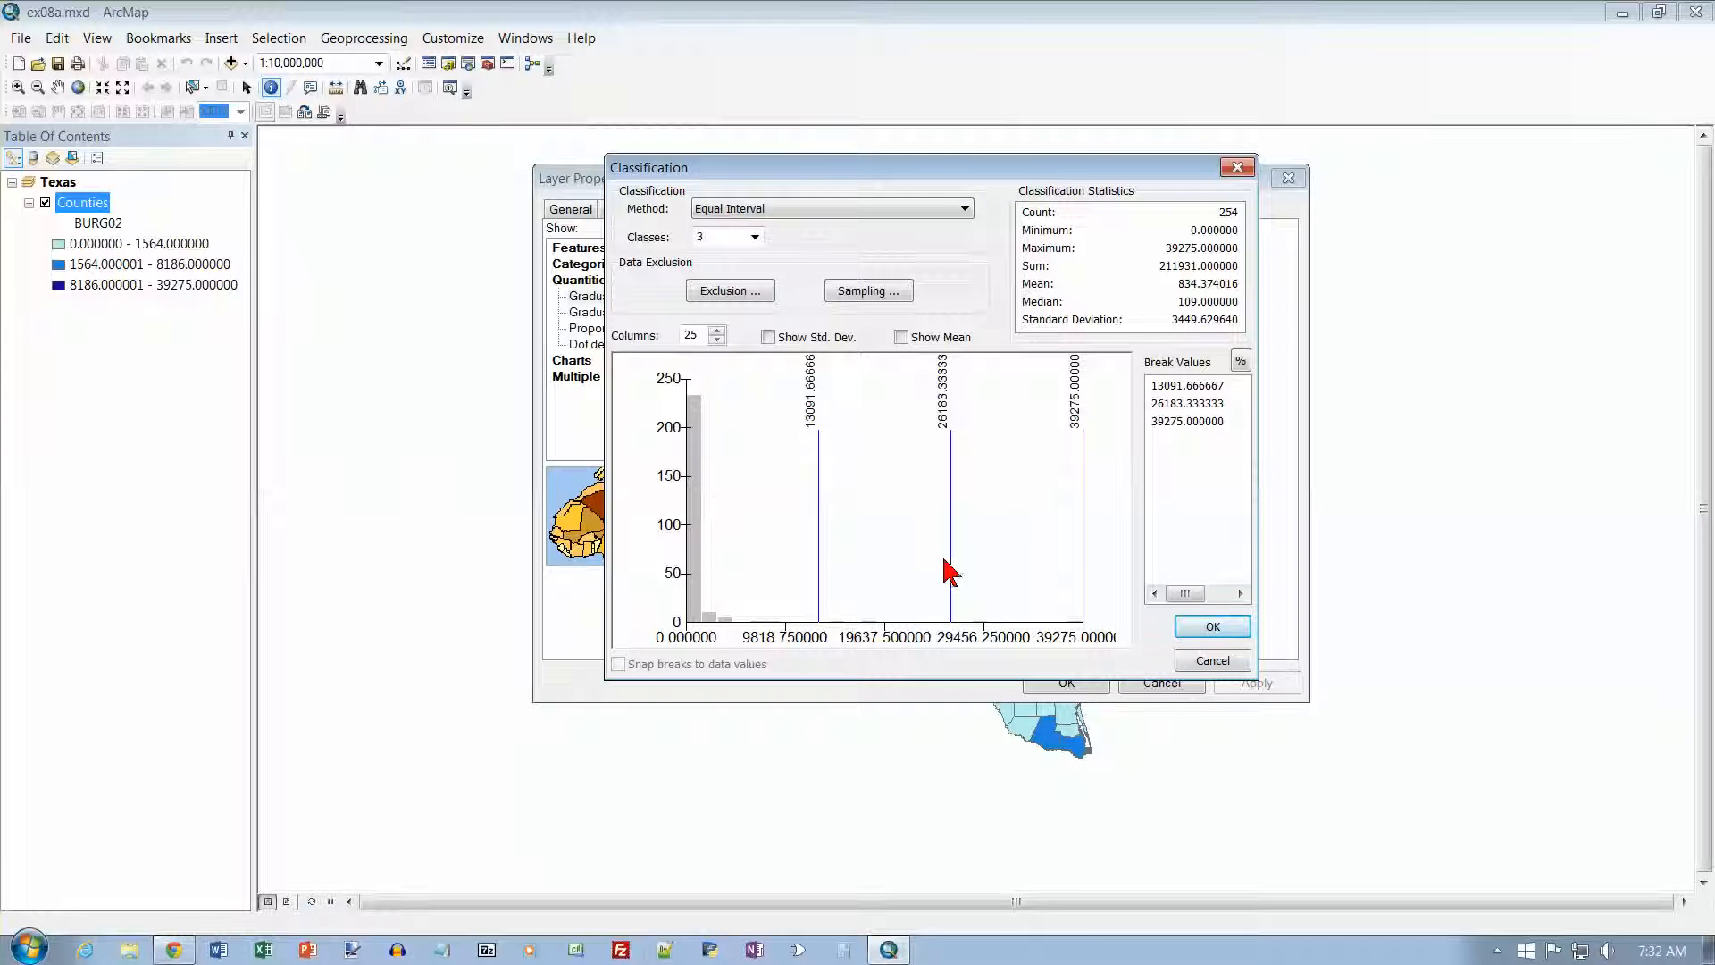
left_click(1207, 629)
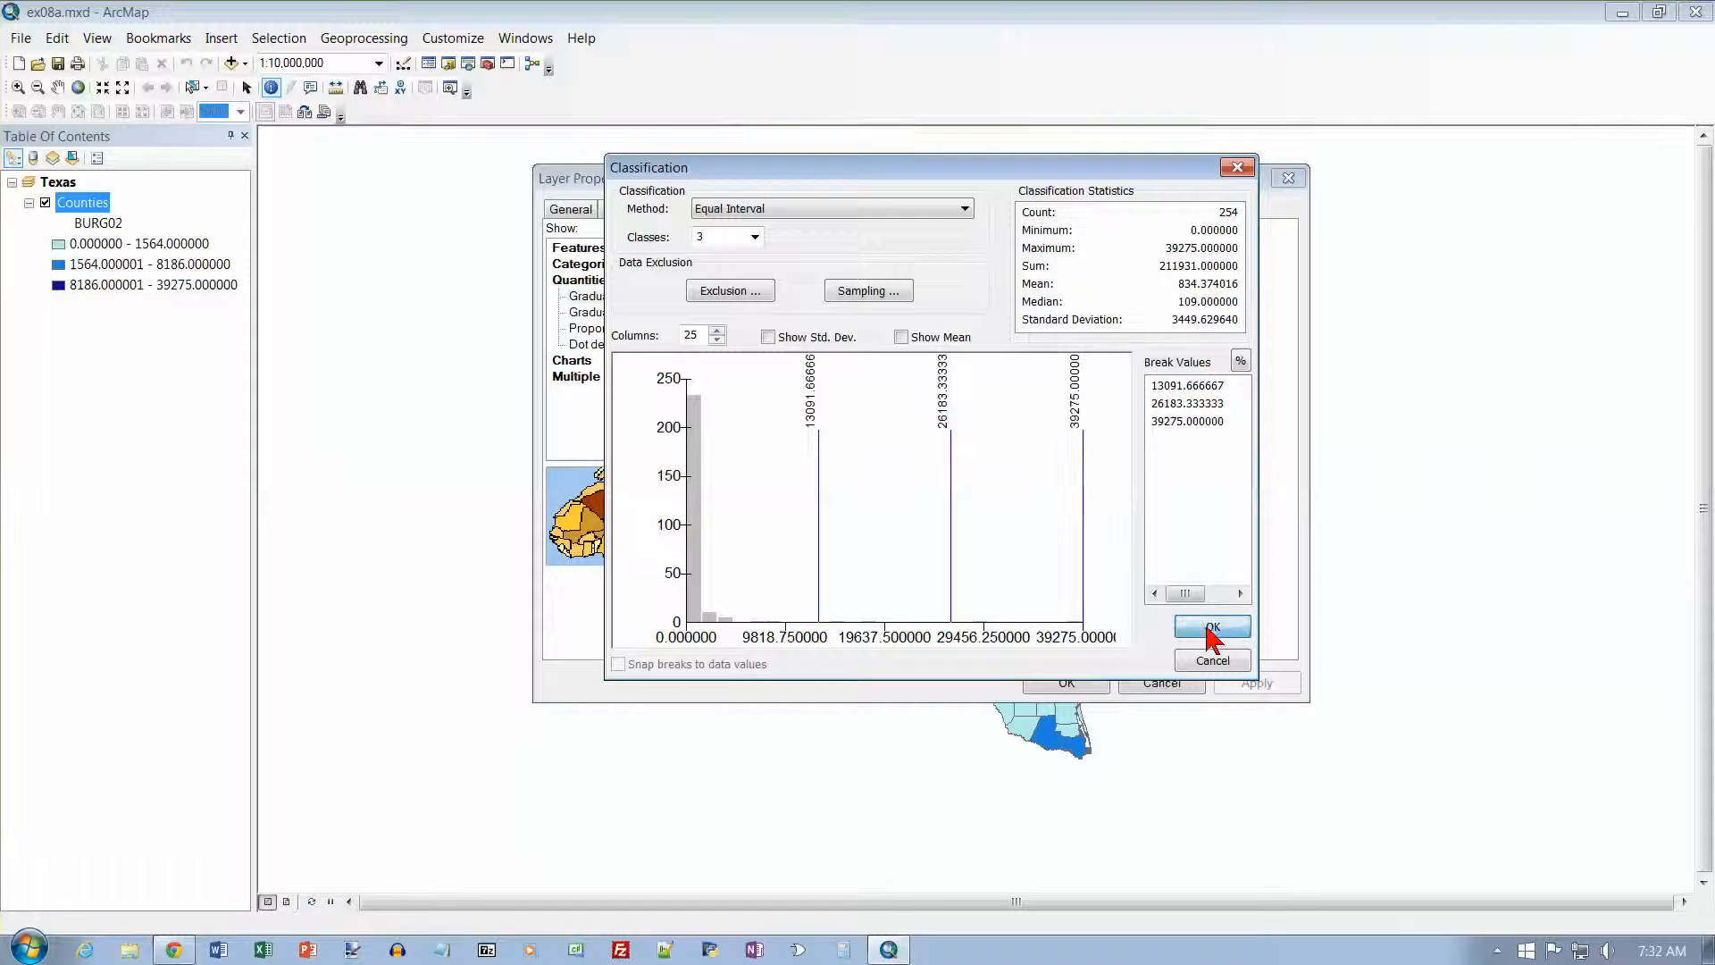
left_click(1089, 685)
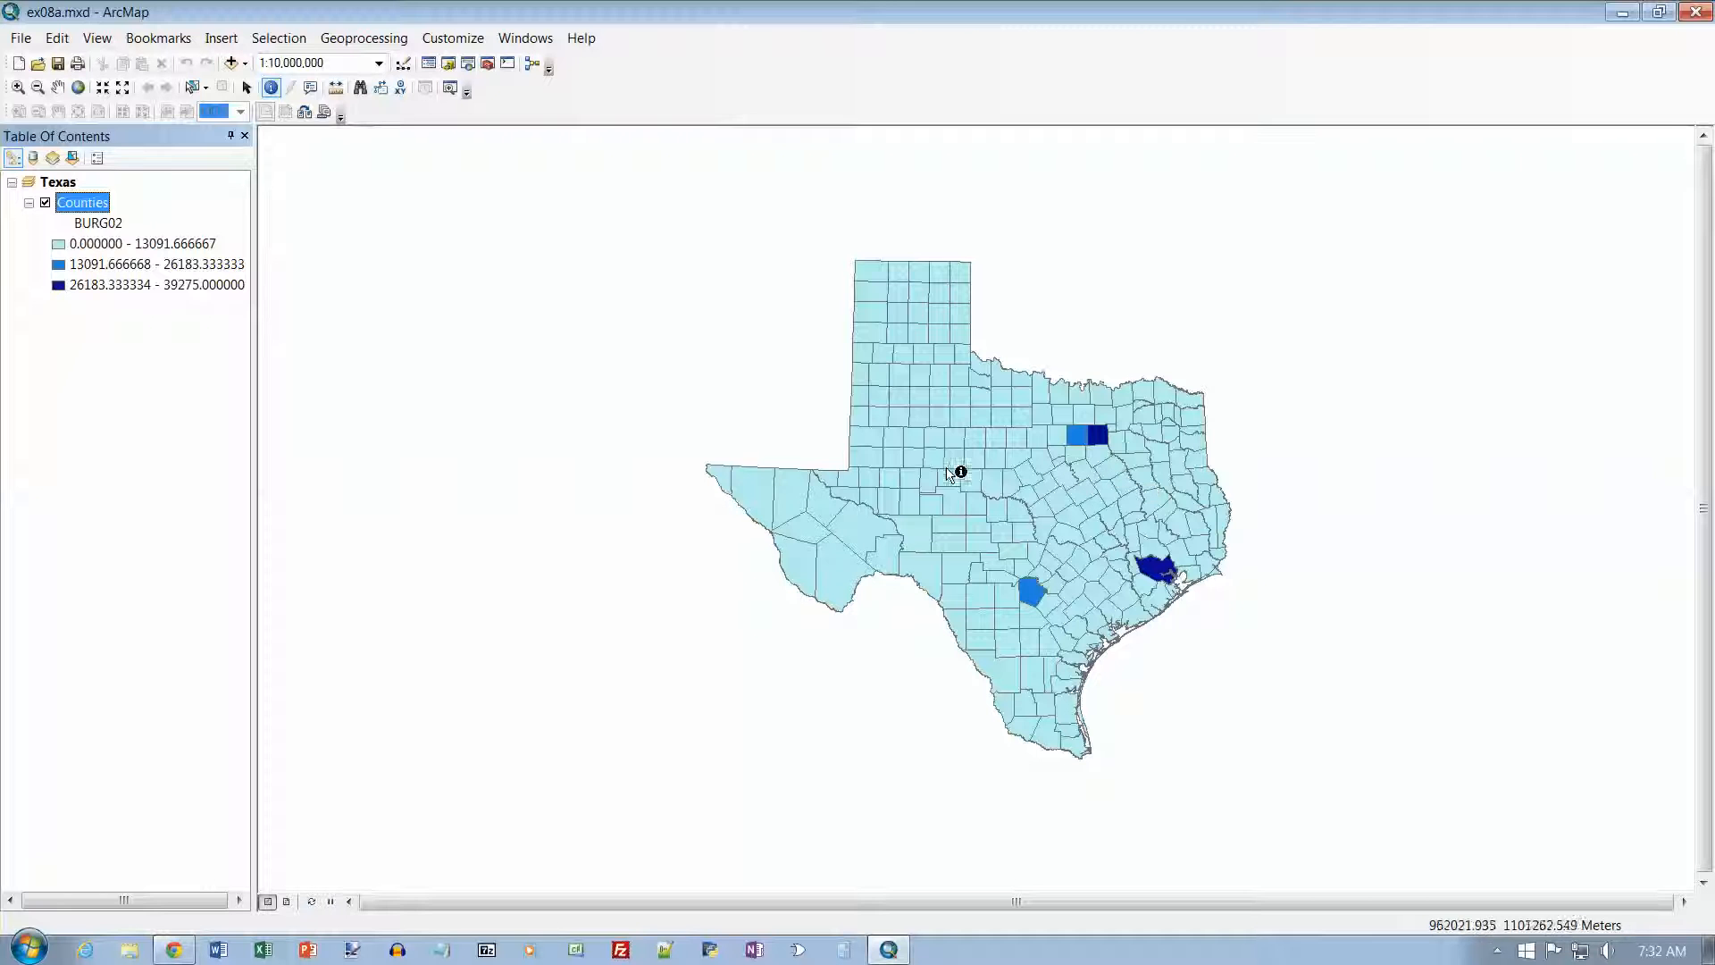
Step: Reclassify the Counties layer's BURG02 values with the Quantile method and apply the result to the map
double_click(99, 207)
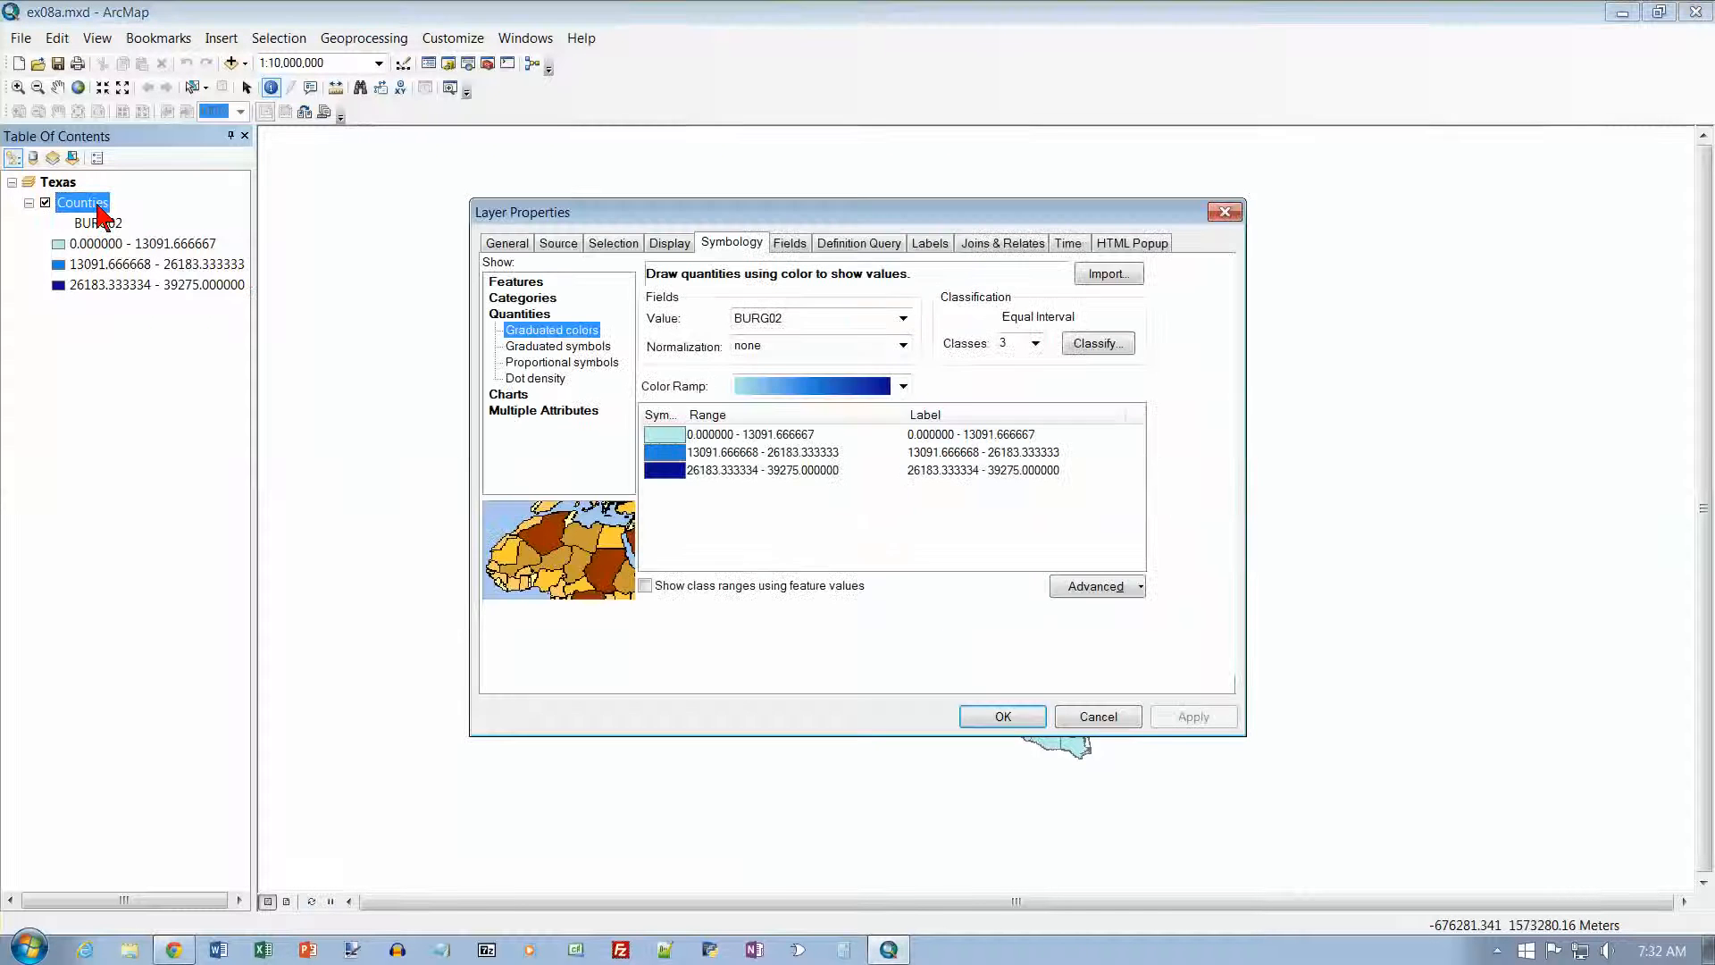
left_click(1104, 345)
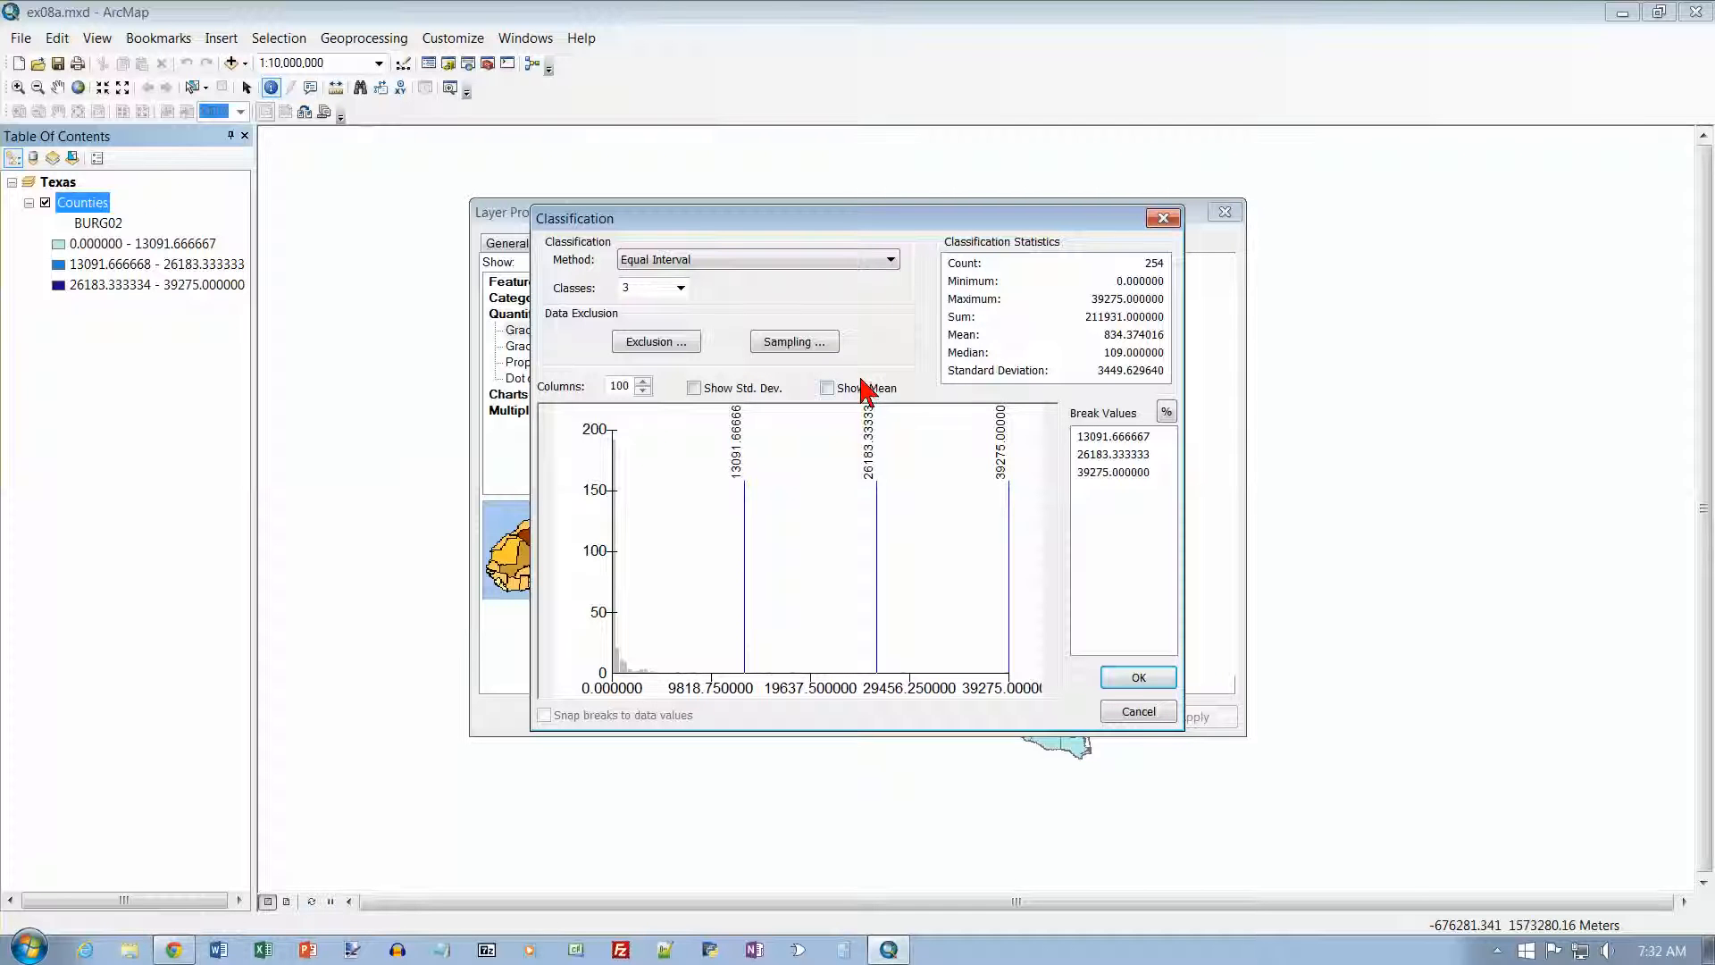
left_click(891, 261)
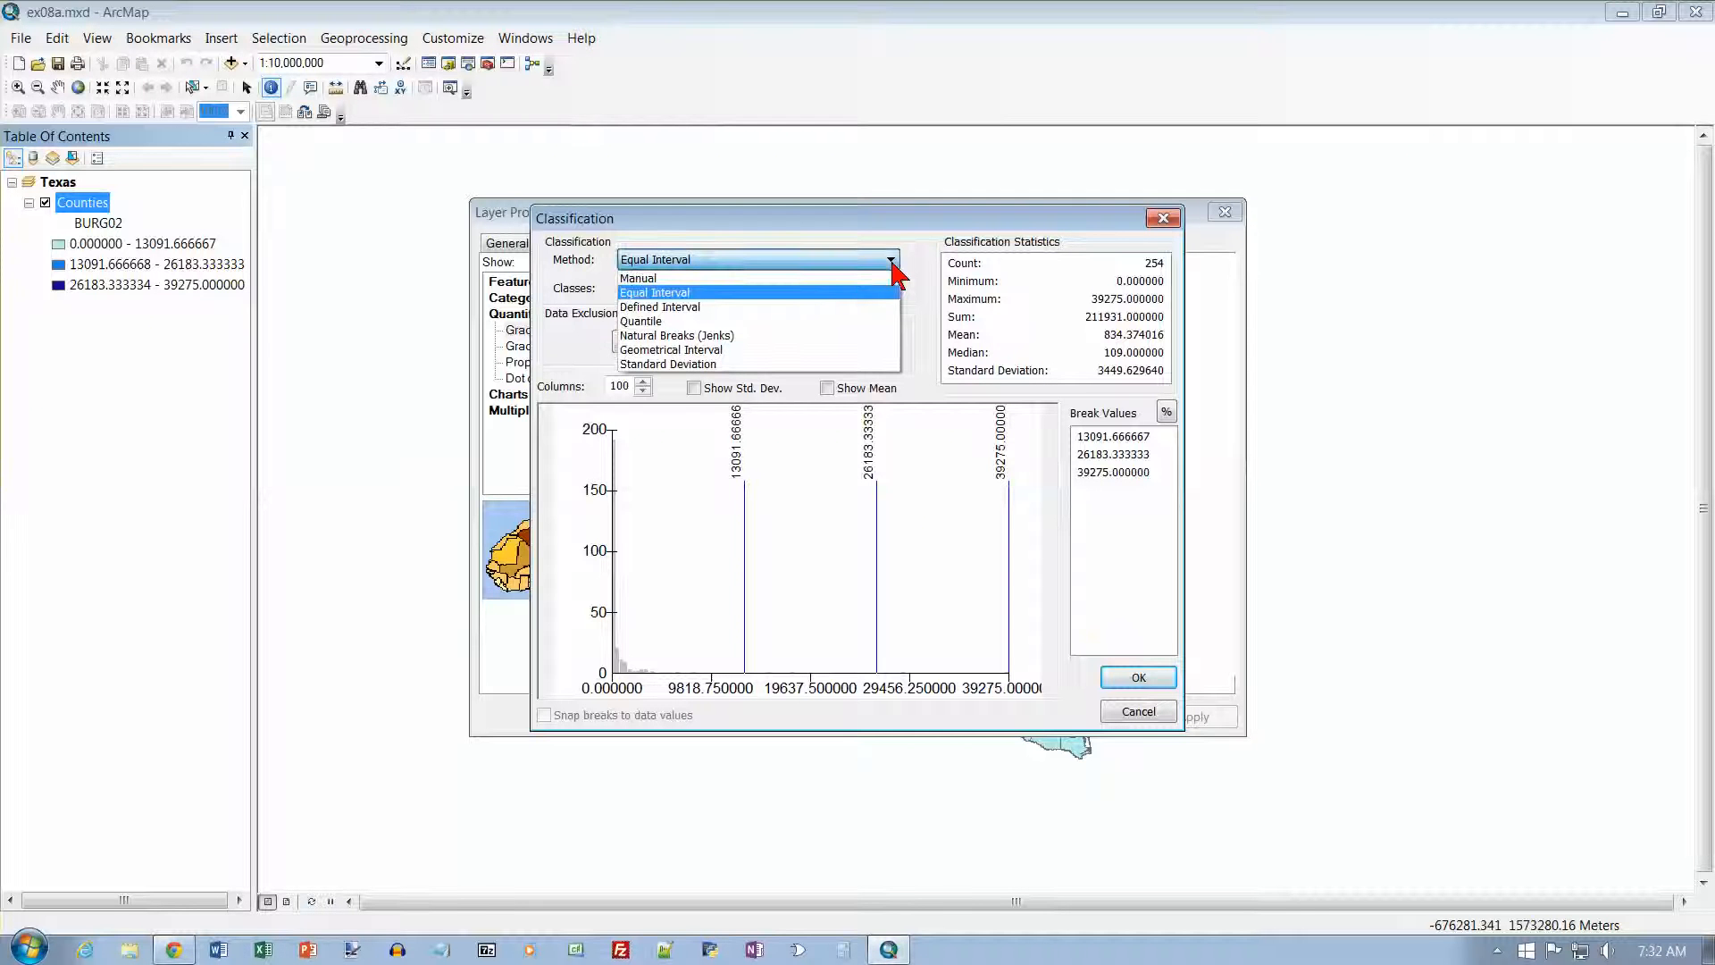
left_click(754, 321)
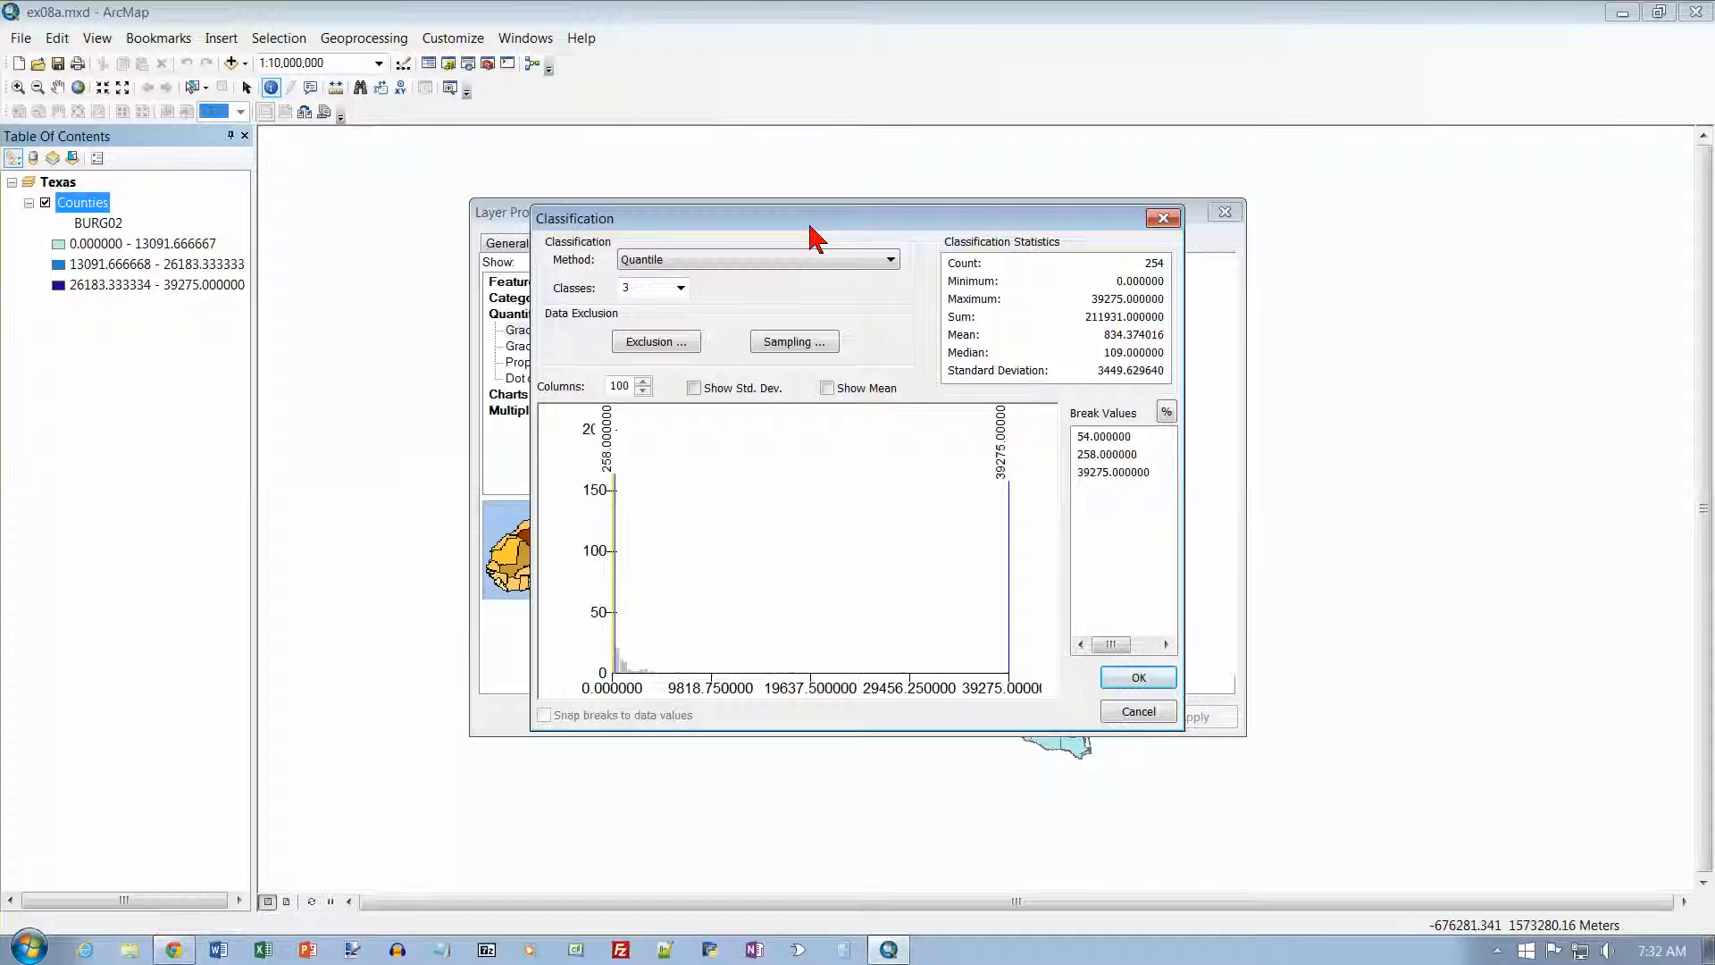
left_click(1136, 679)
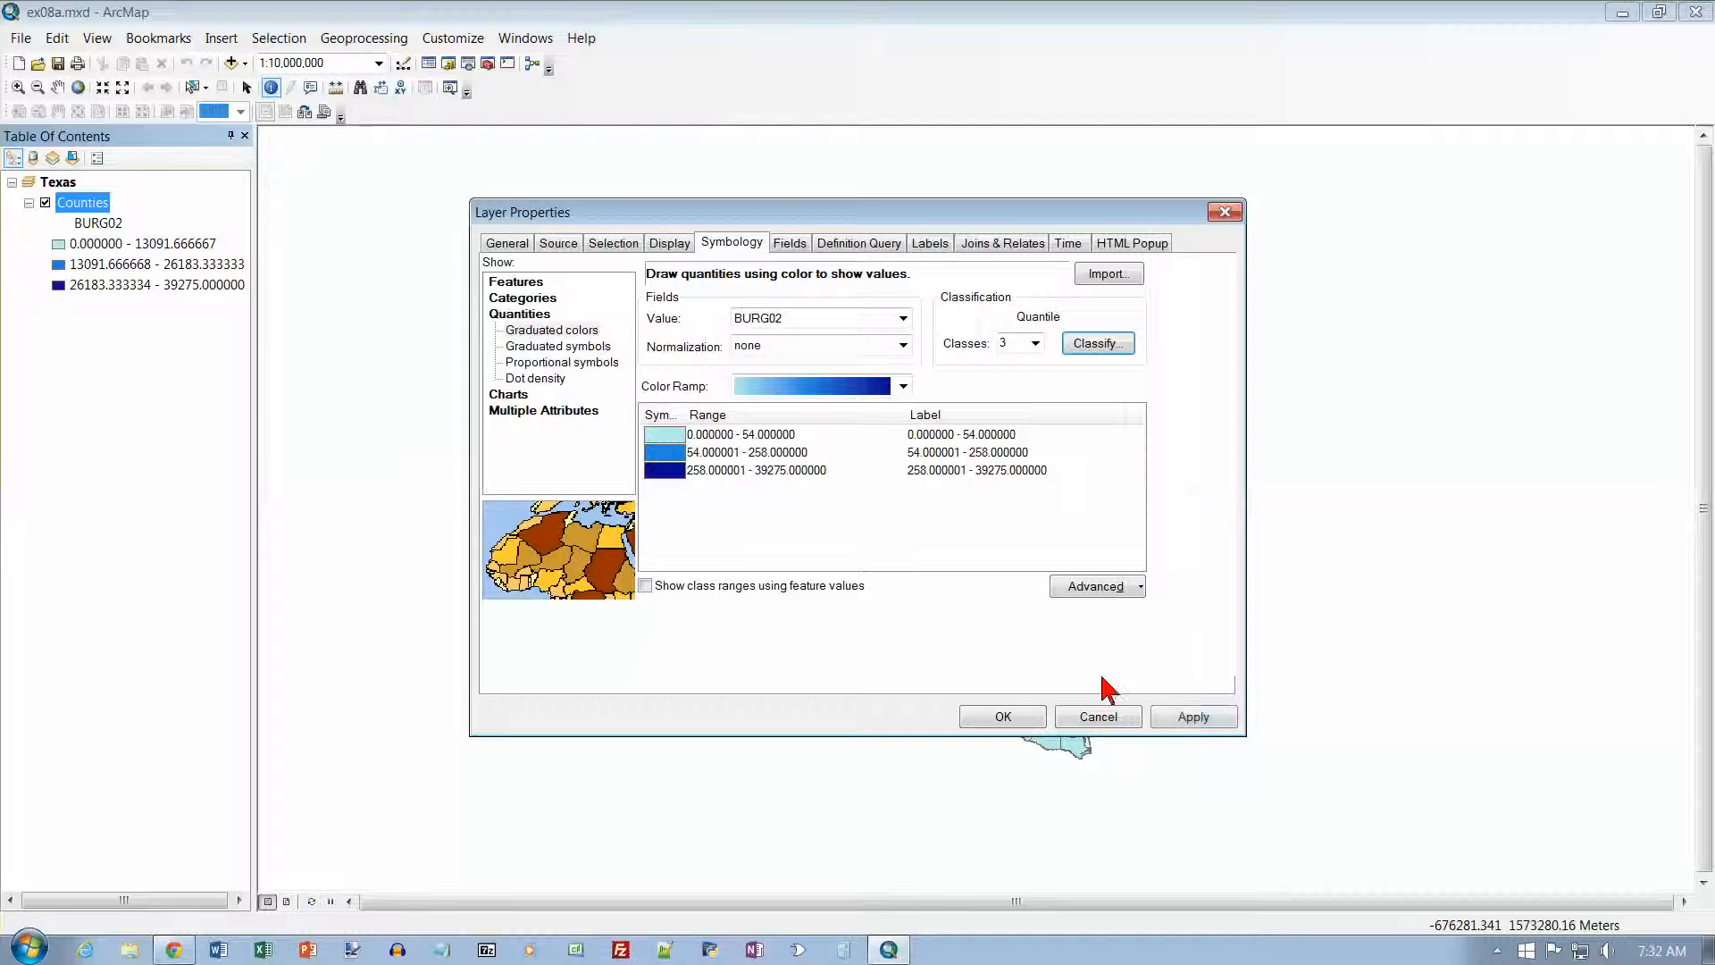
left_click(1037, 720)
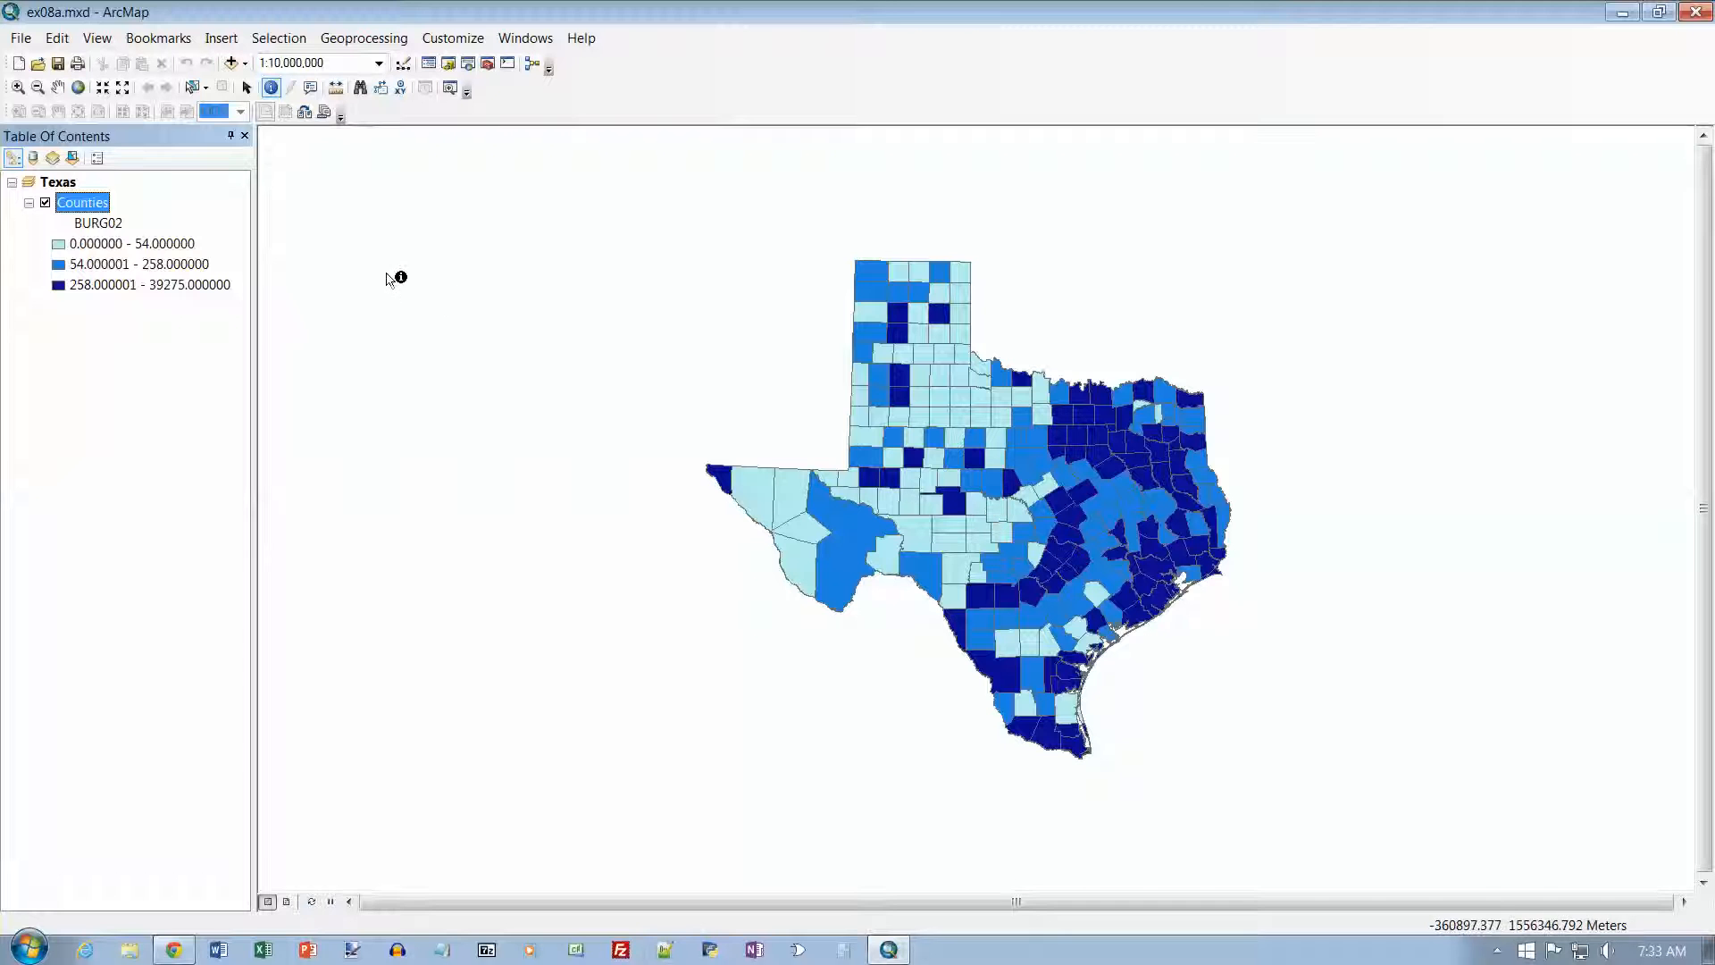
Step: Set the Counties layer's BURG02 classification to Natural Breaks (Jenks) with 7 classes and apply it to the map
double_click(89, 205)
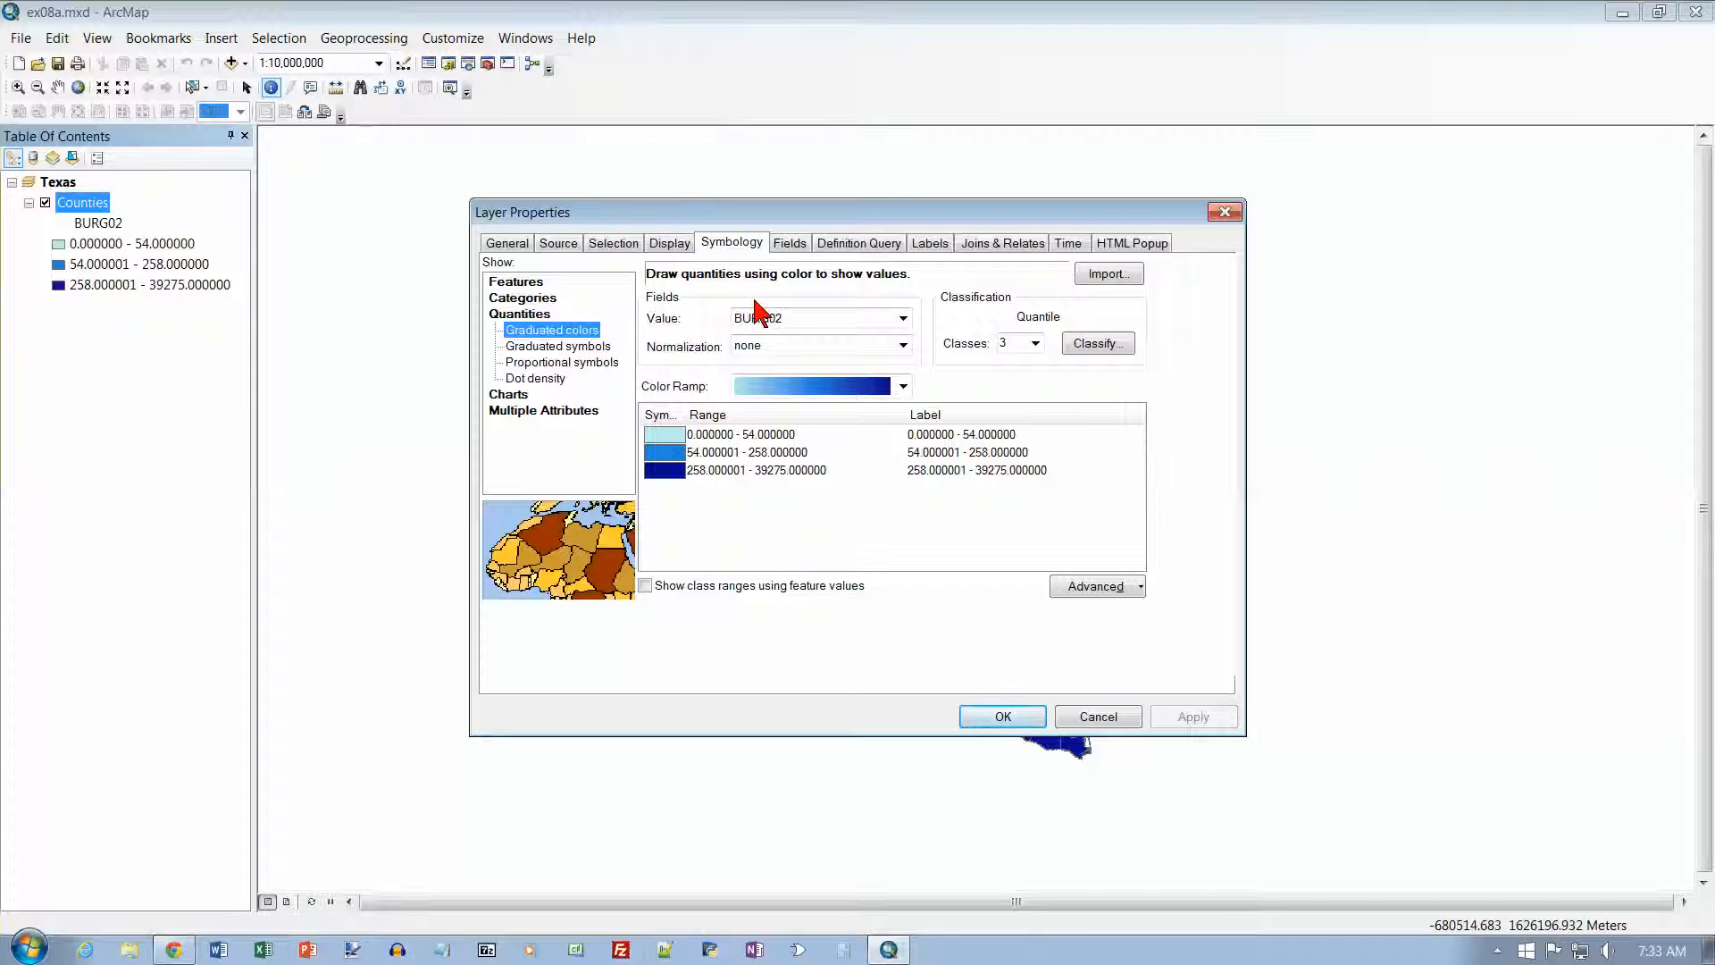
left_click(1101, 345)
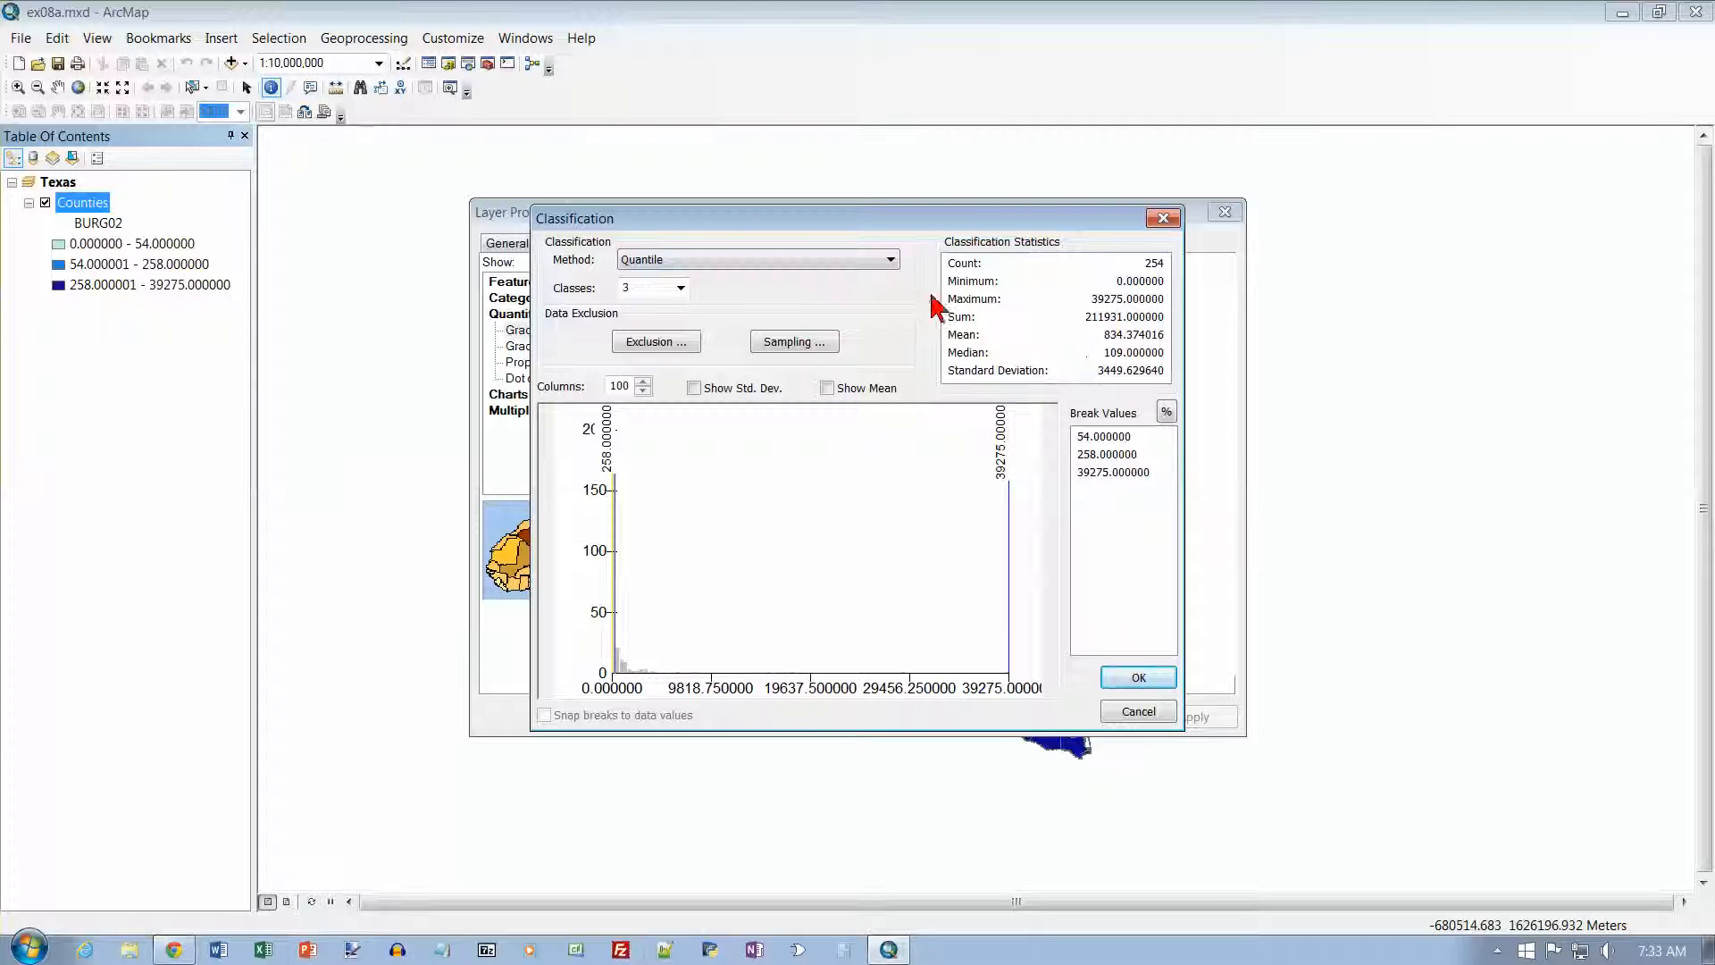
left_click(890, 261)
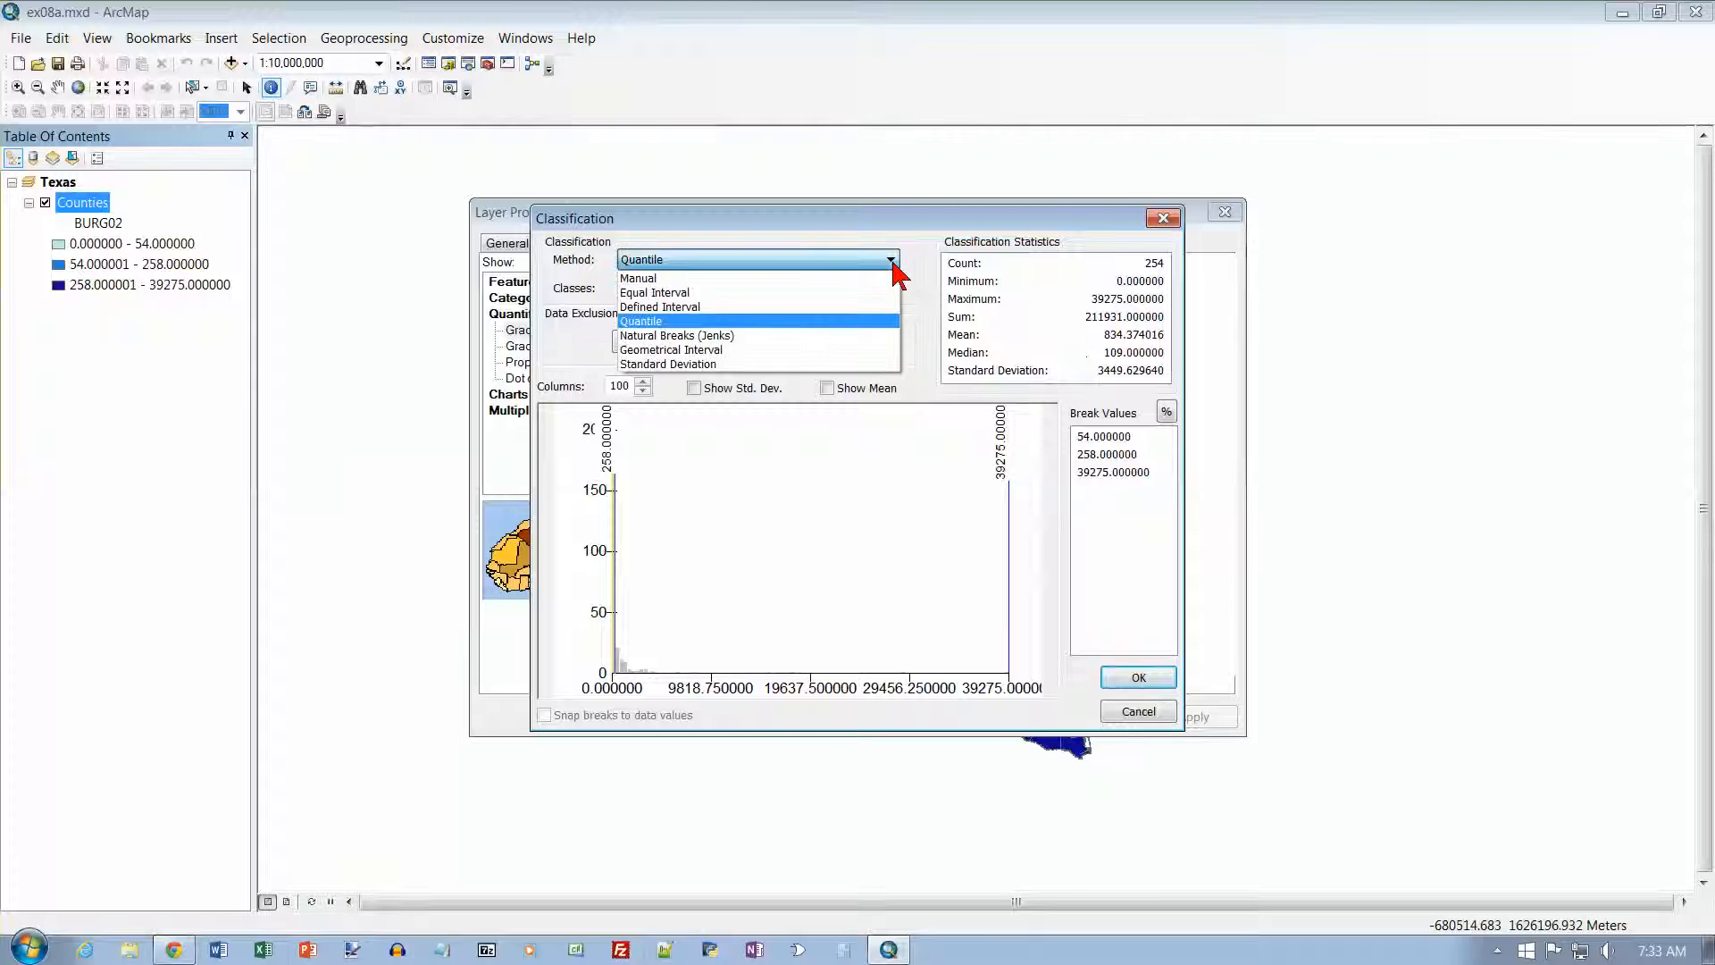
left_click(779, 336)
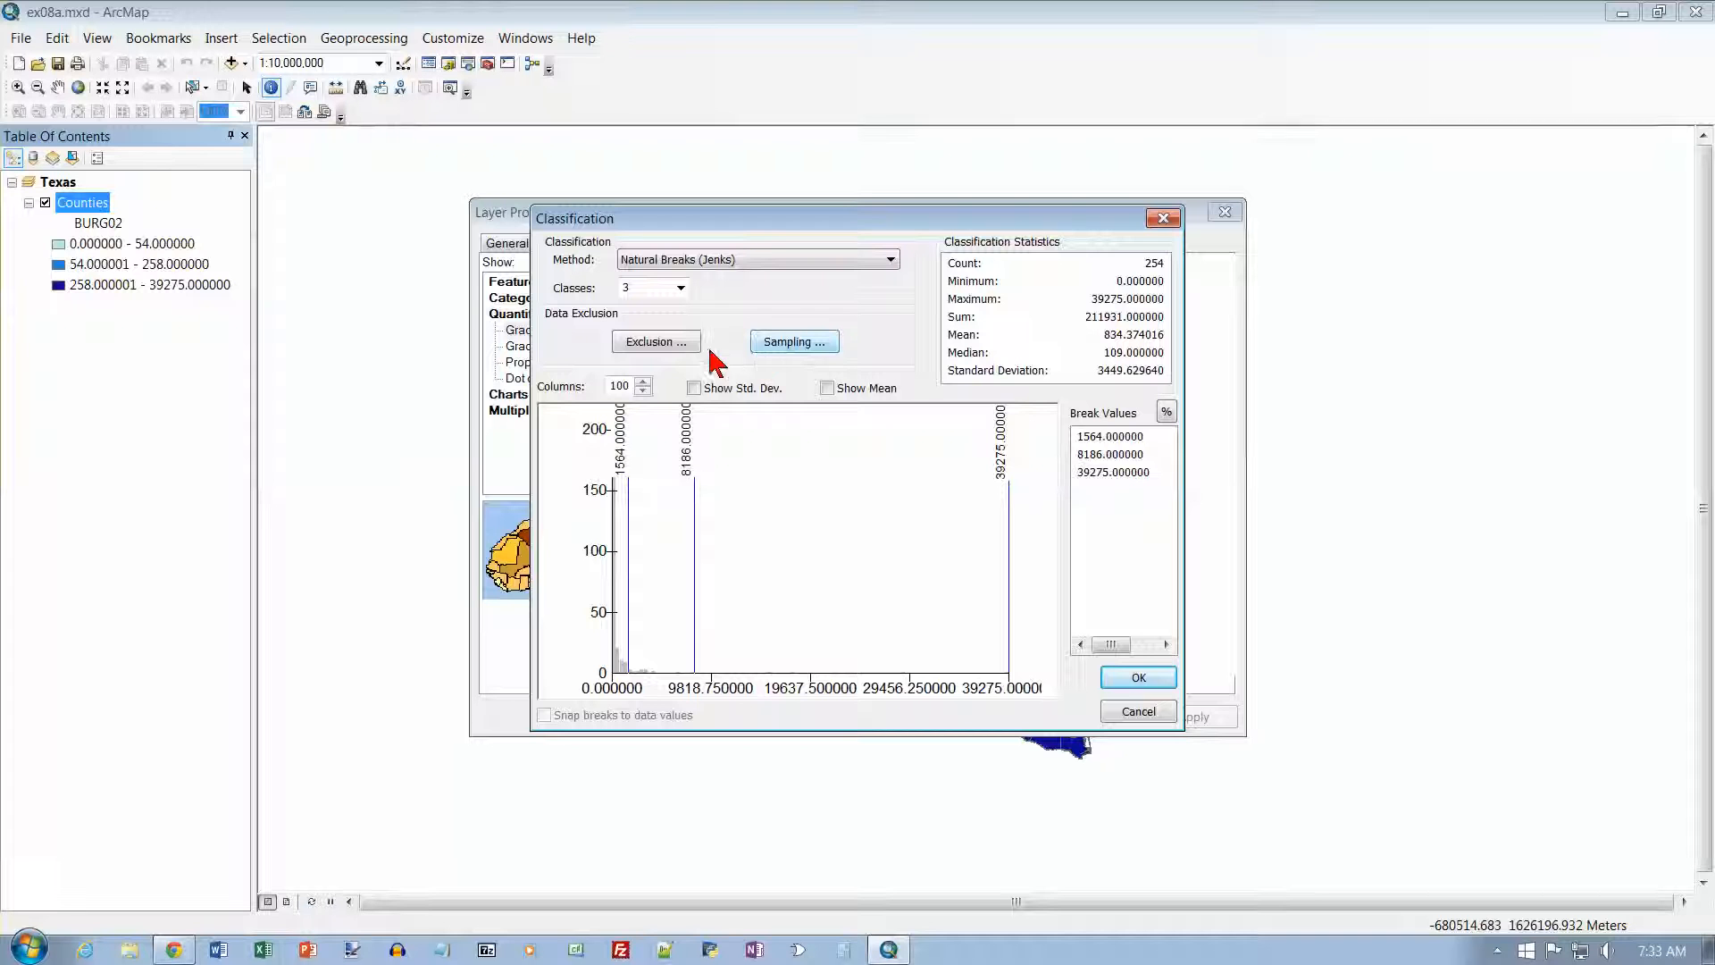
left_click(680, 288)
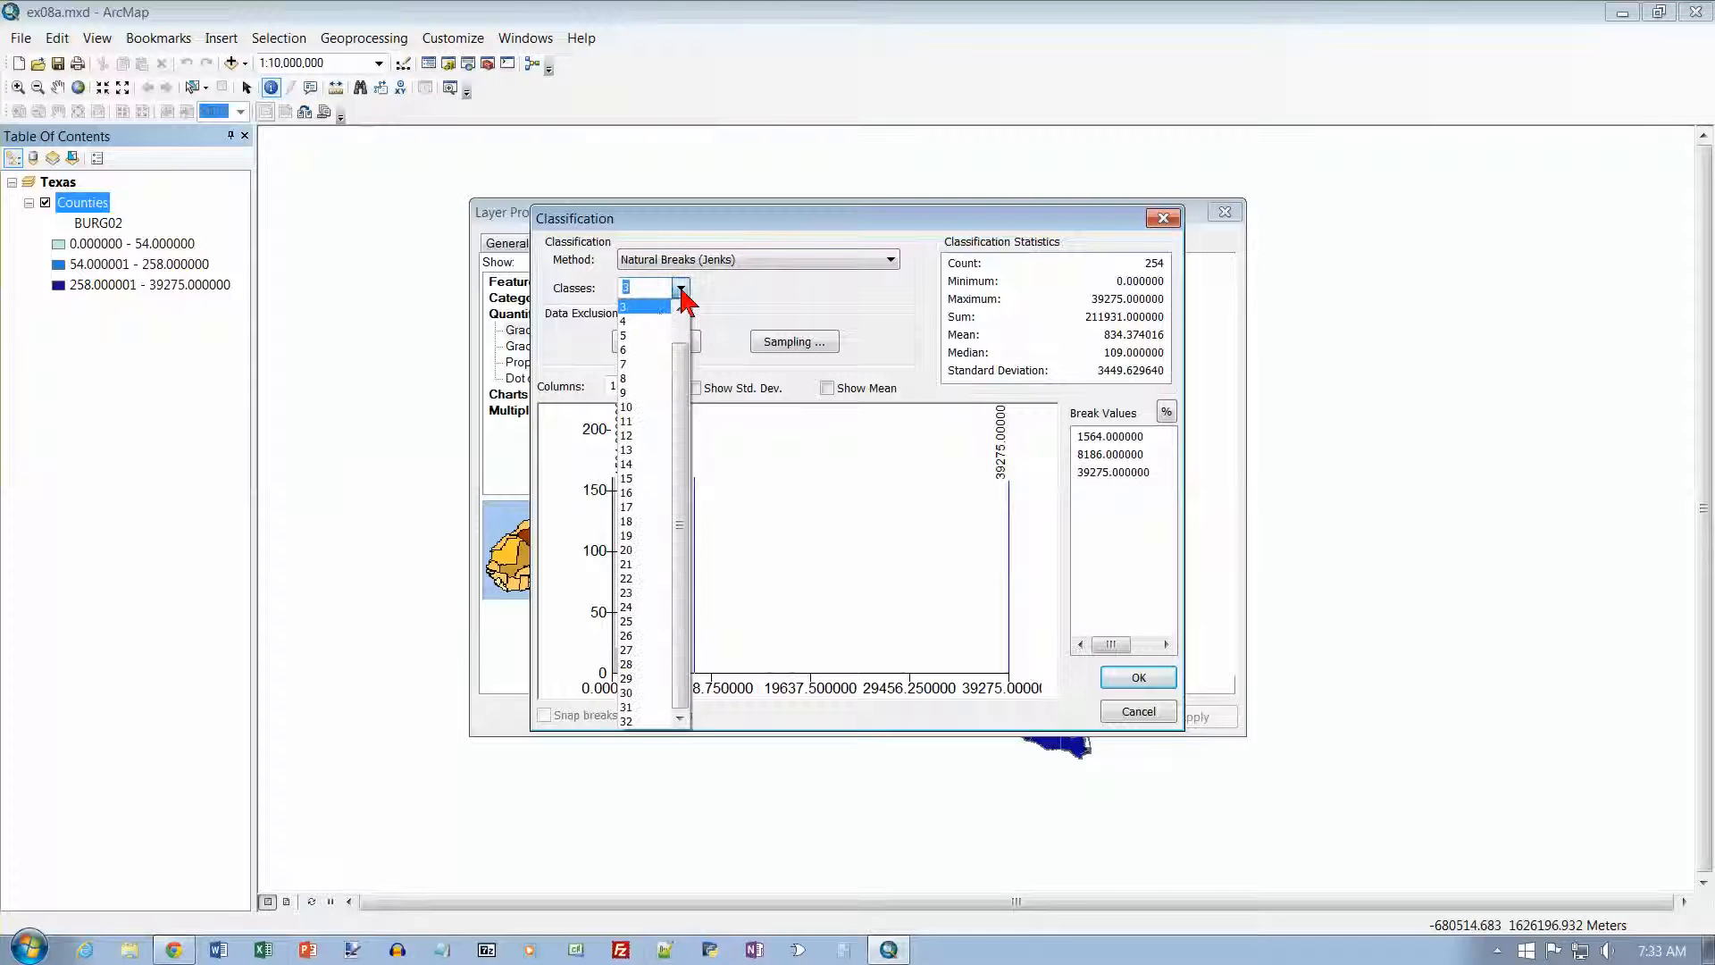
left_click(645, 363)
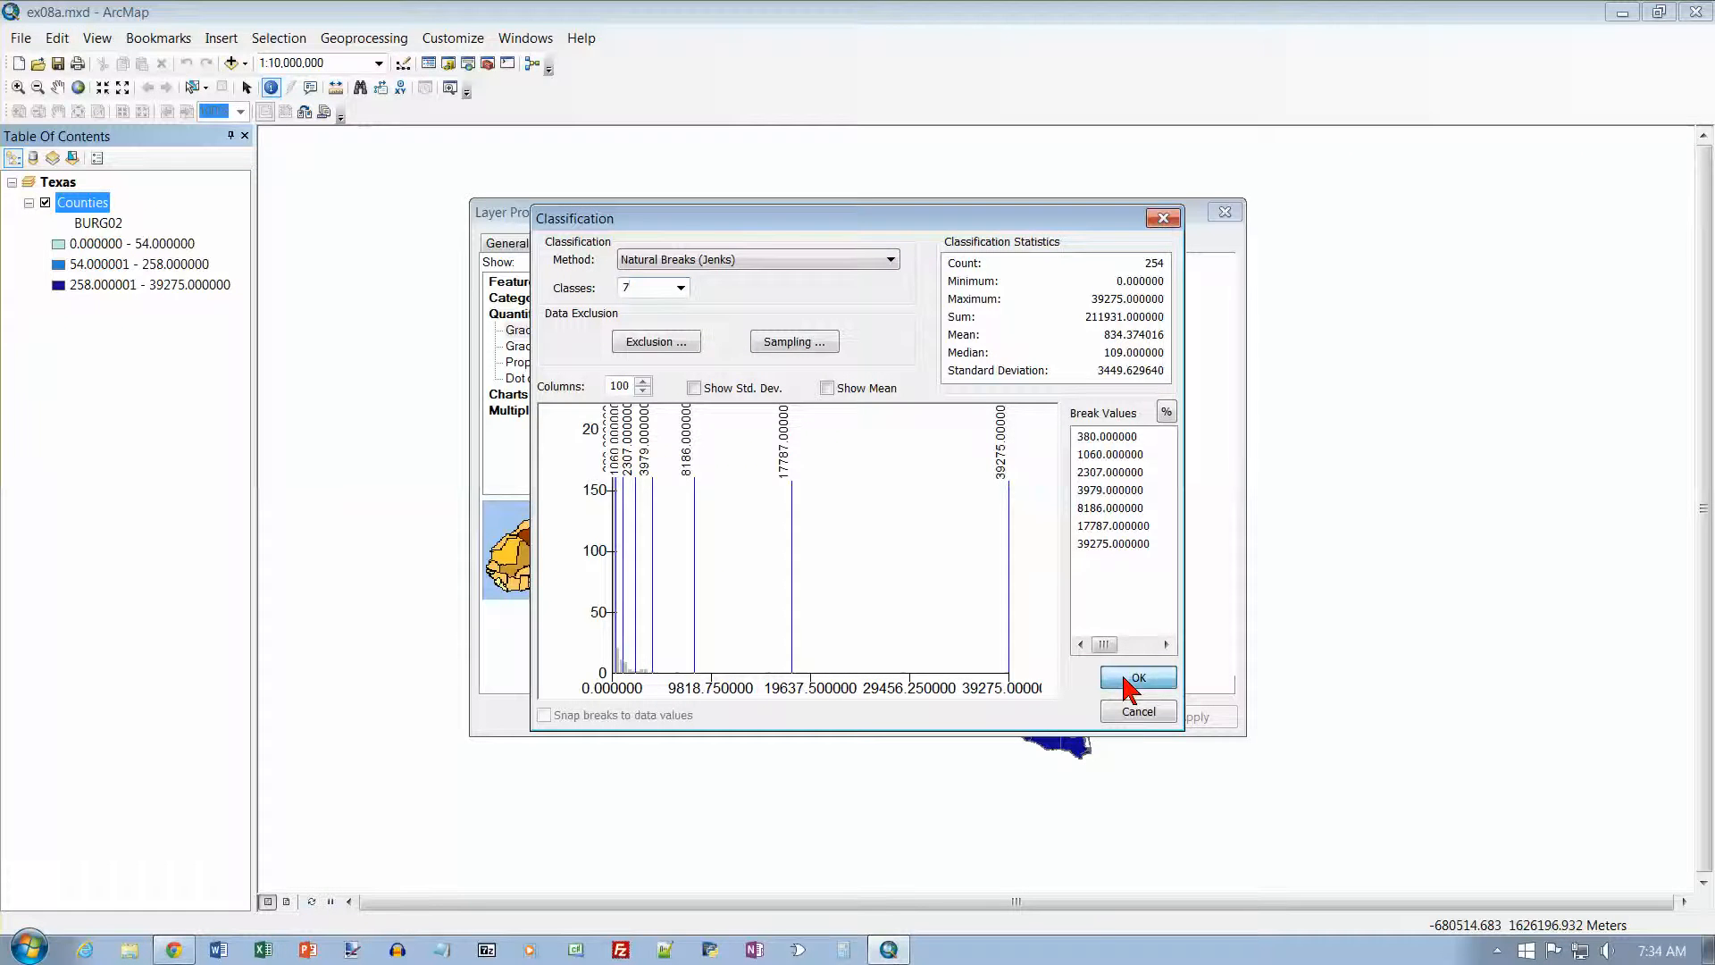
left_click(1125, 677)
left_click(1003, 716)
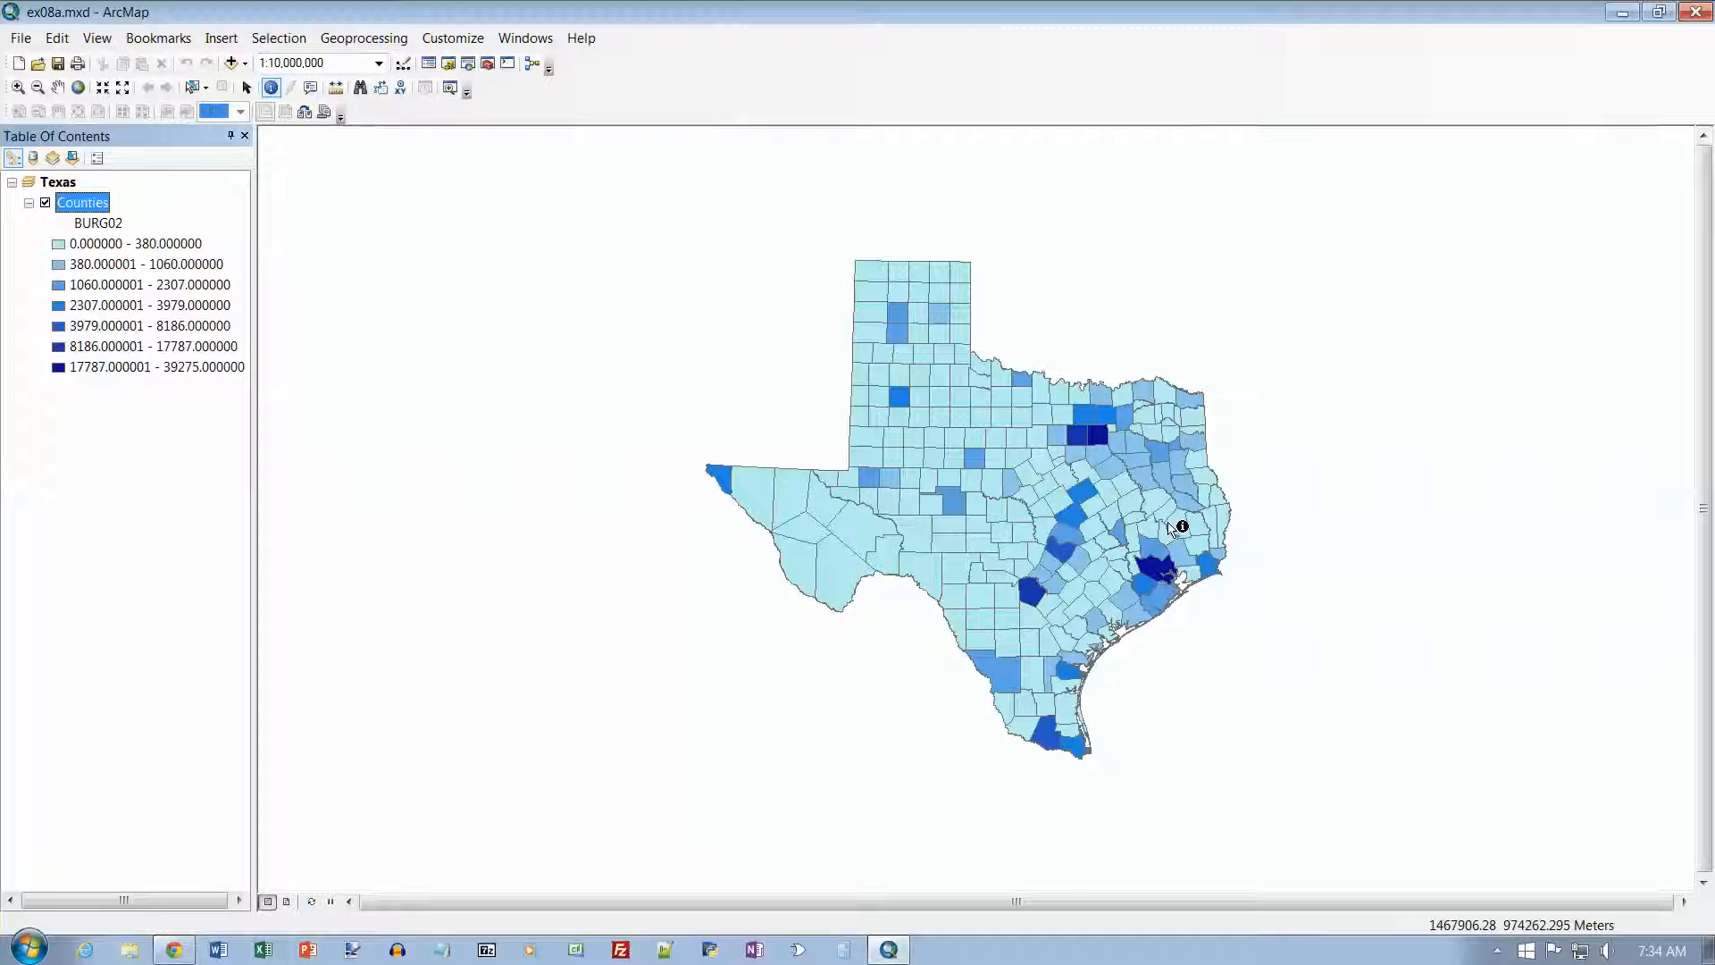
Step: Recolor the Counties layer's seven BURG02 classes with the green-yellow-red color ramp and apply it to the map
double_click(77, 207)
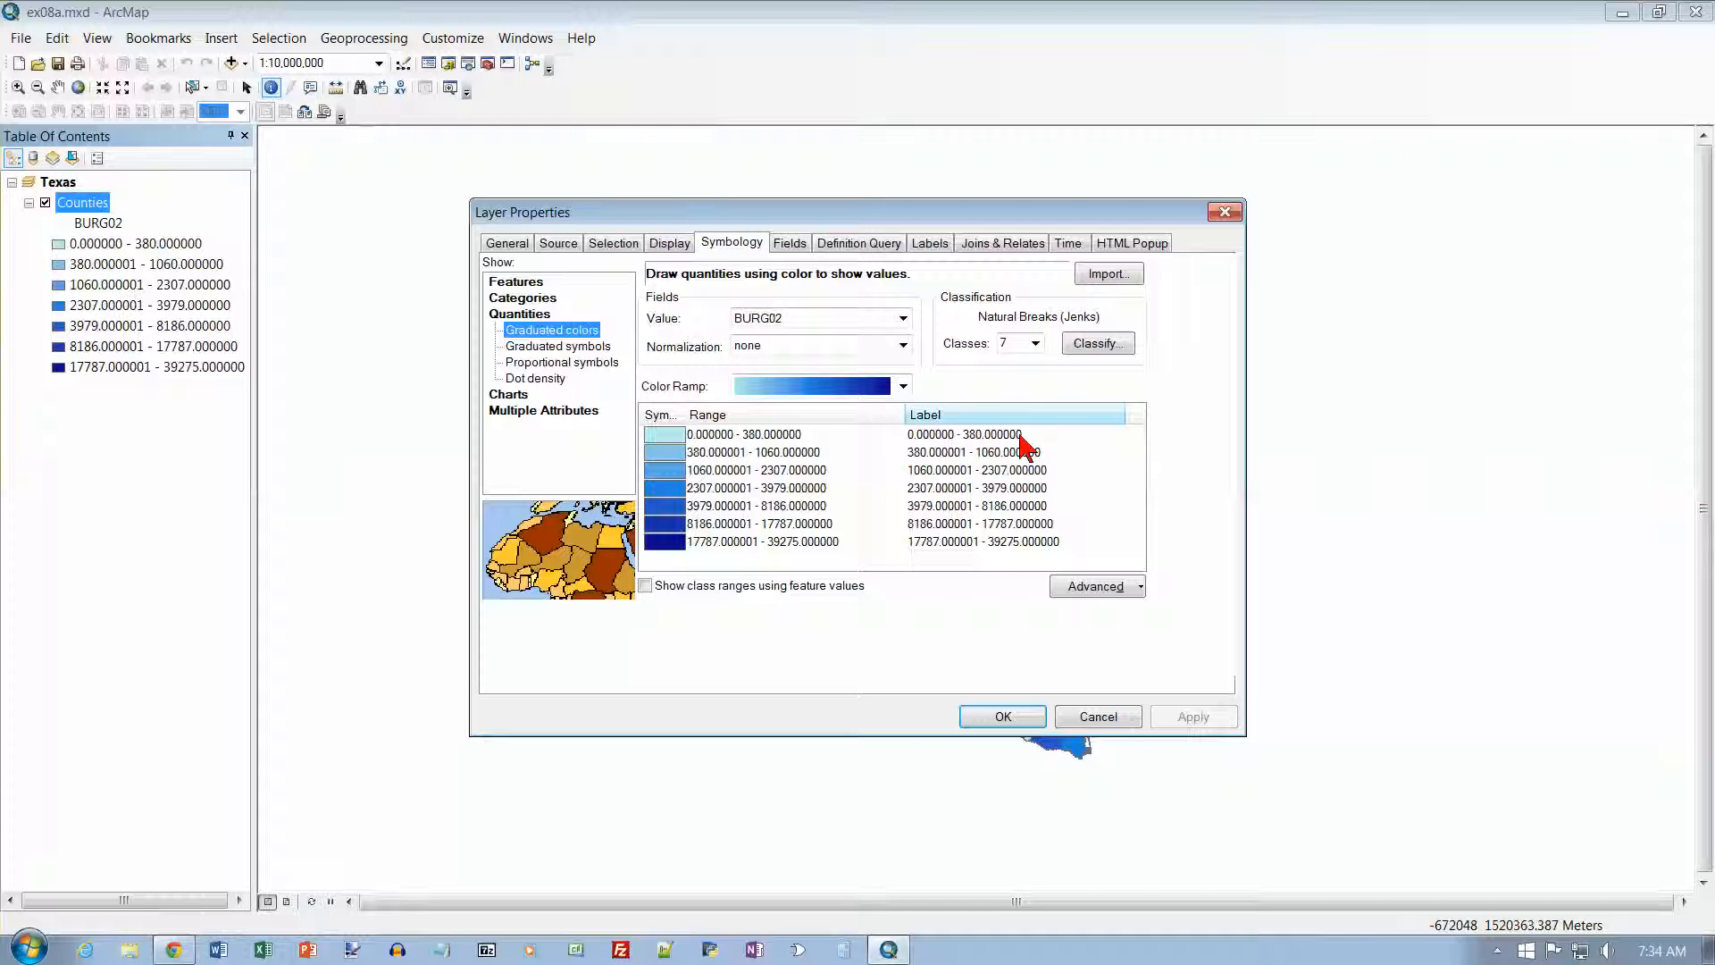
left_click(1005, 716)
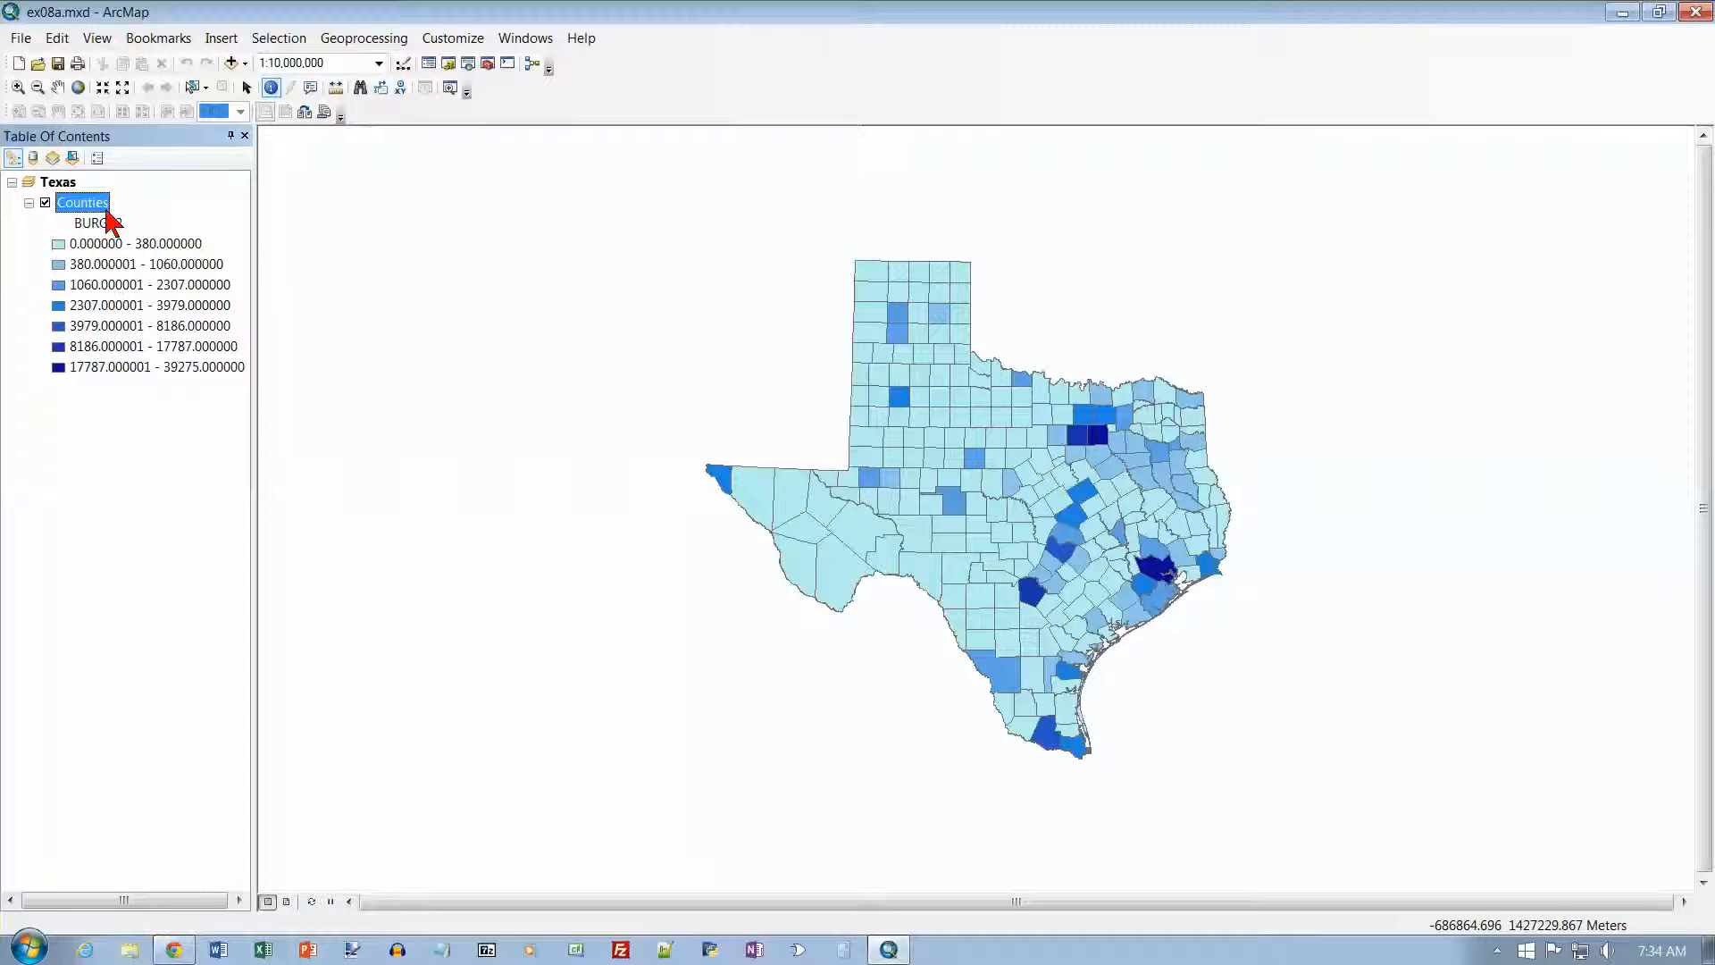
double_click(82, 203)
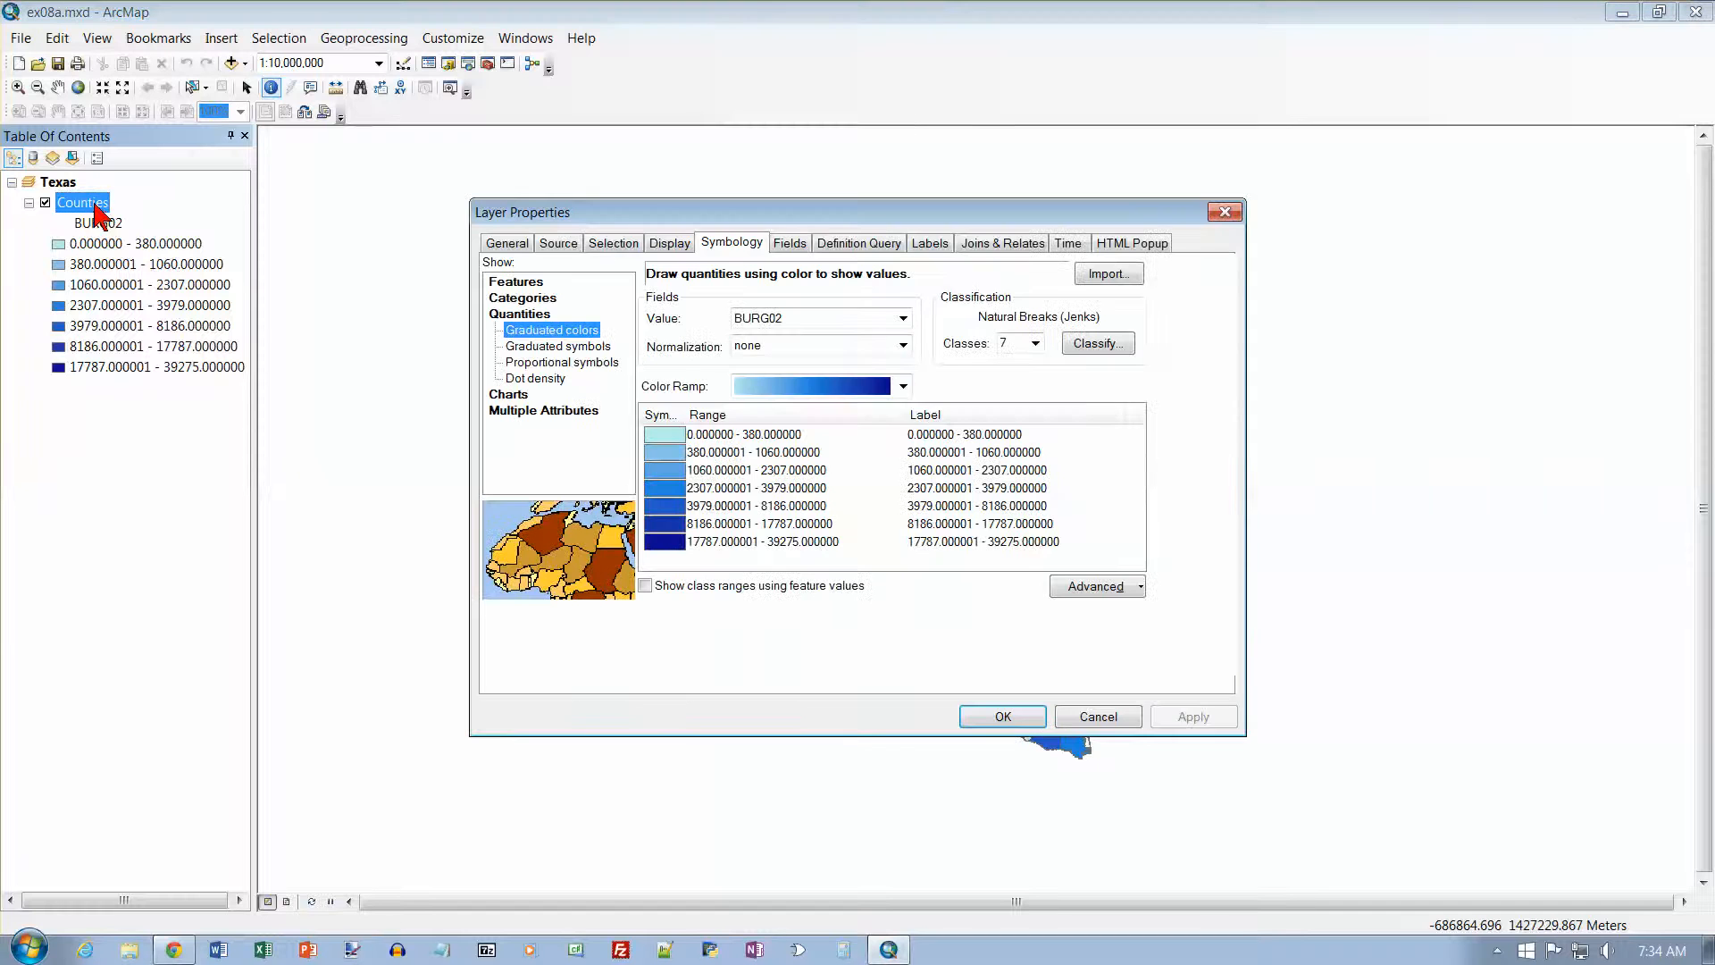
left_click(903, 386)
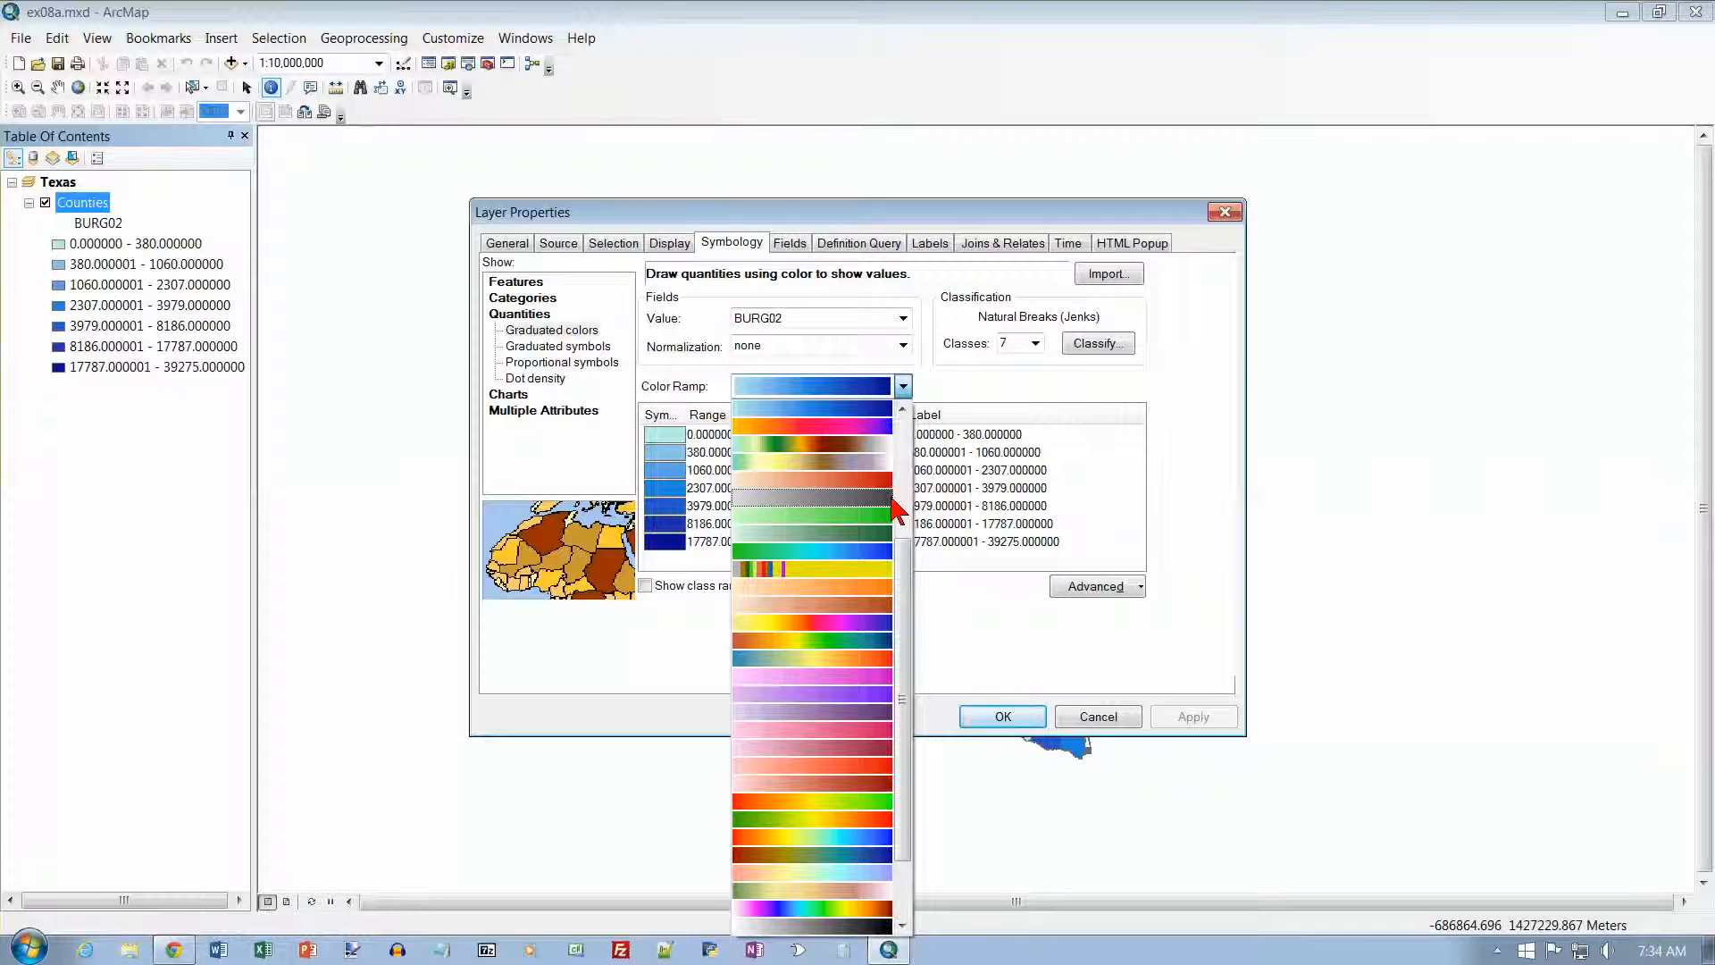
left_click_drag(907, 670, 909, 757)
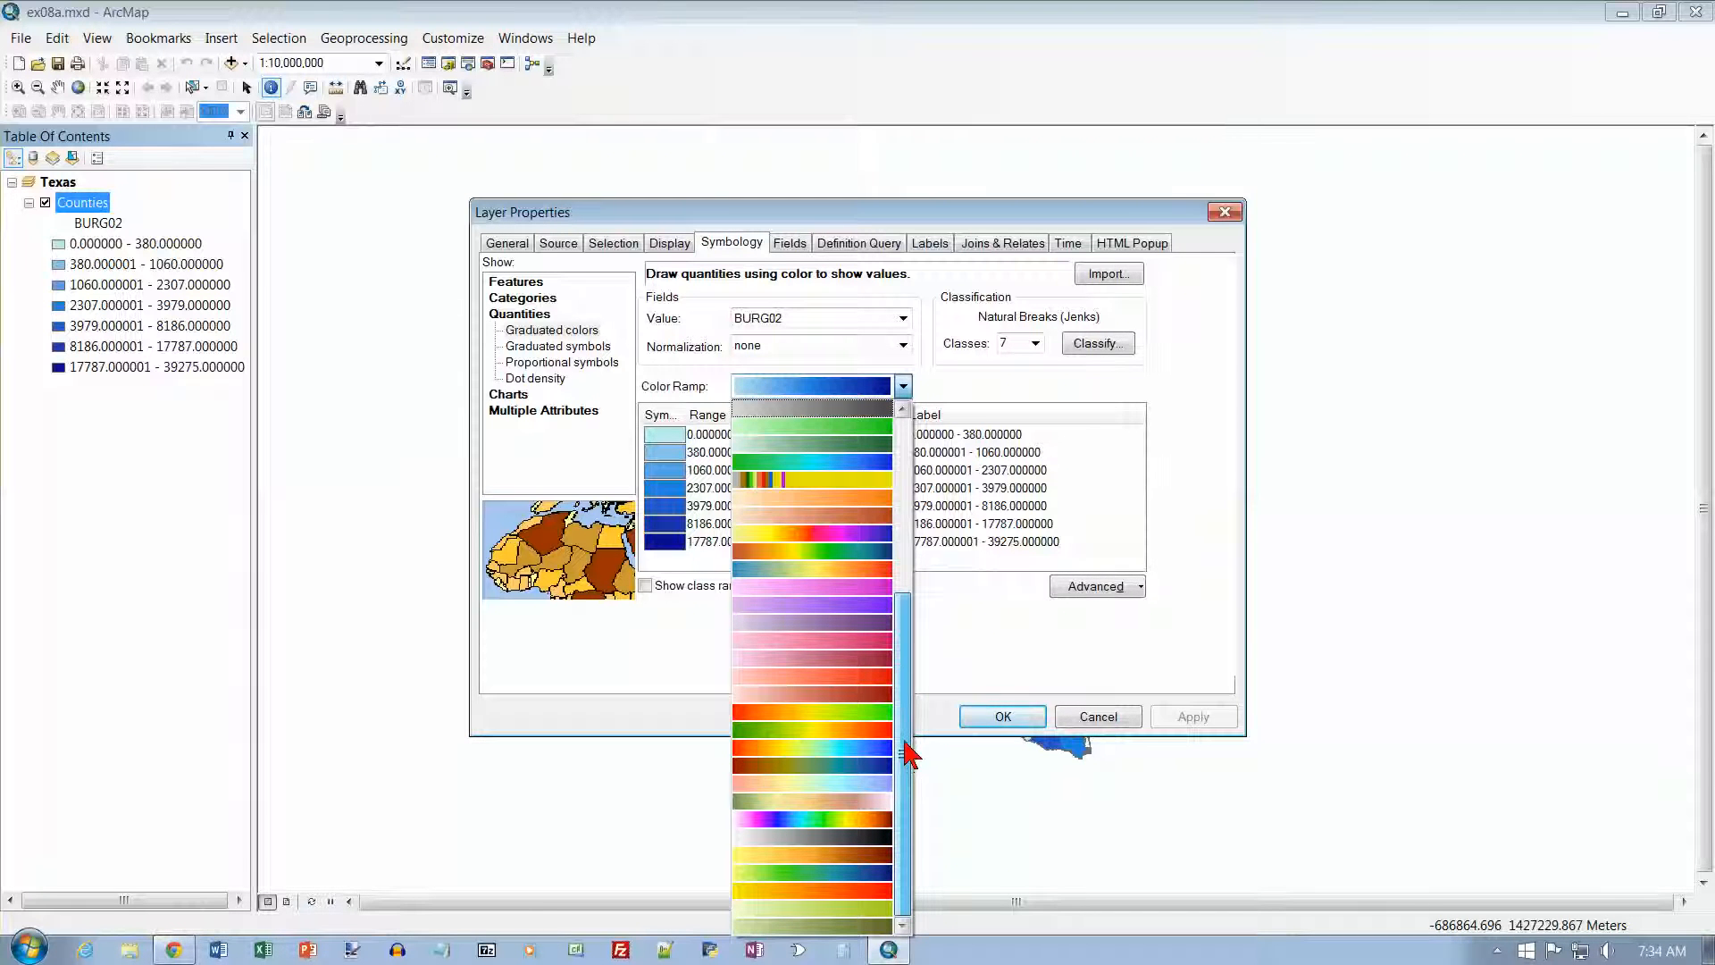
left_click(820, 731)
left_click(993, 716)
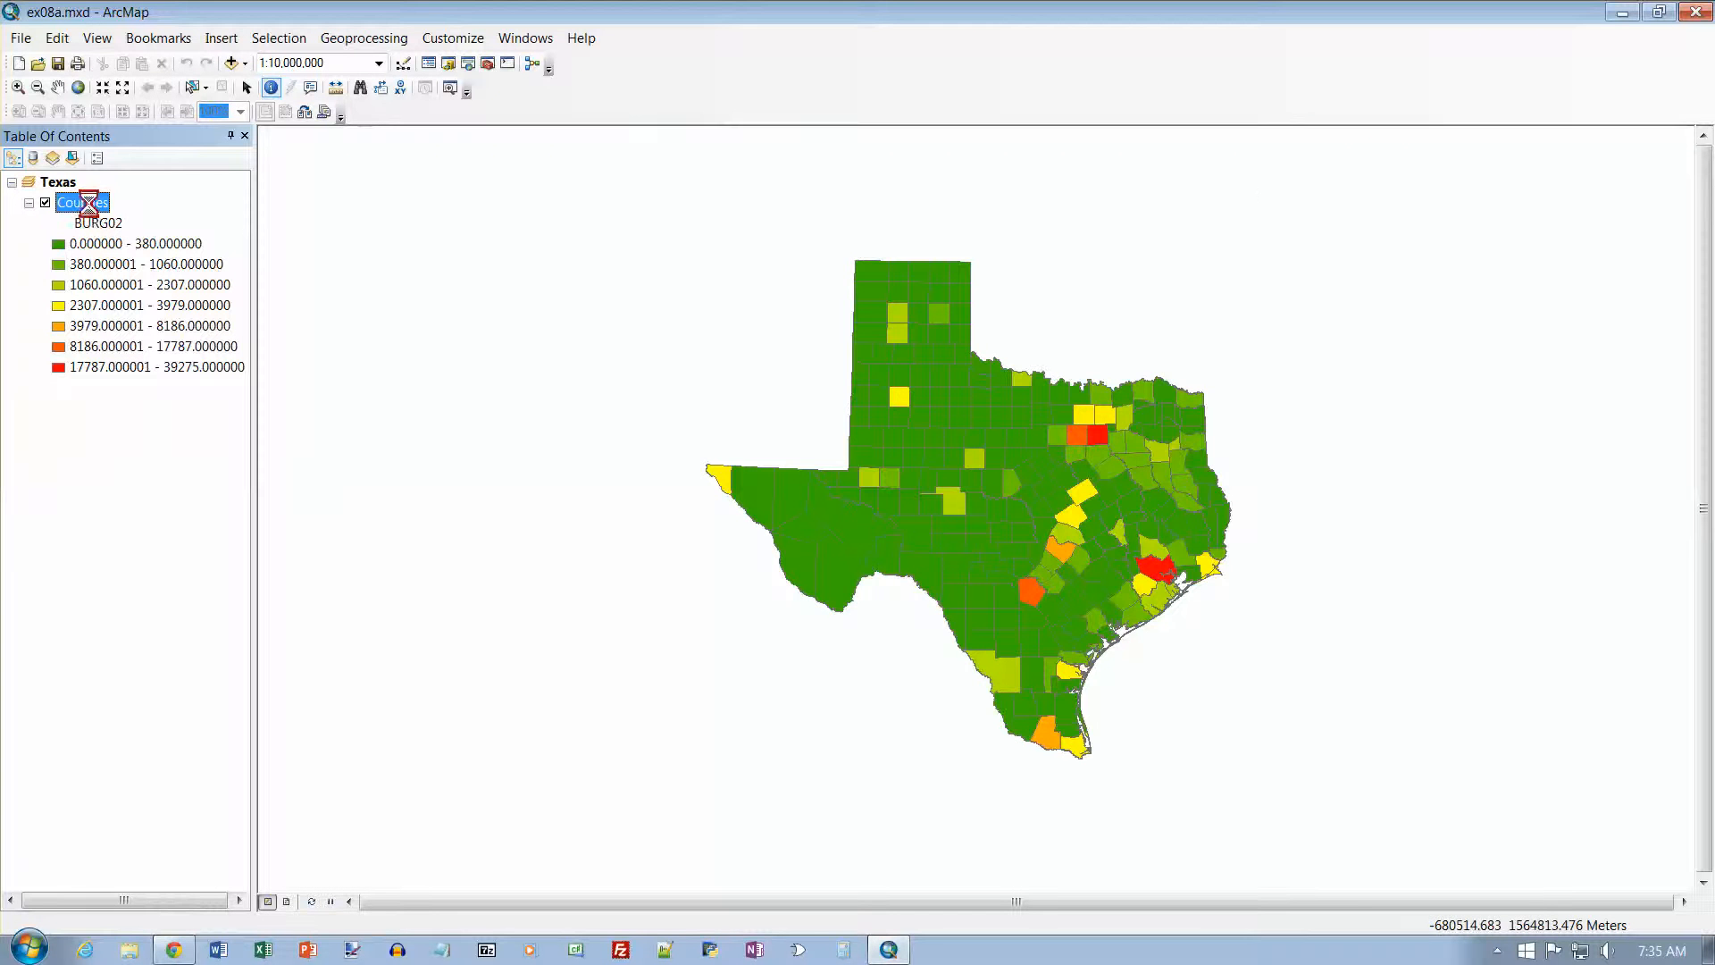
Step: Set the Counties layer's color ramp back to the light-to-dark blue ramp
double_click(89, 207)
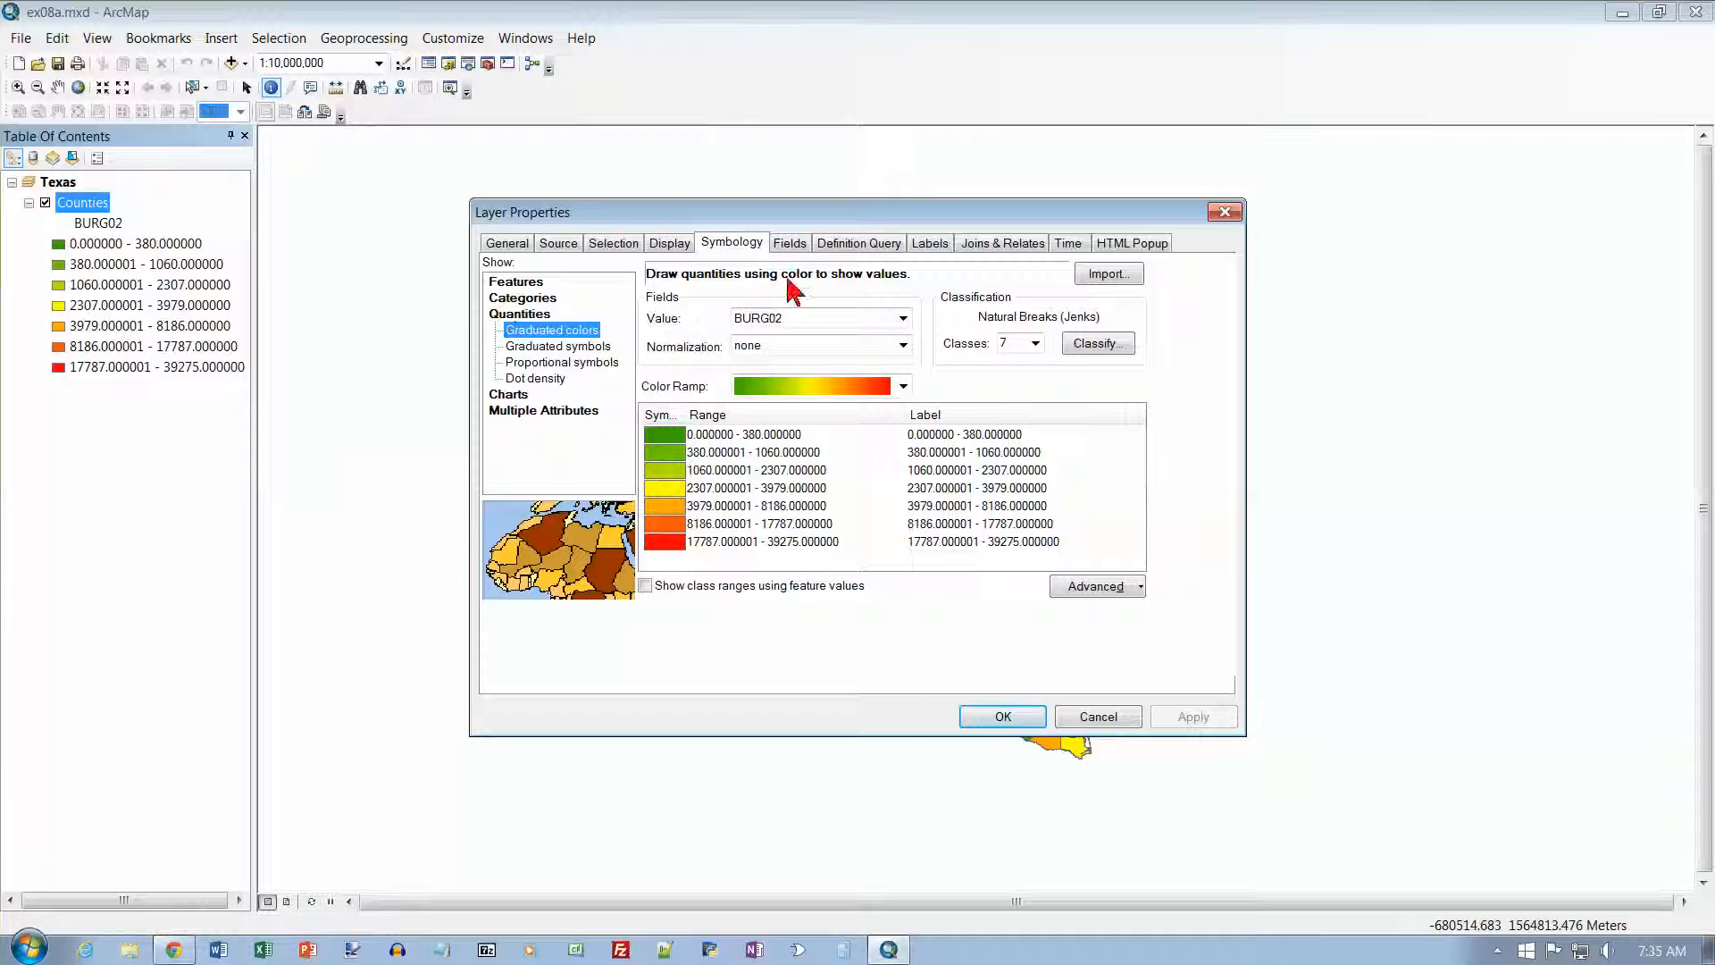
left_click(902, 386)
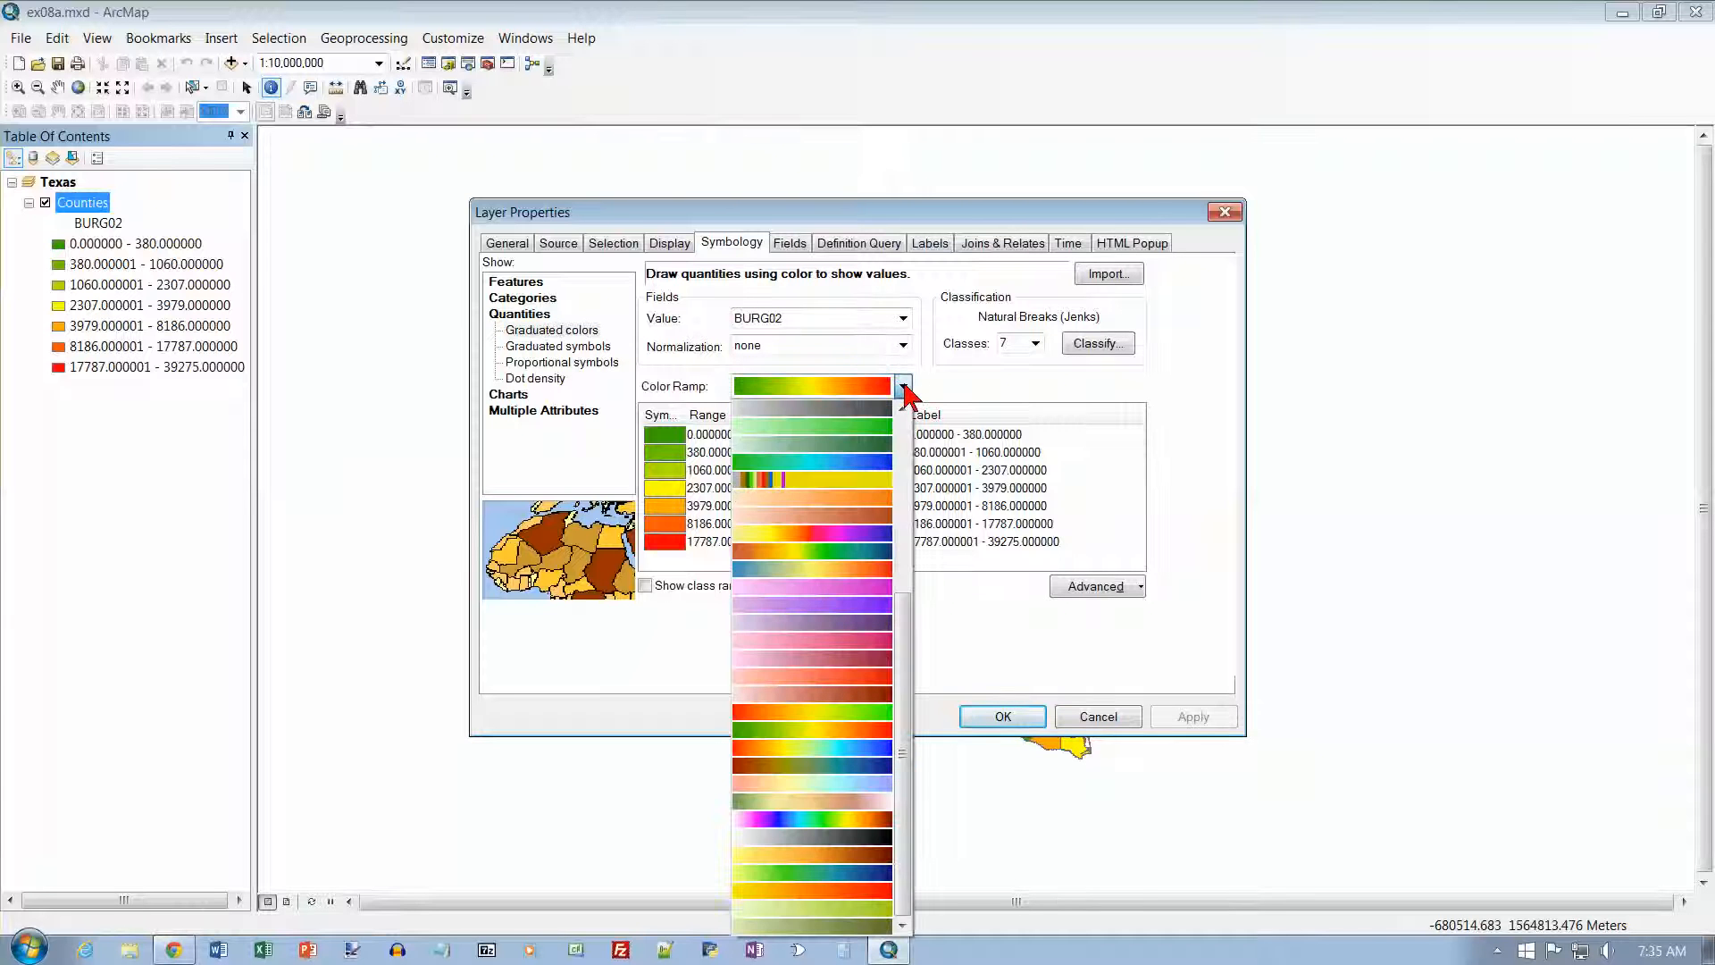
scroll(915, 482, "up", 5)
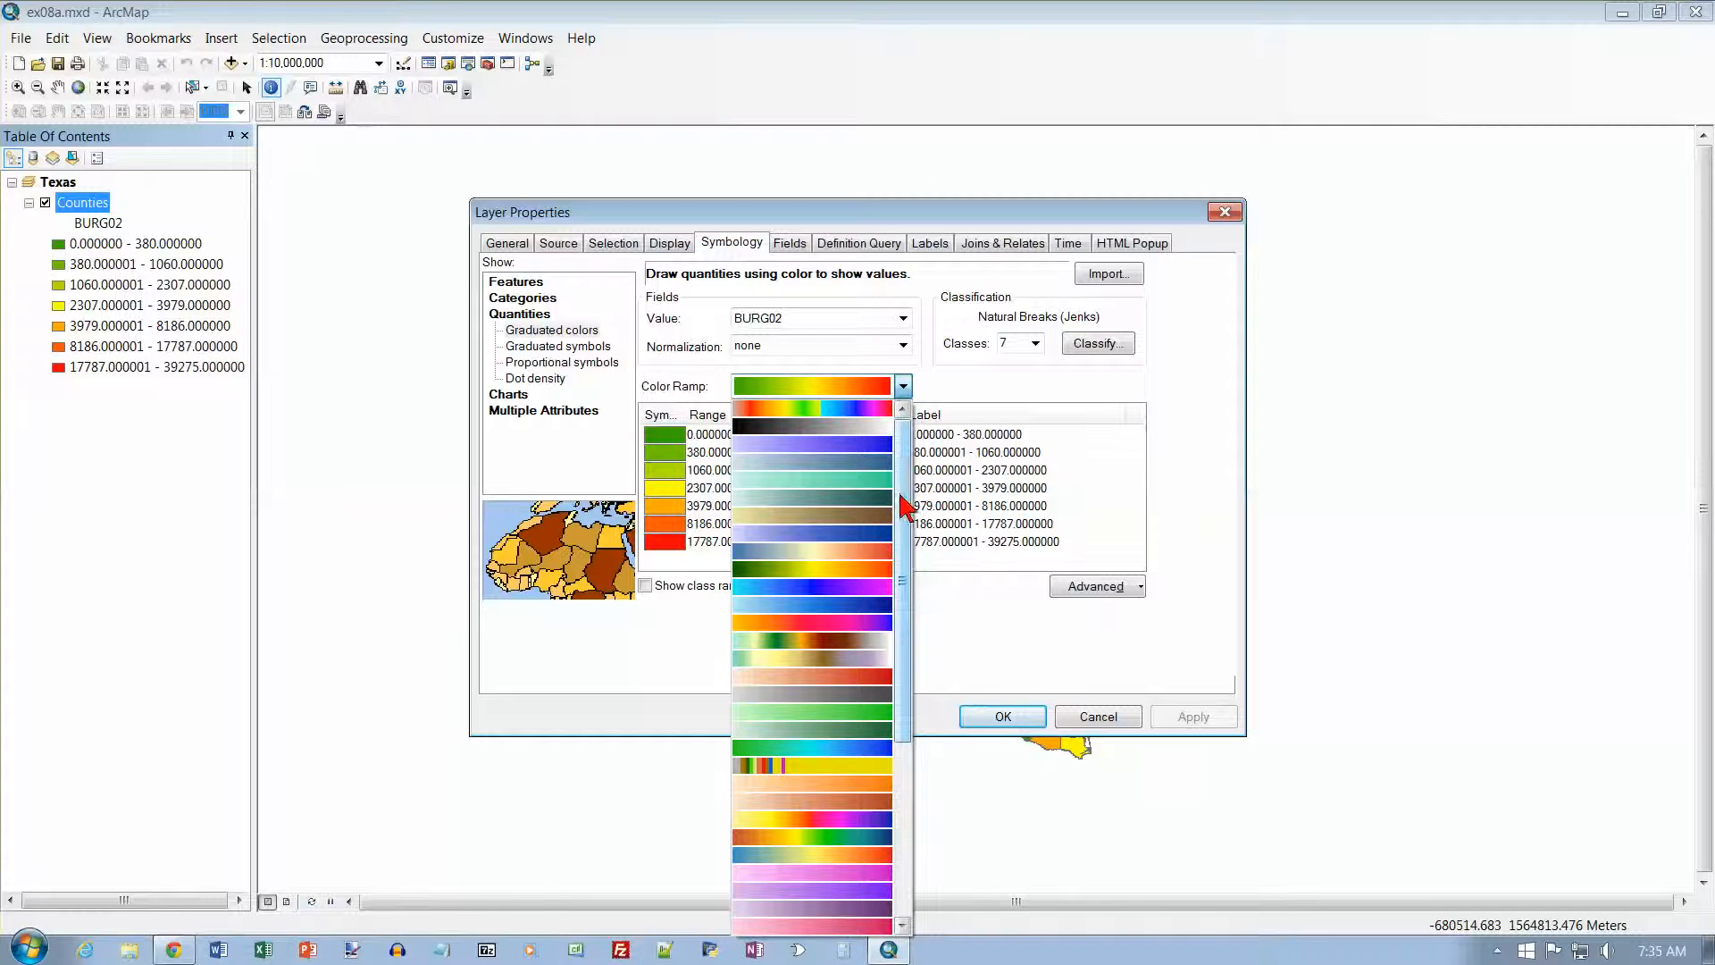
left_click(826, 604)
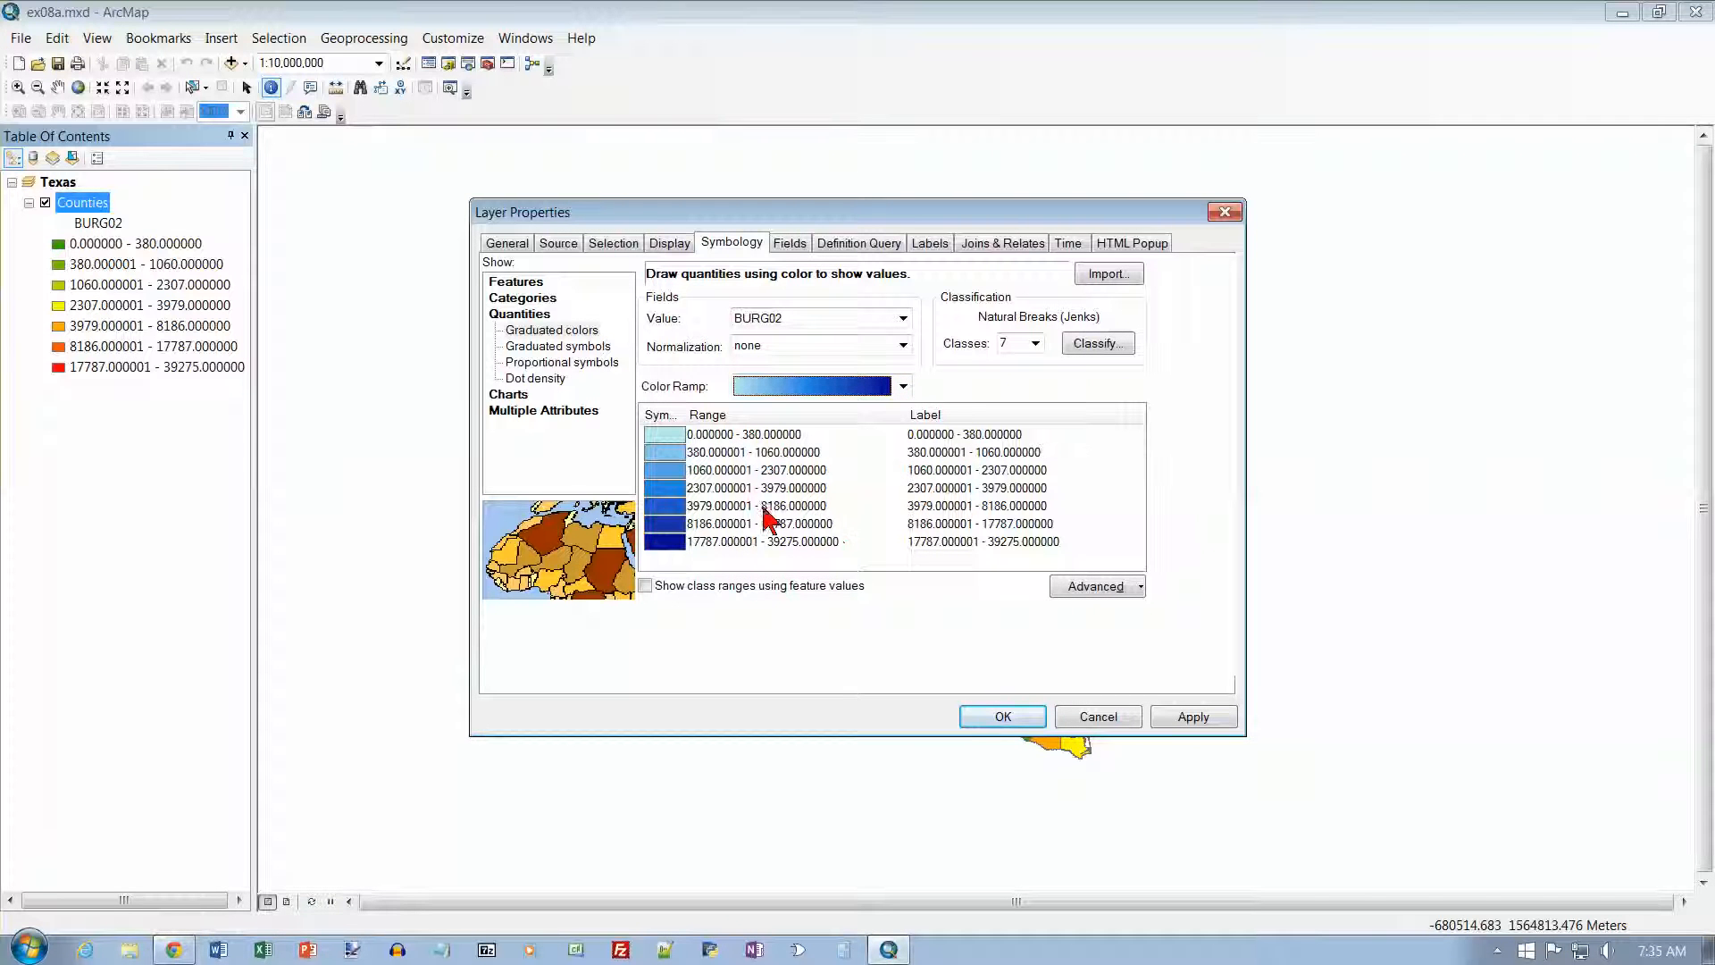
Step: Format the class labels as numeric with 0 decimal places and thousands separators, and apply the symbology to the Counties layer
right_click(924, 418)
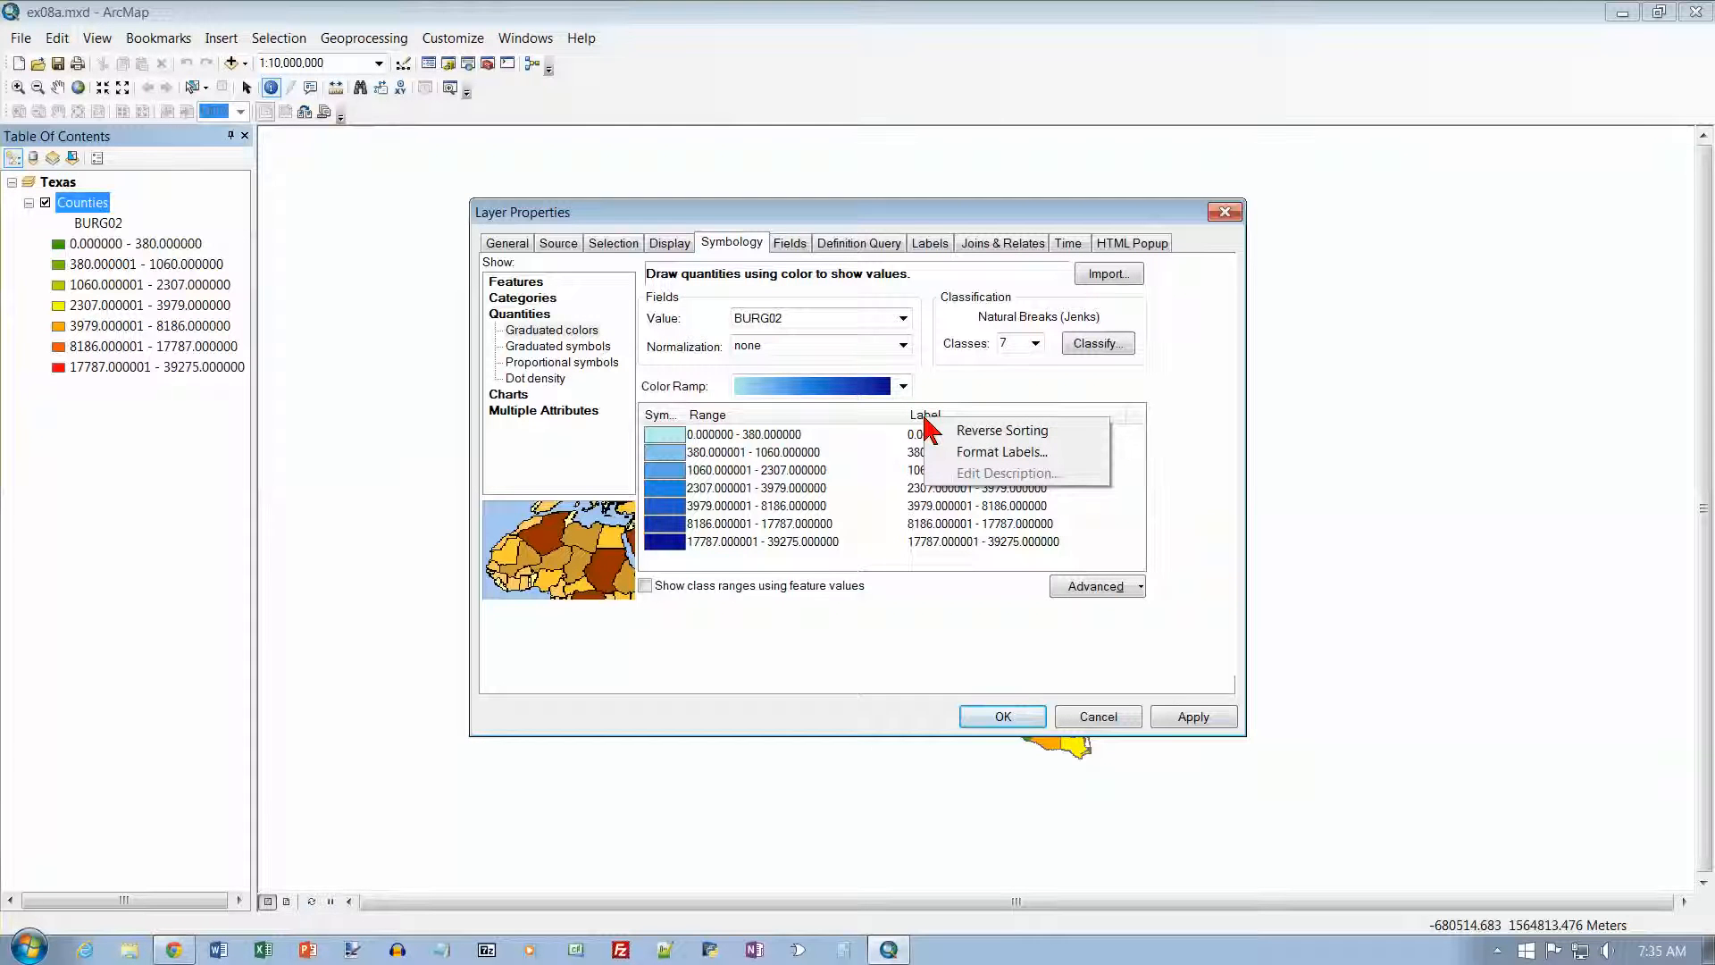
left_click(974, 454)
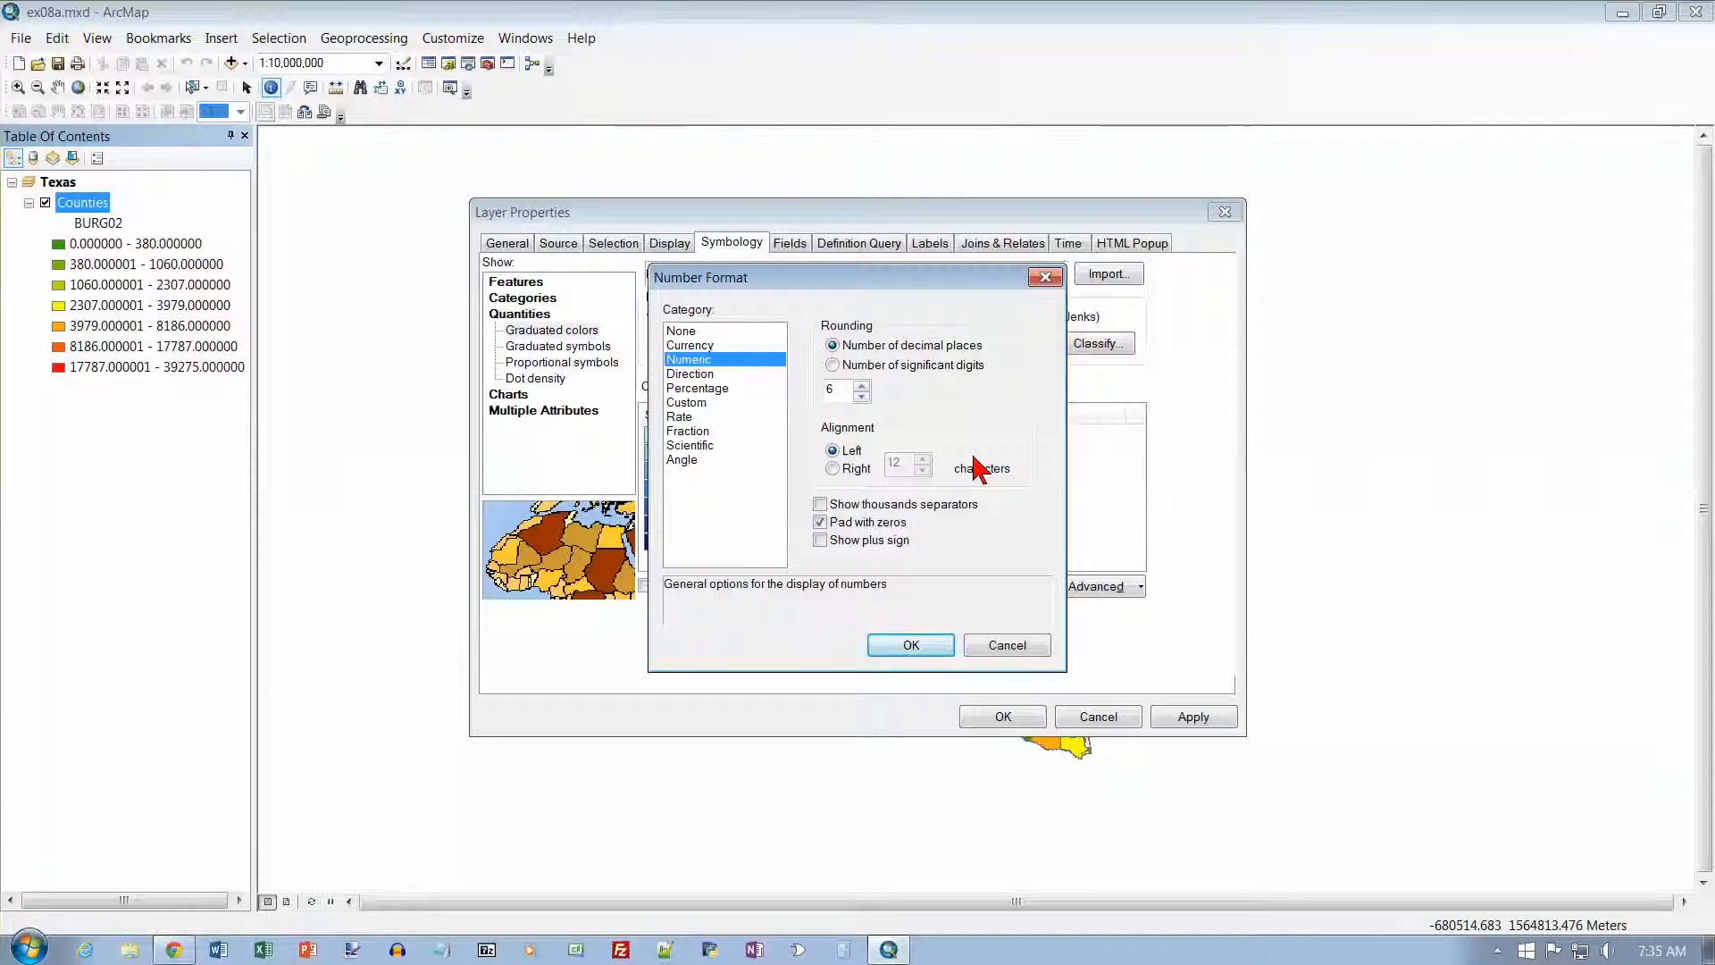
left_click_drag(867, 284, 1086, 301)
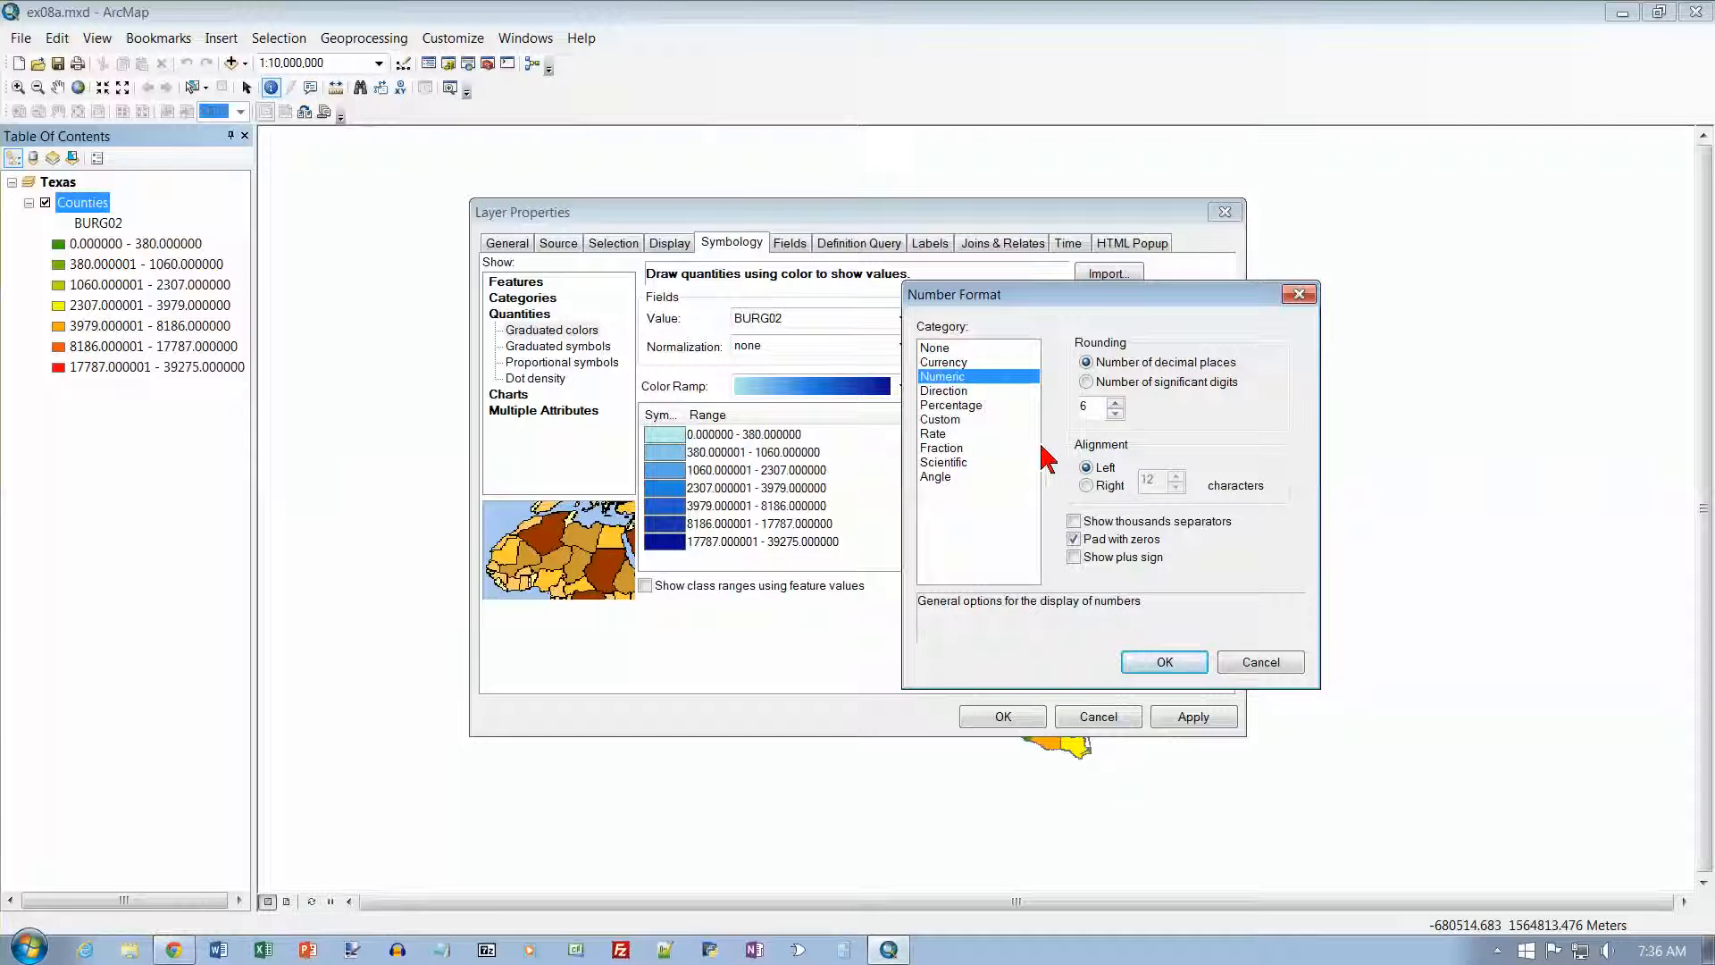
left_click(1115, 413)
left_click(1115, 413)
left_click(1115, 414)
left_click(1115, 414)
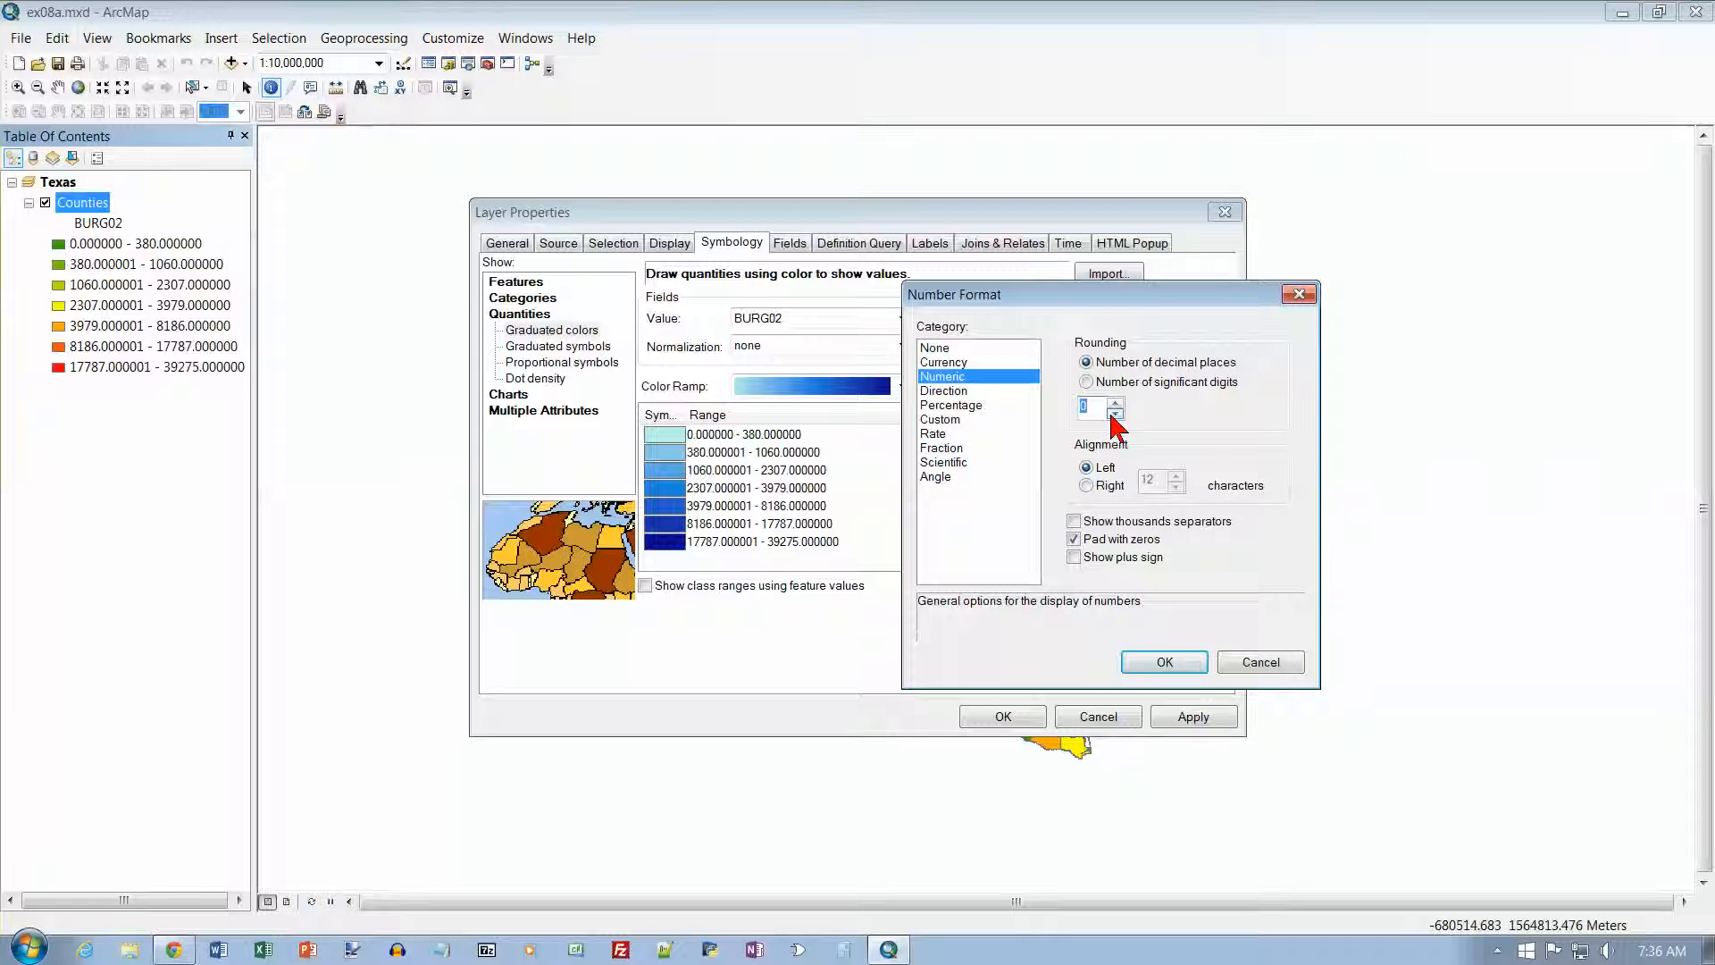
left_click(1074, 523)
left_click(1165, 662)
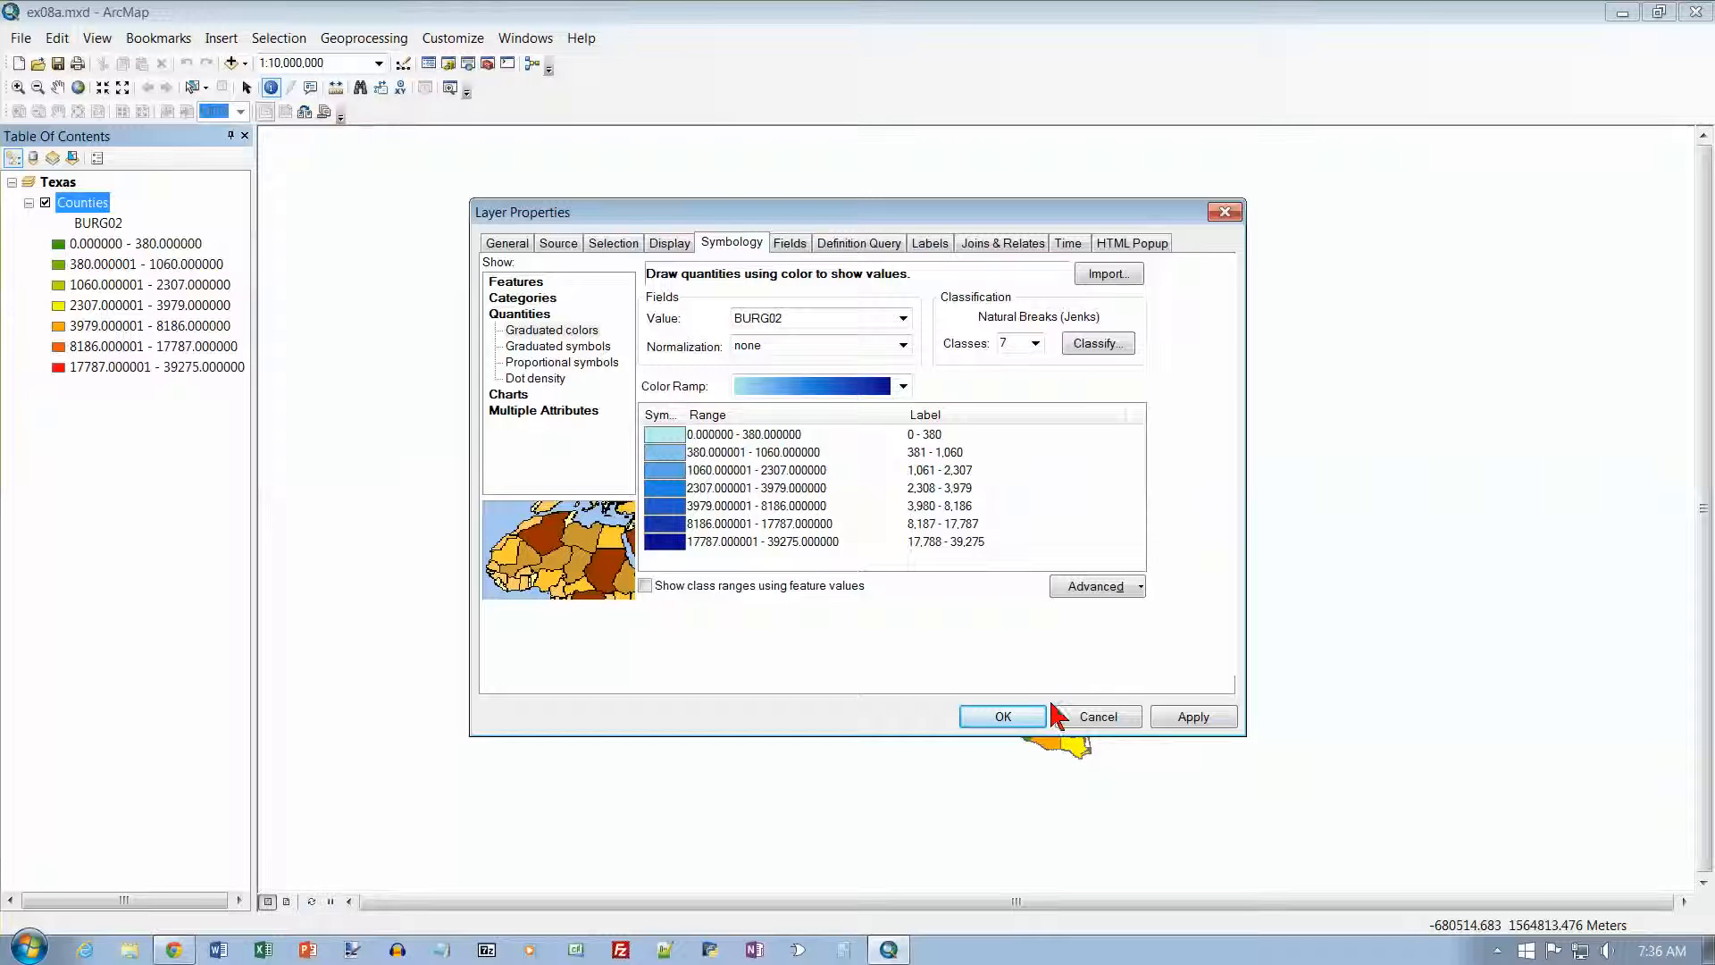
left_click(1022, 719)
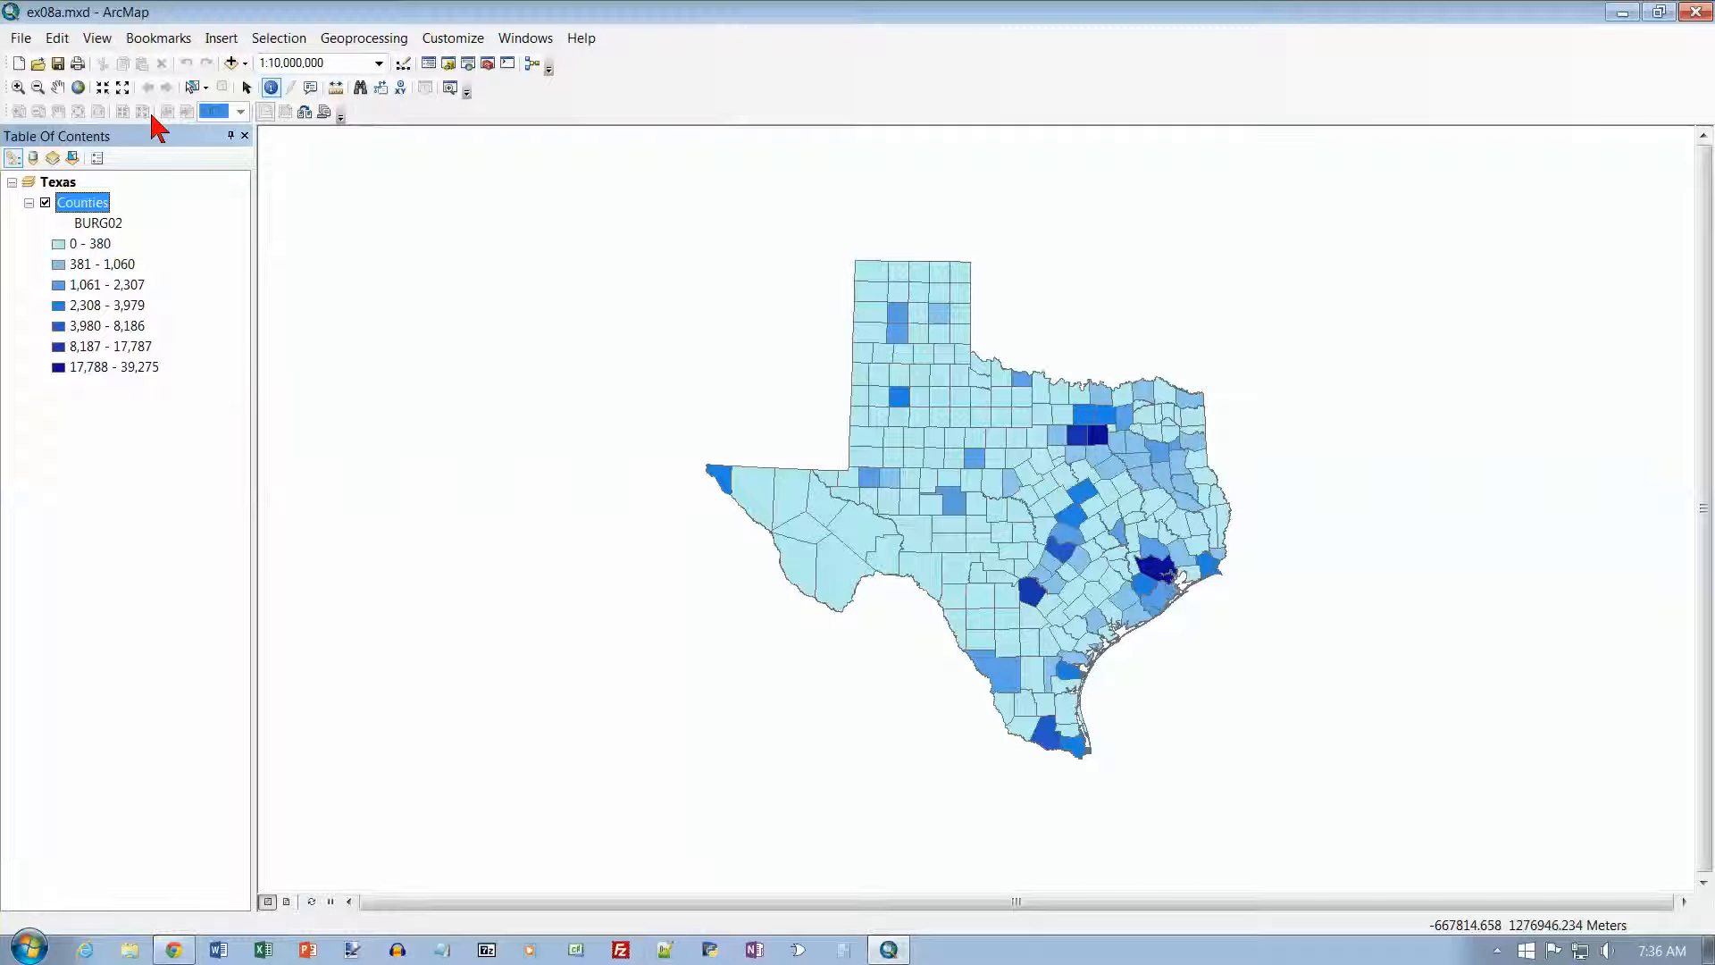
Step: Switch the map document to Layout View and zoom the data frame to the full extent of Texas
left_click(105, 41)
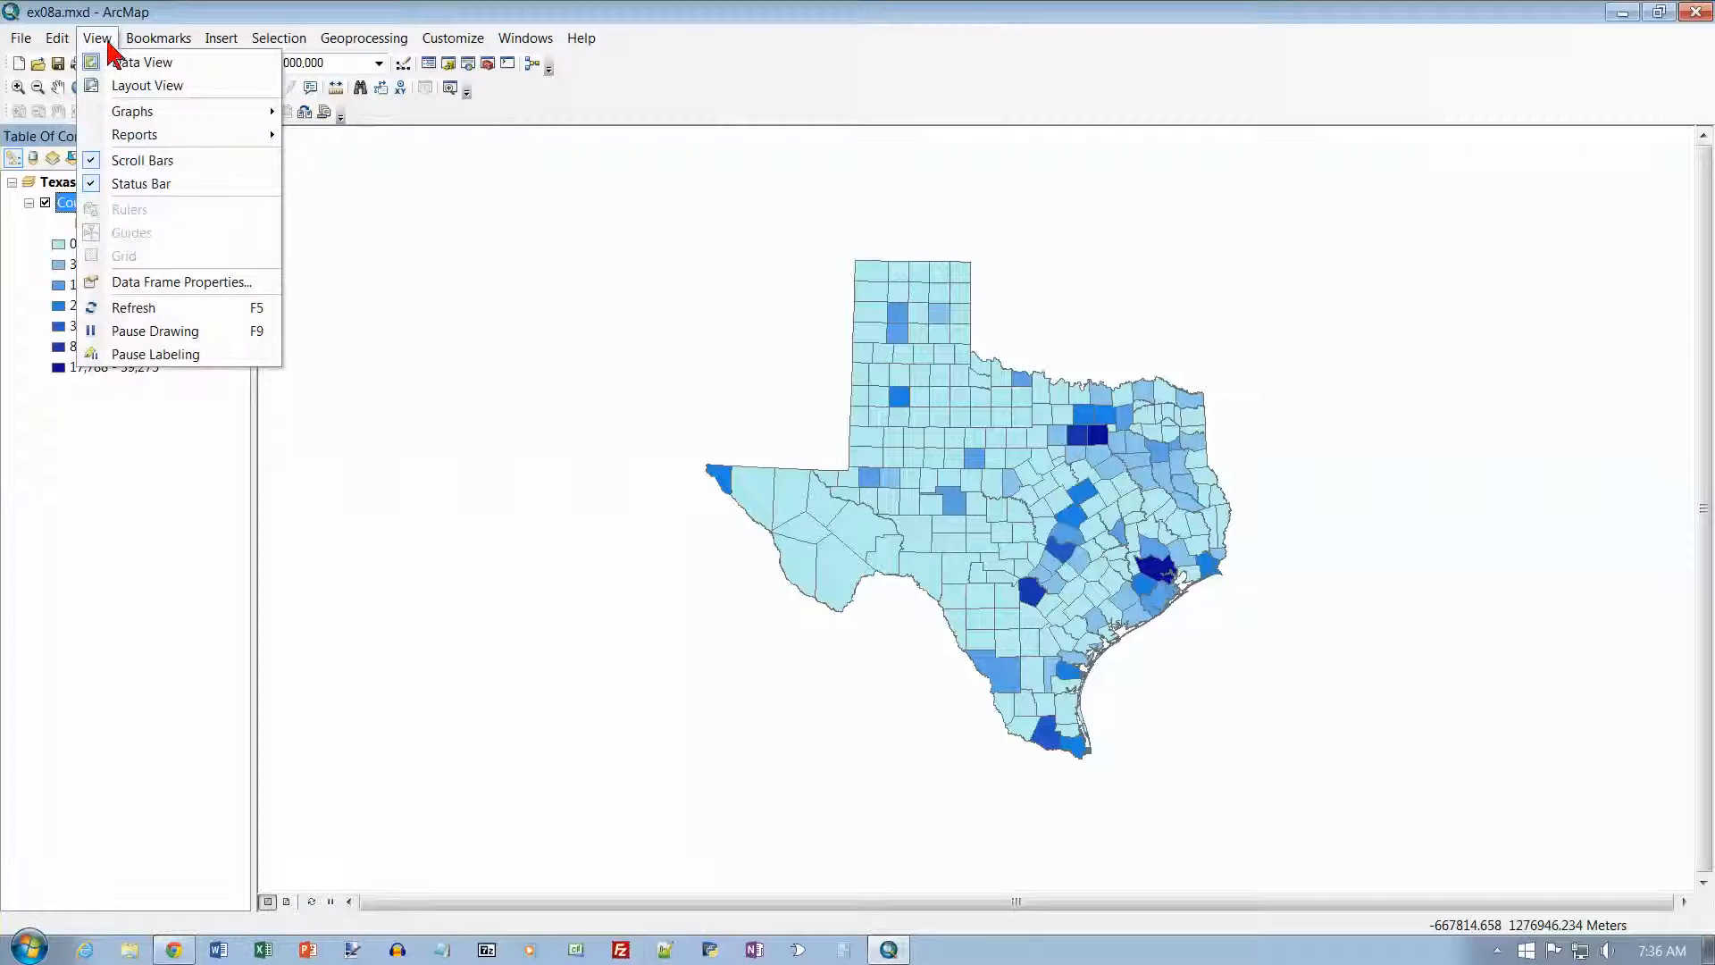
left_click(136, 84)
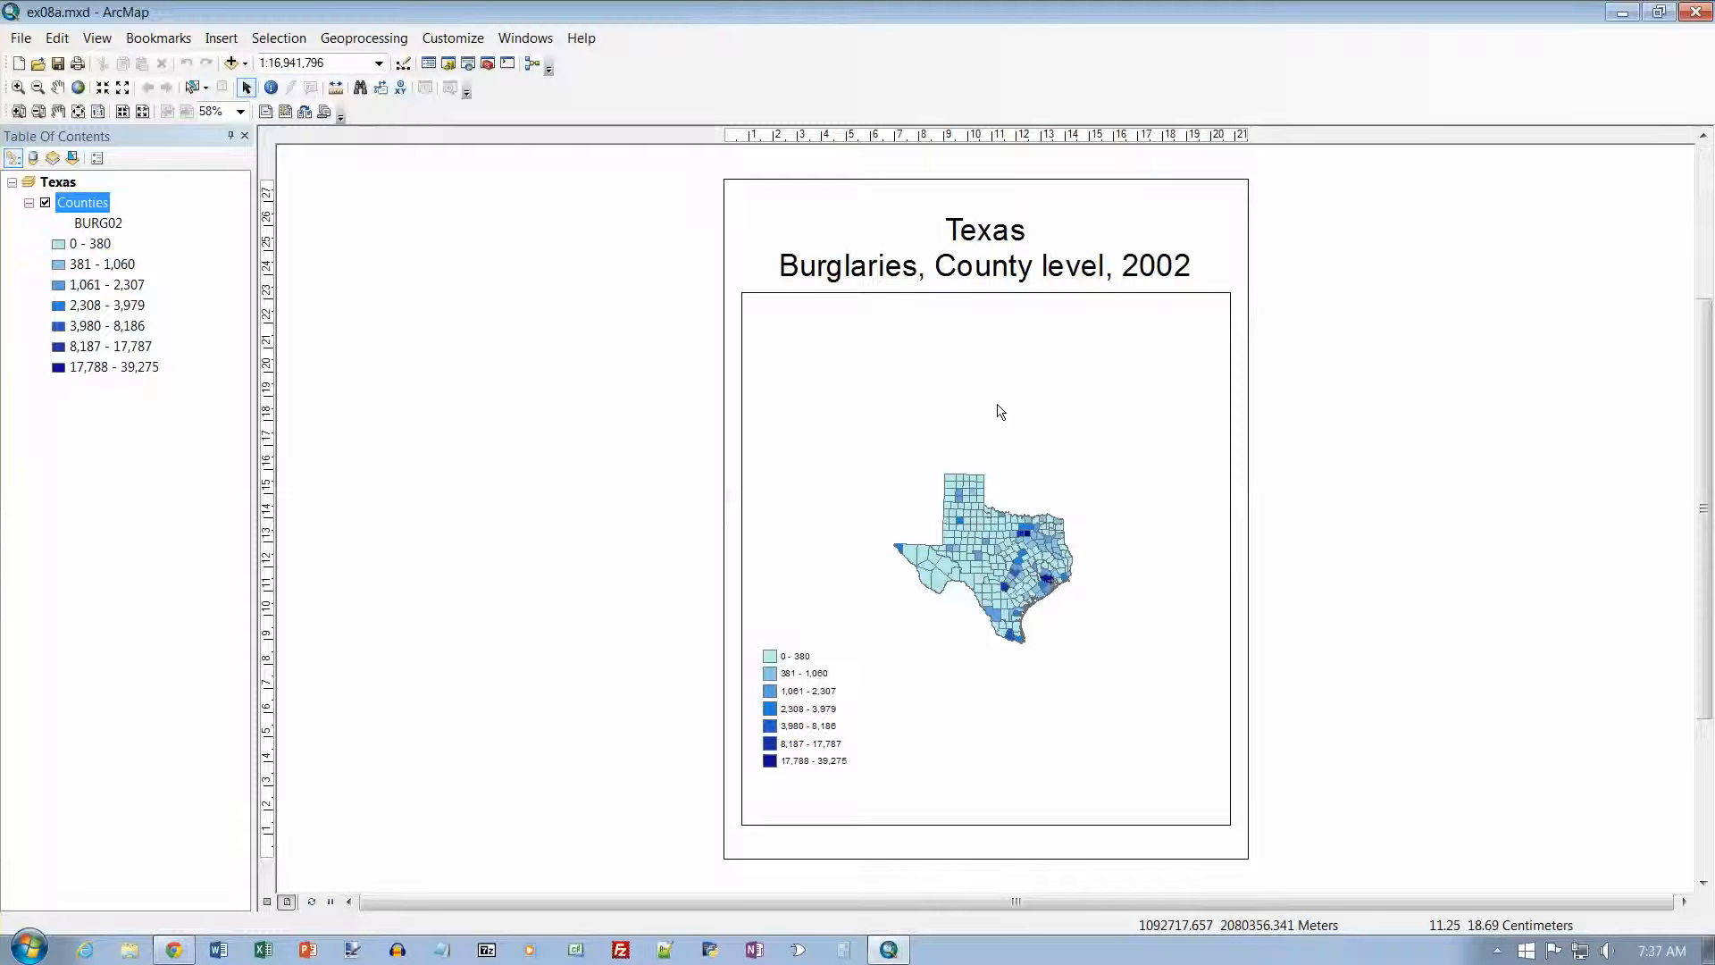
left_click(79, 88)
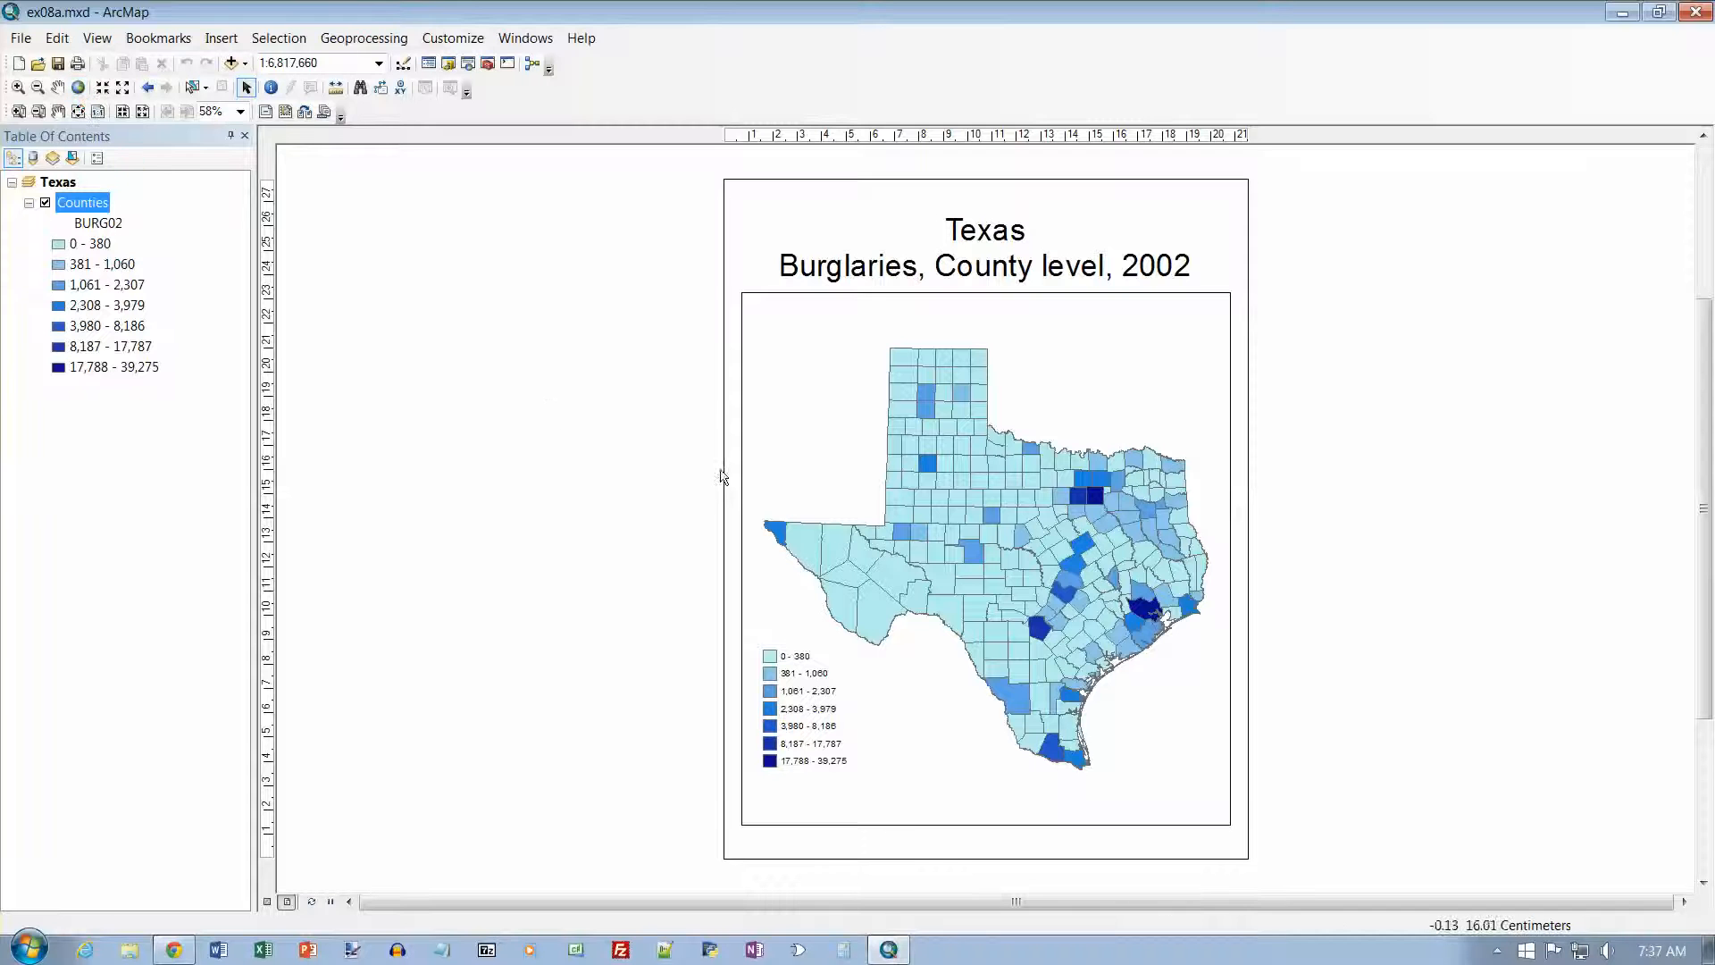